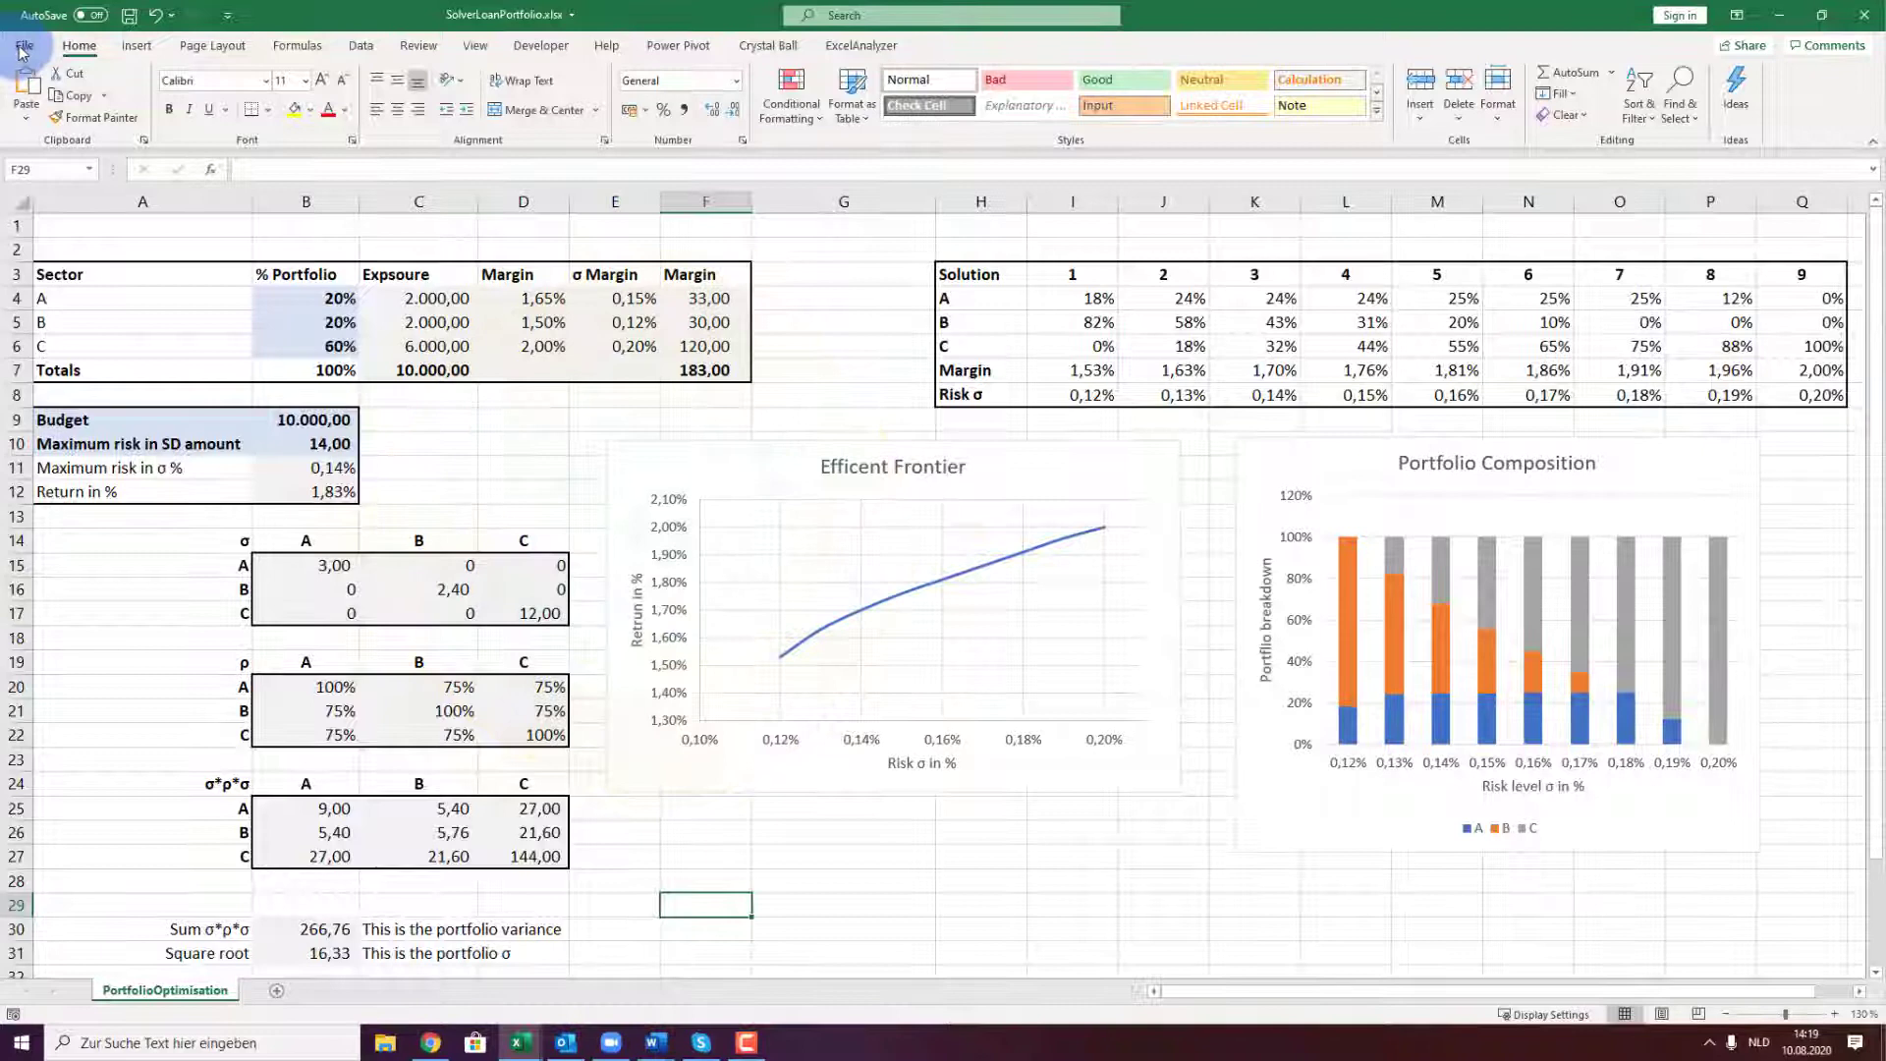
Enable the needed add-ins from the Add-ins settings in Excel Options
left_click(23, 49)
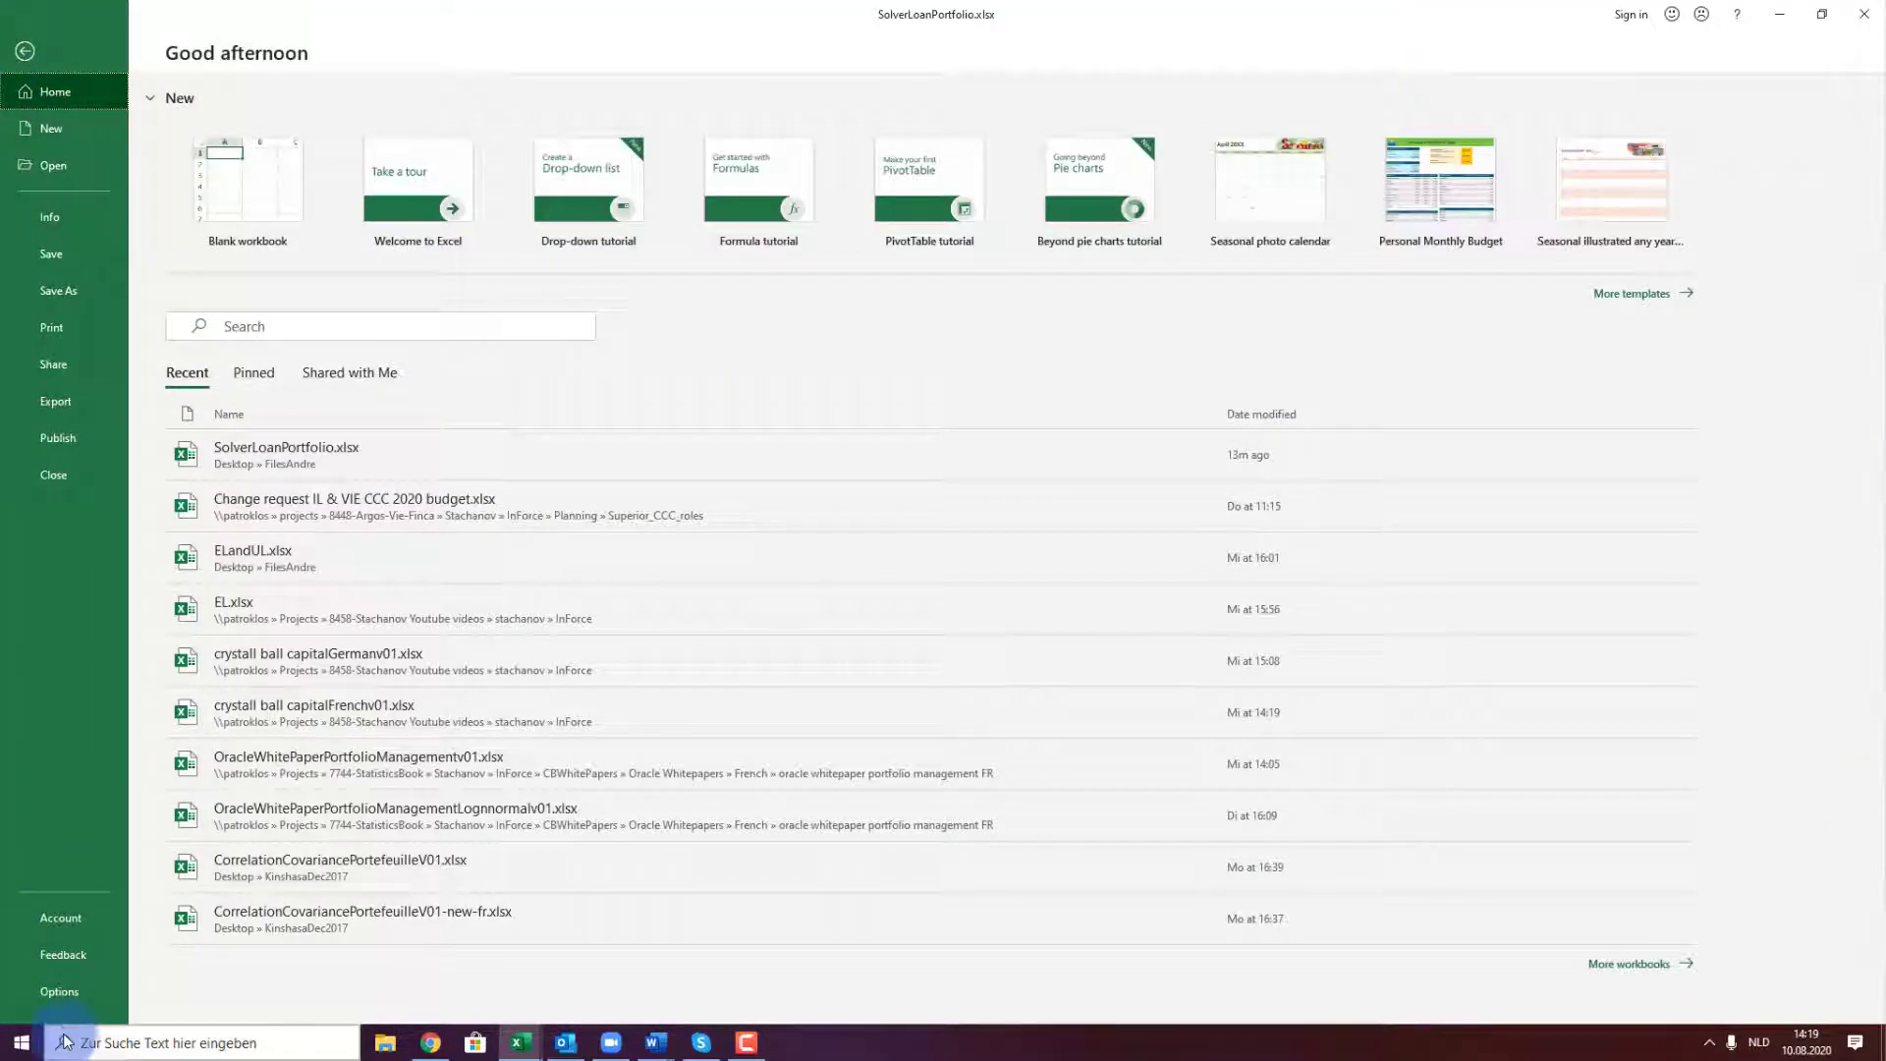
left_click(51, 991)
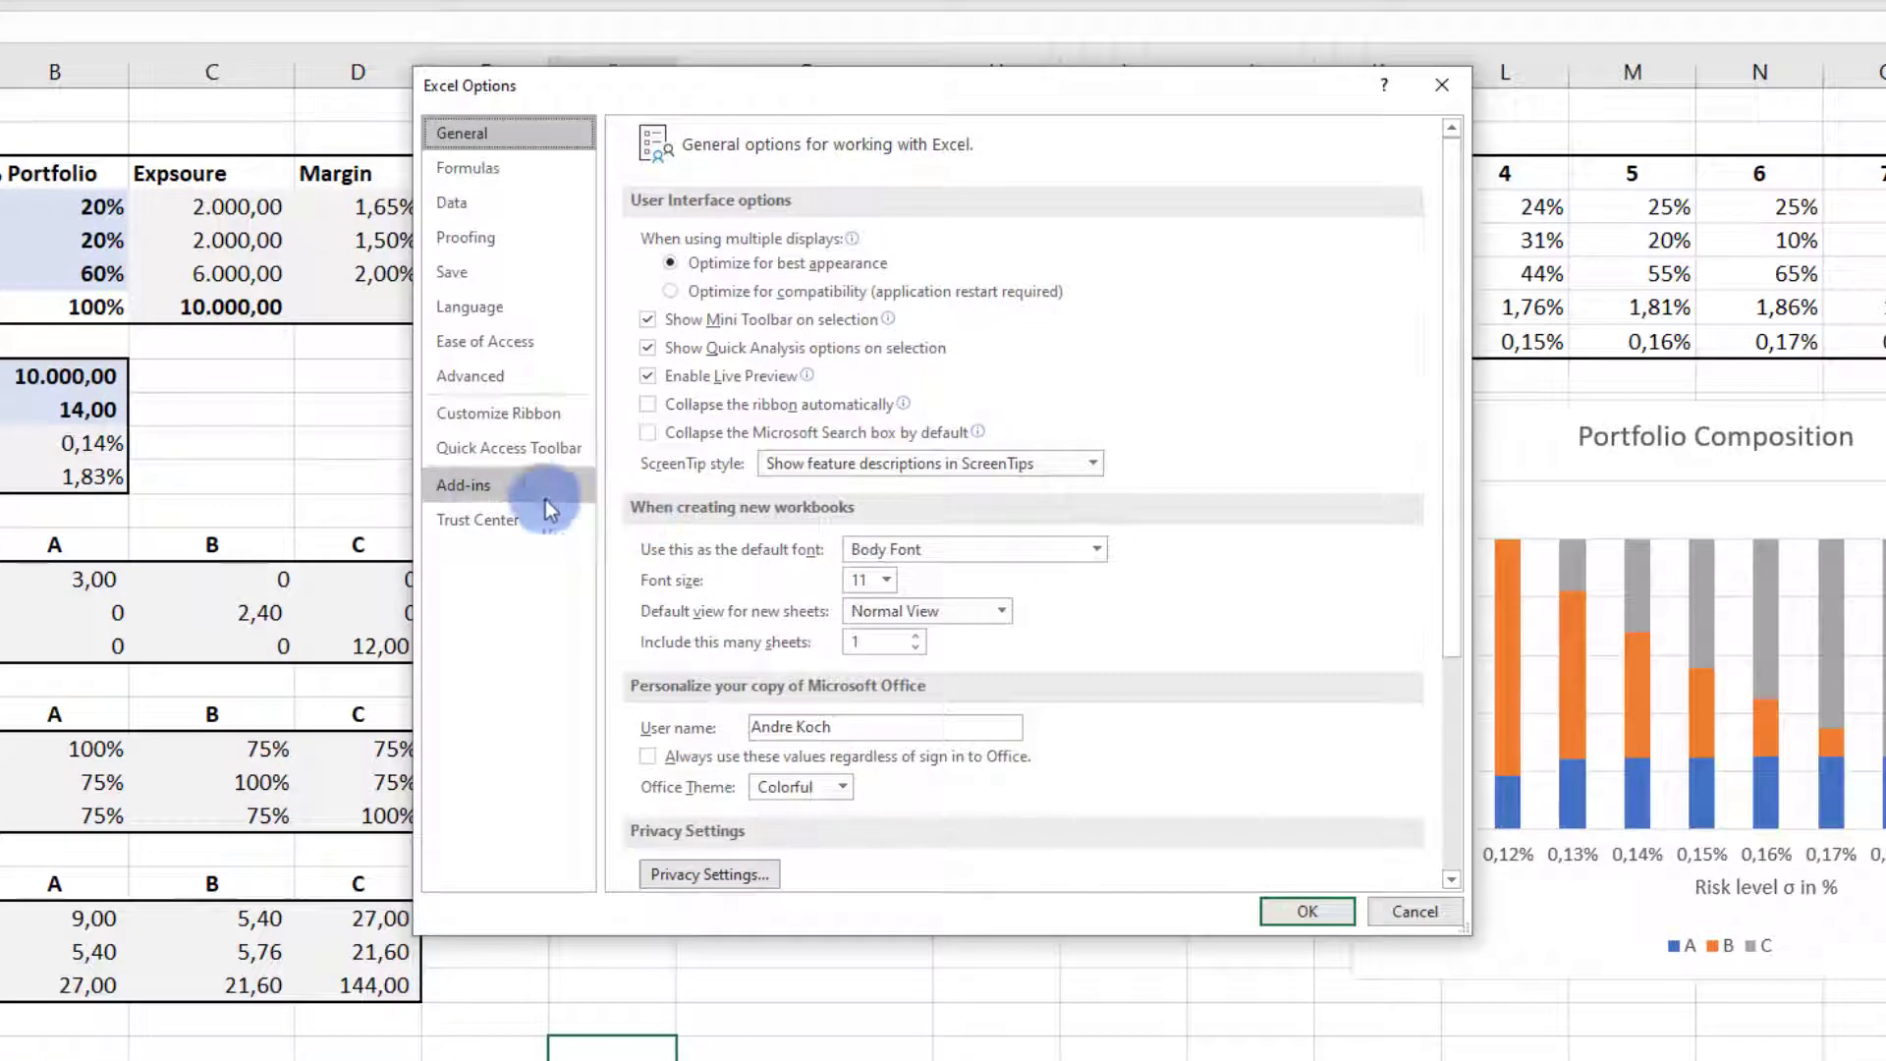
left_click(486, 489)
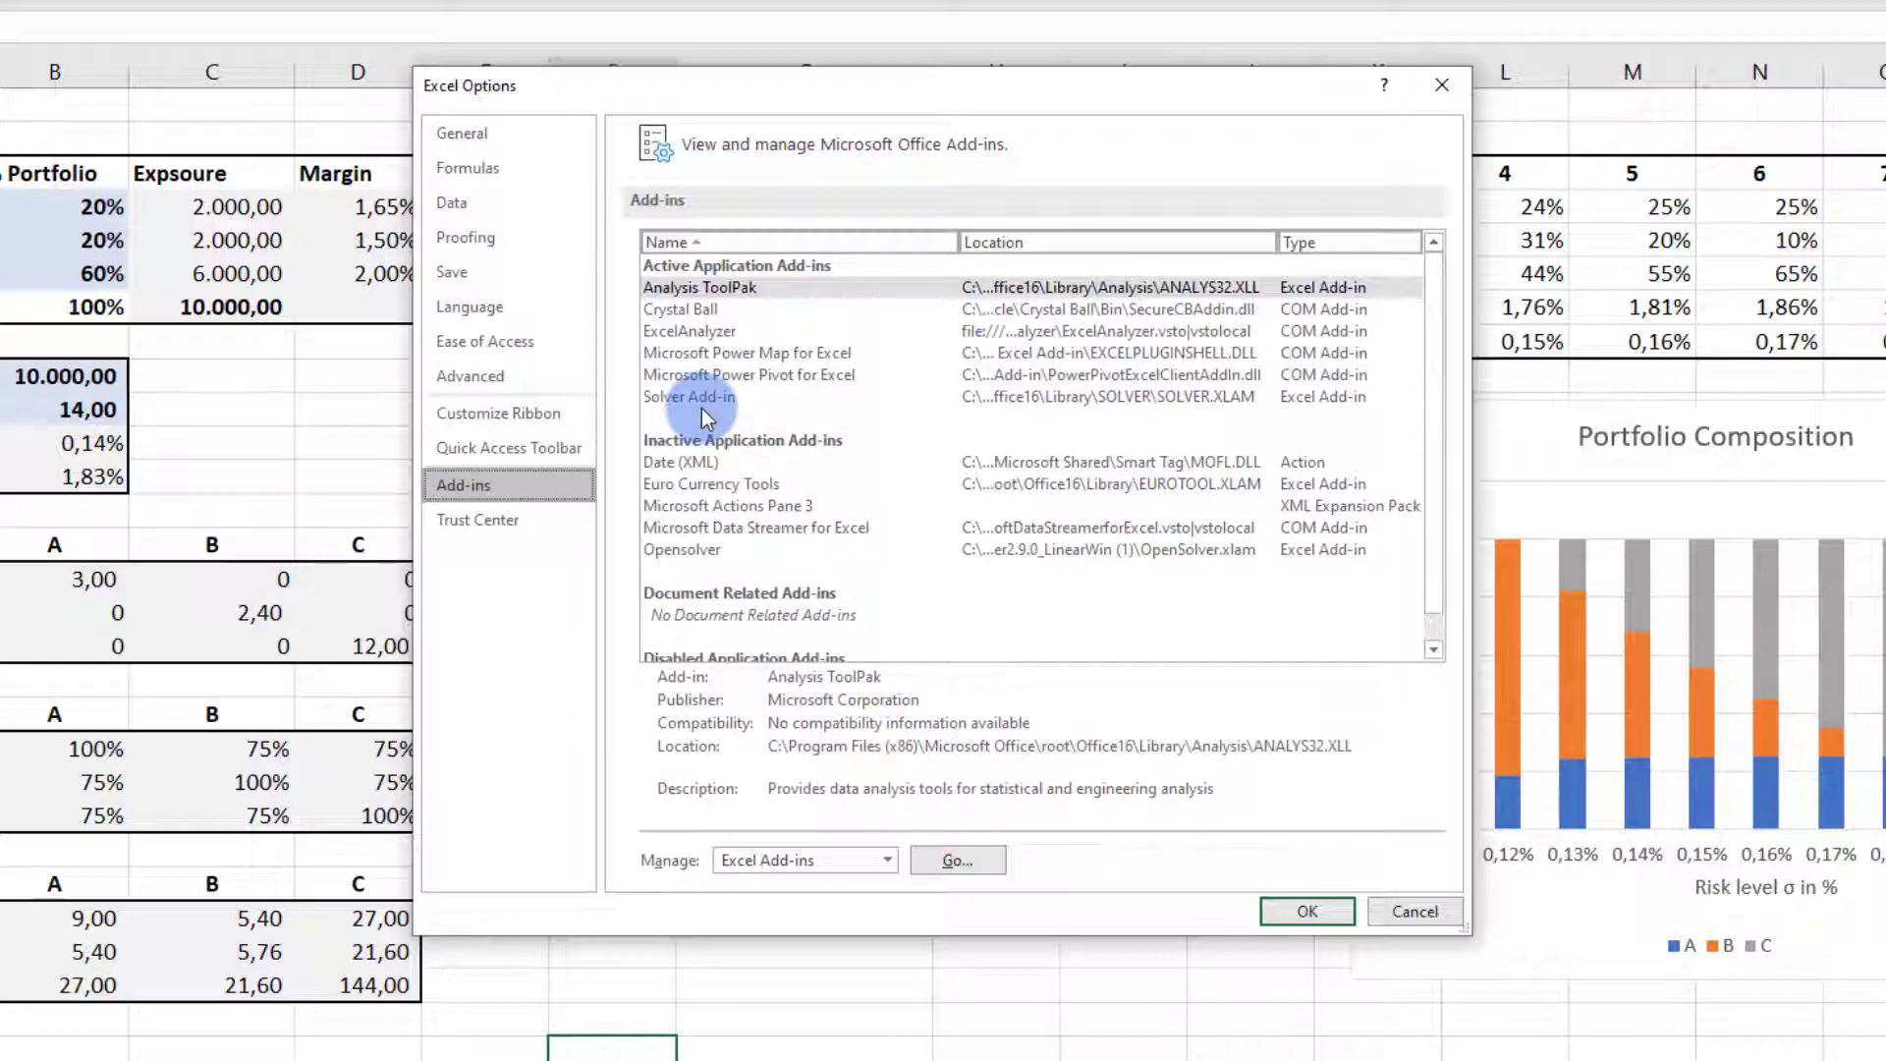
left_click(943, 860)
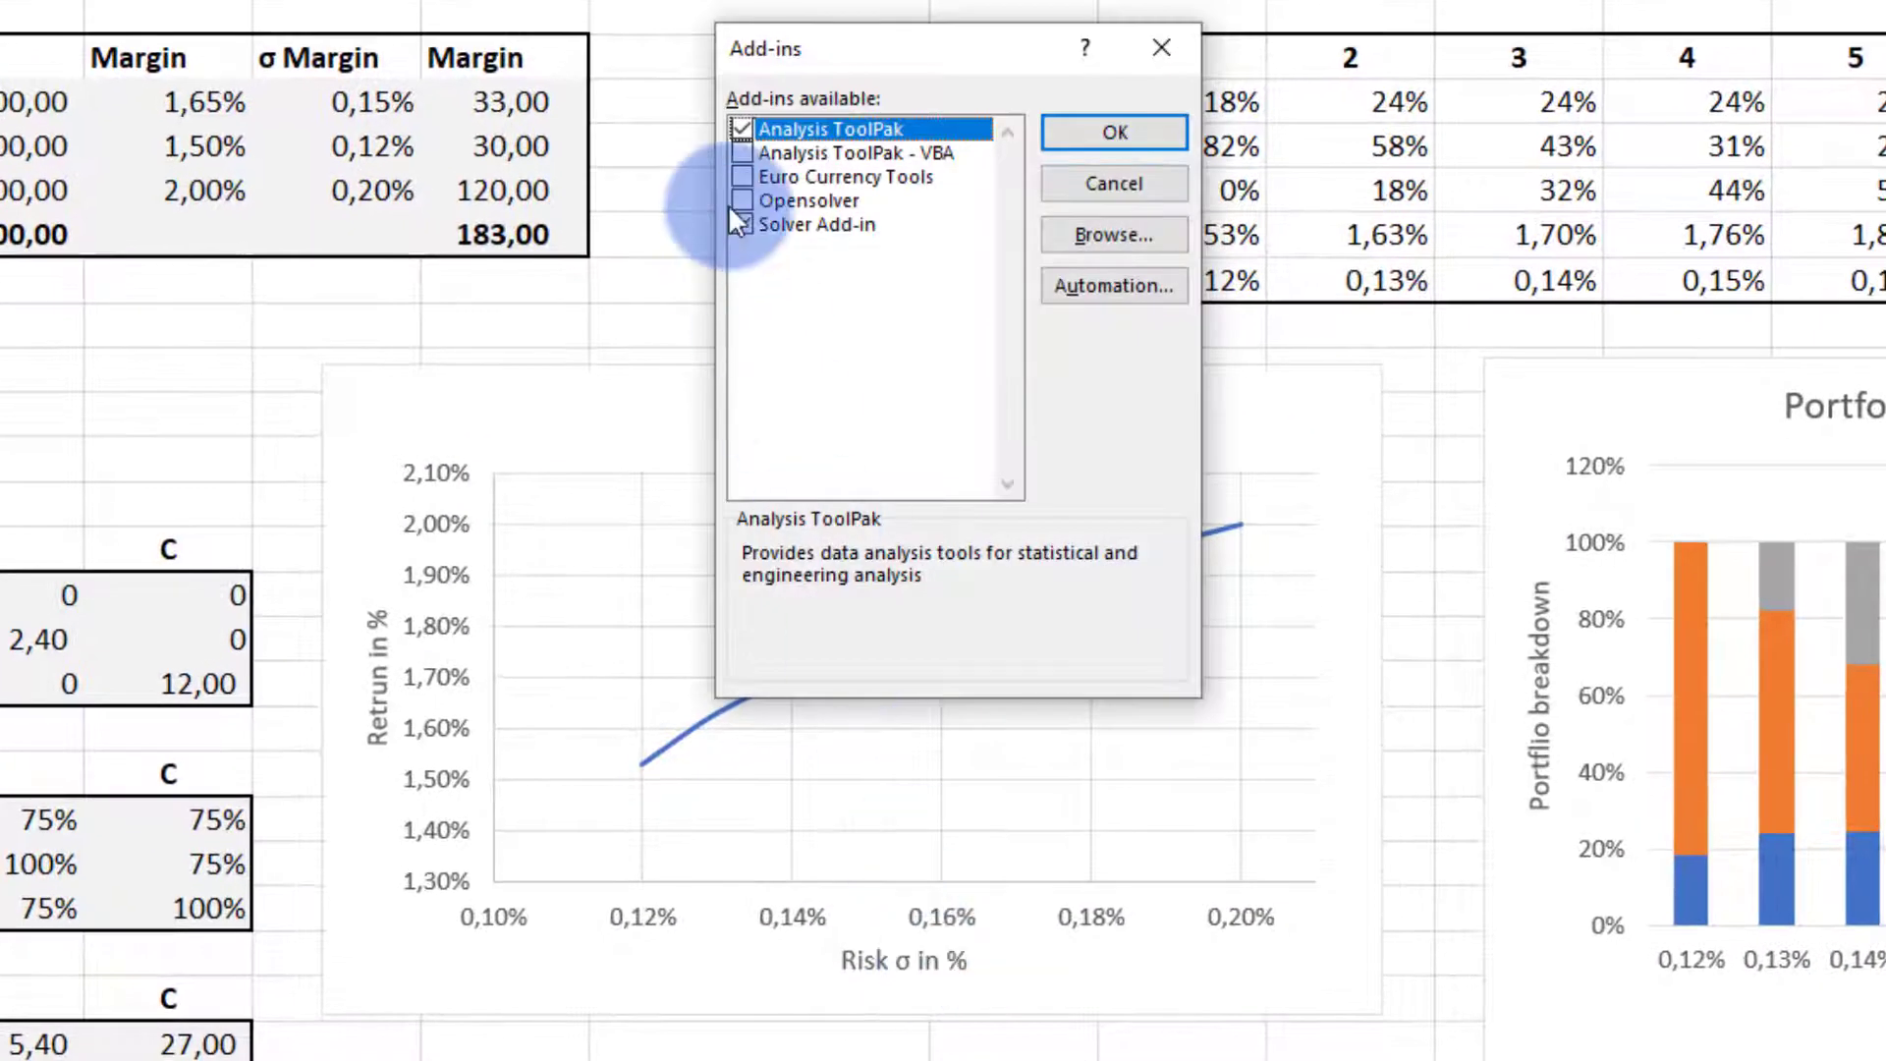
left_click(1122, 132)
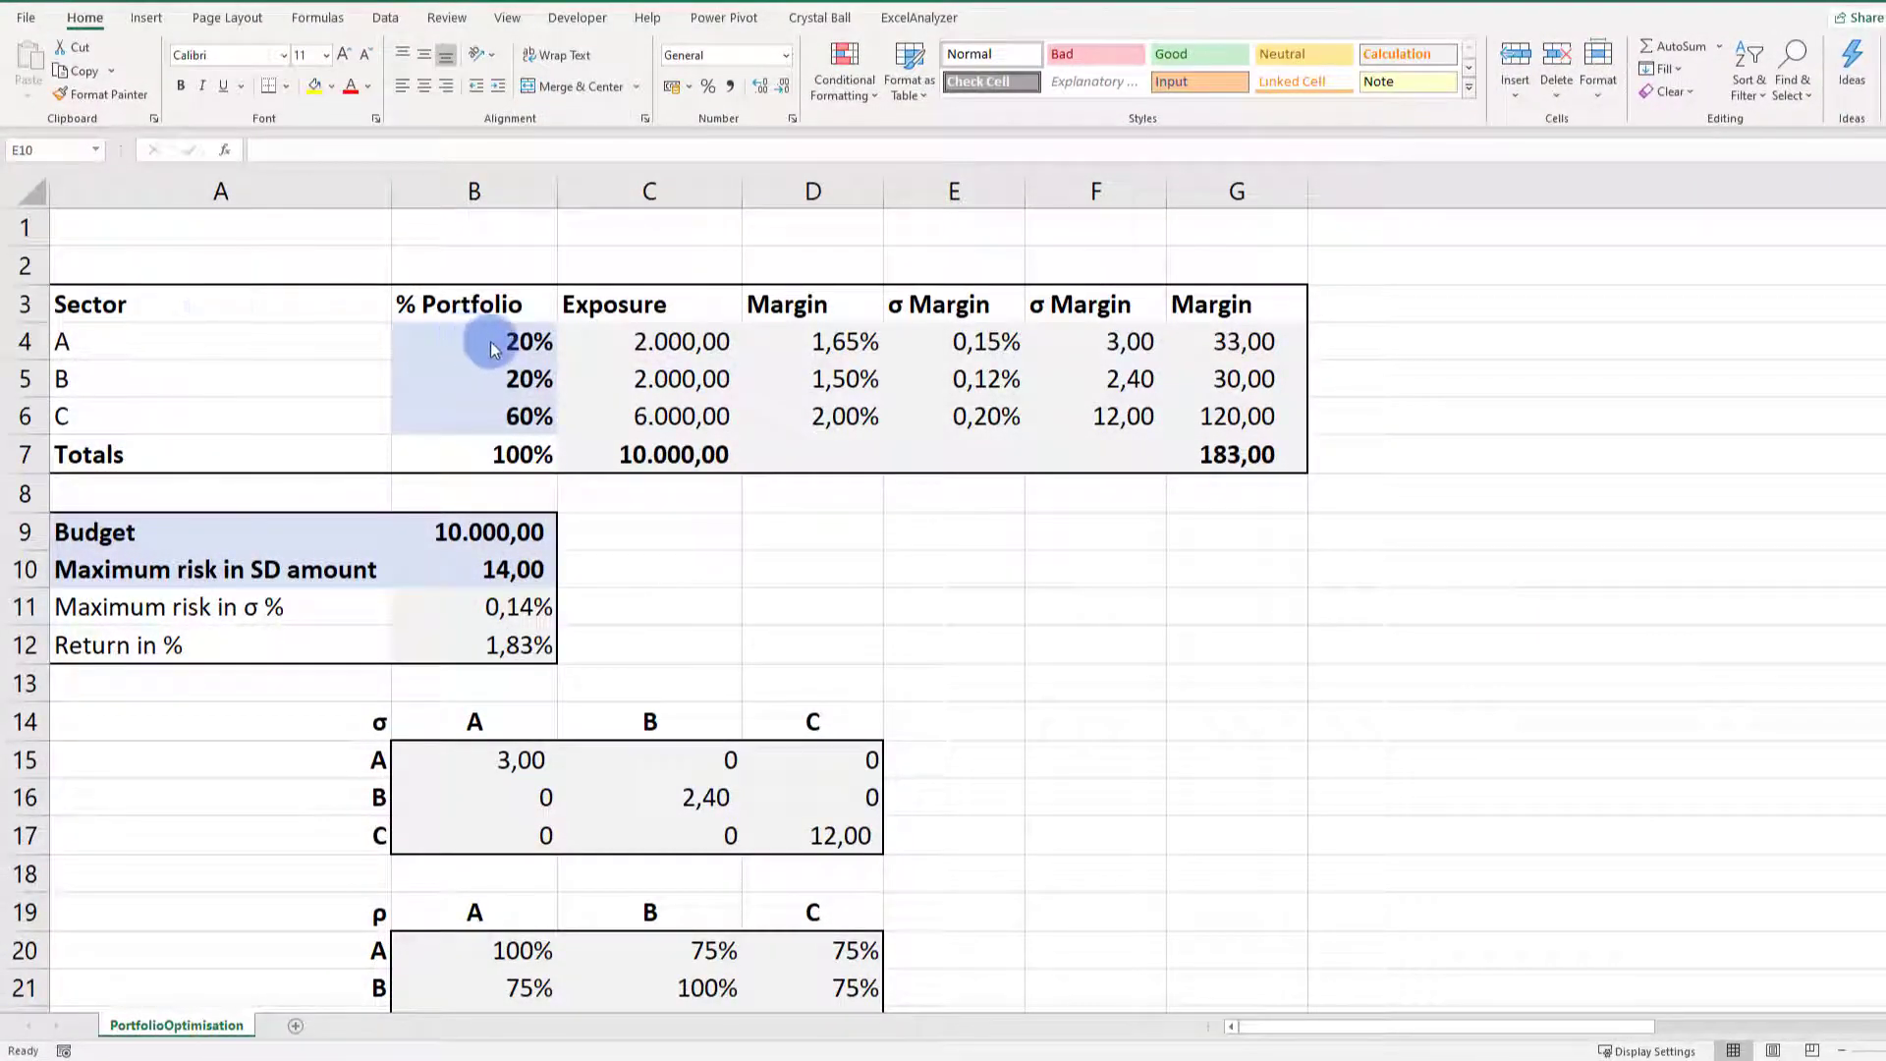
Review the allocation in B4, the exposures in C4:C6, the margin rate in D4 and the margin formula in G4
left_click(485, 341)
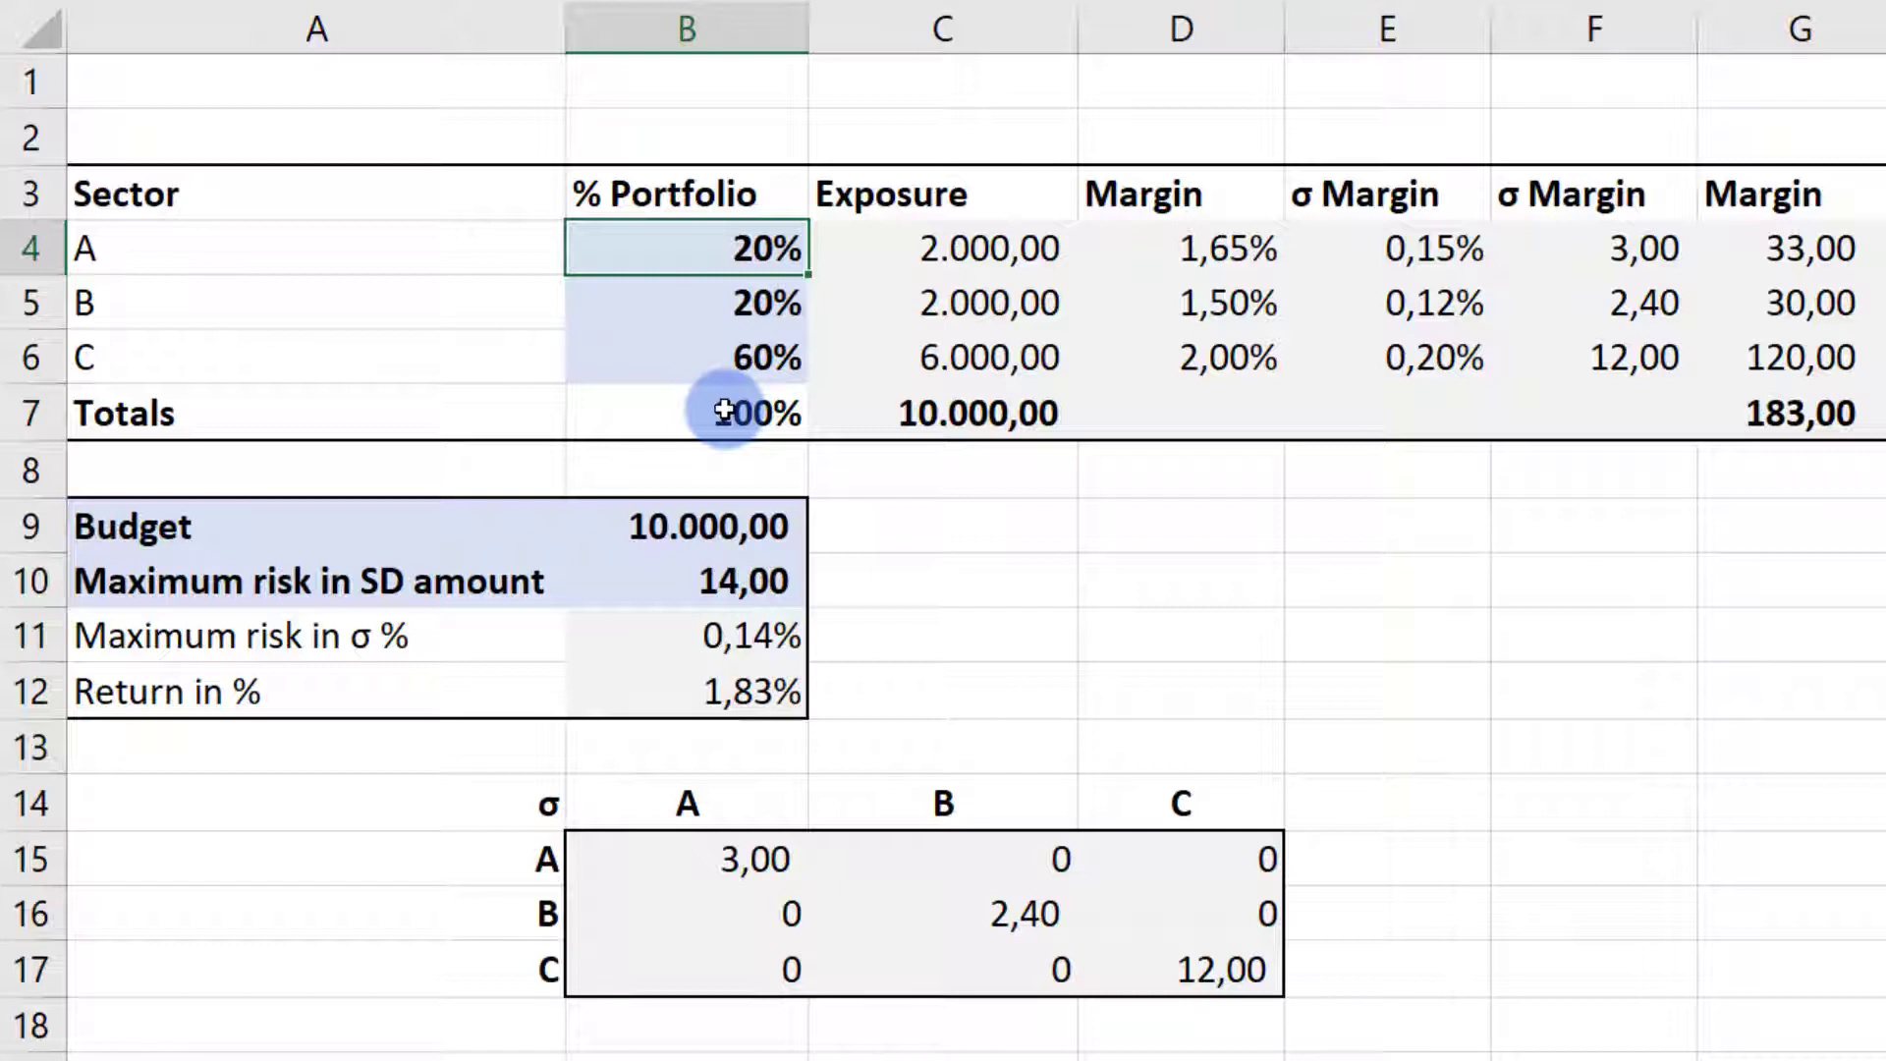
left_click(998, 257, "ctrl")
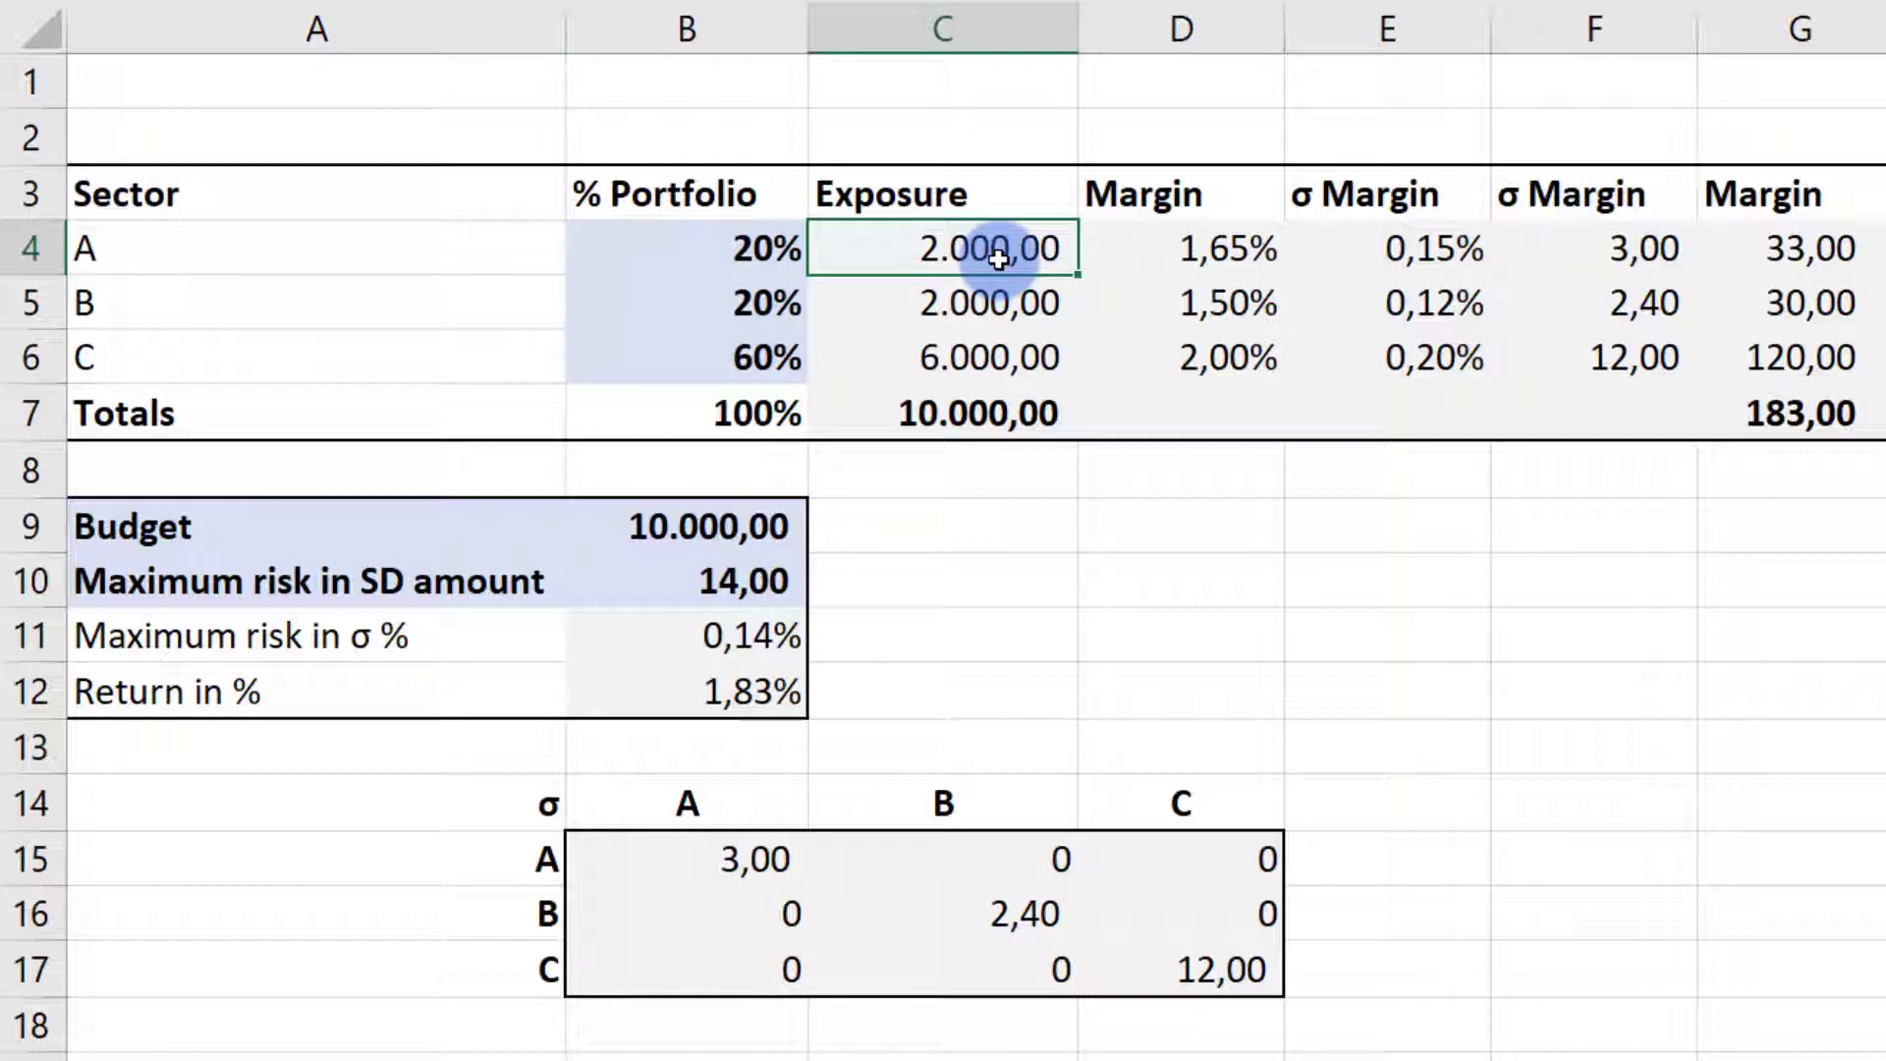
double_click(999, 258)
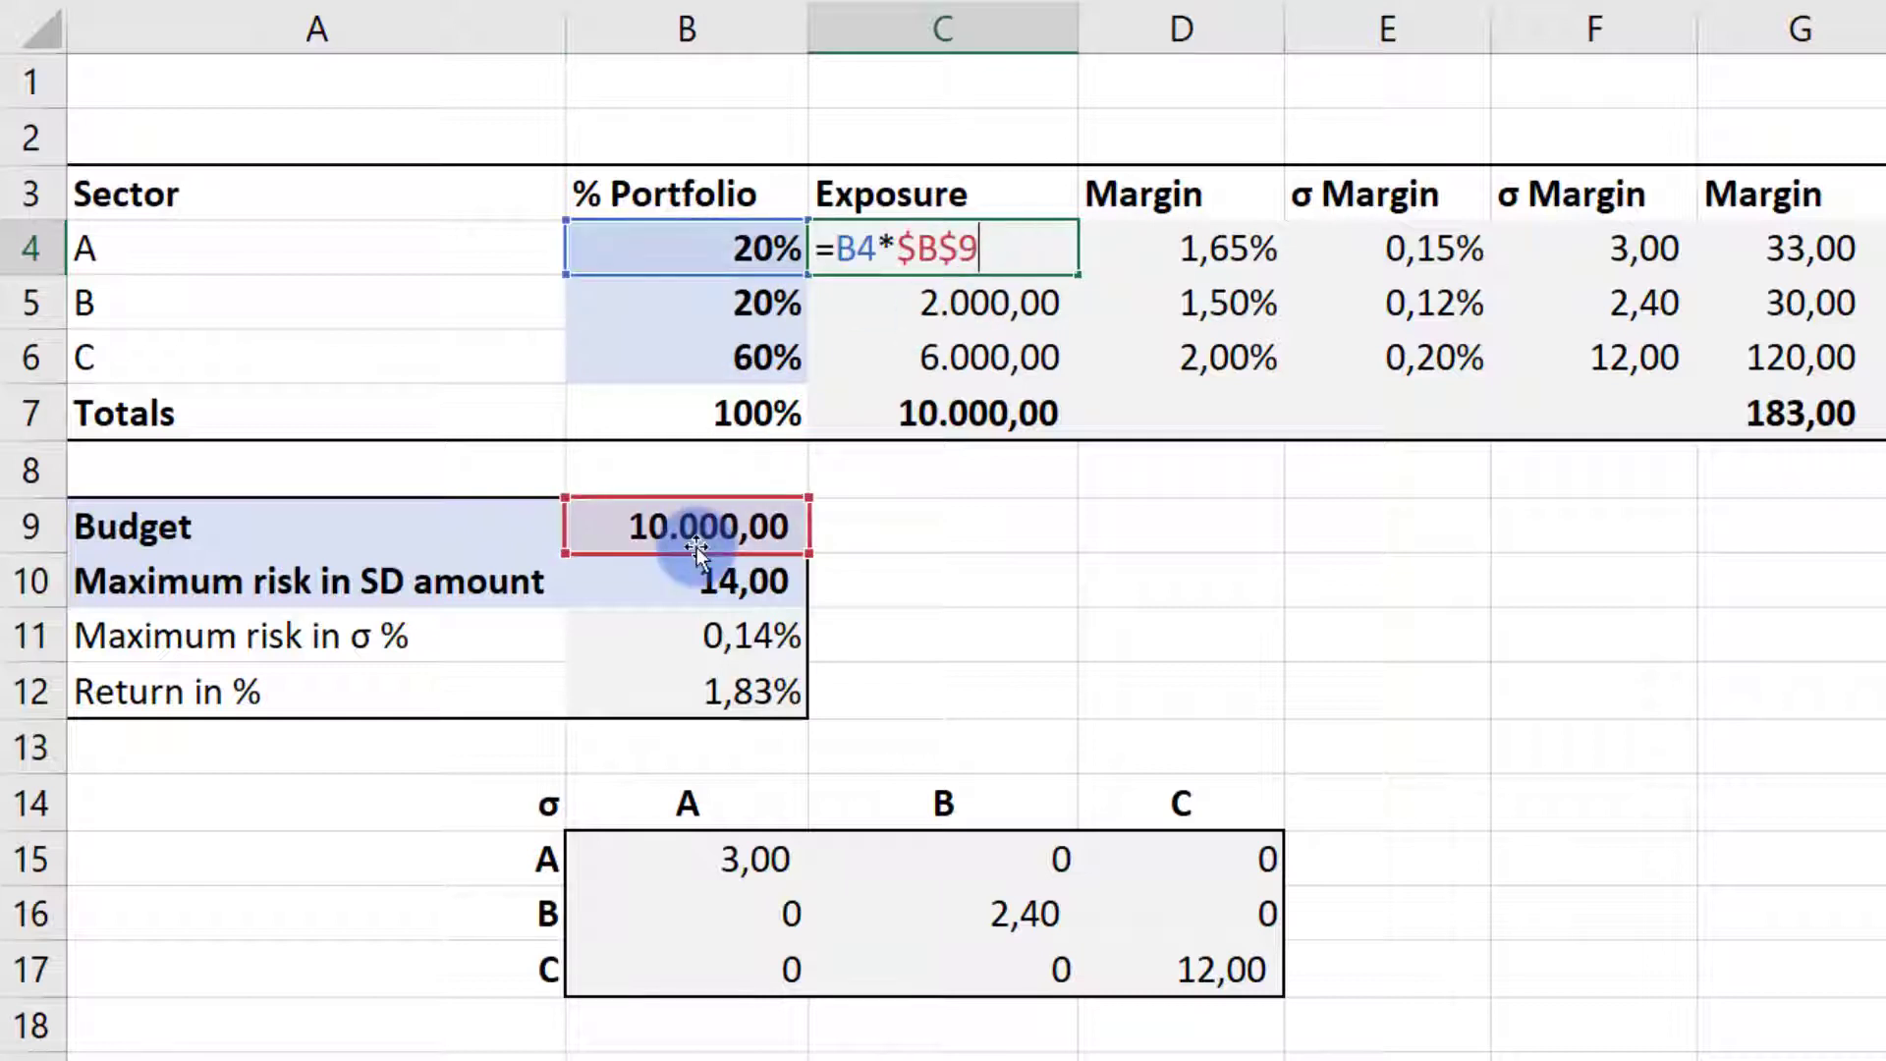
left_click(1091, 565)
left_click(959, 307)
left_click(969, 361)
left_click(1201, 263)
left_click(1216, 572)
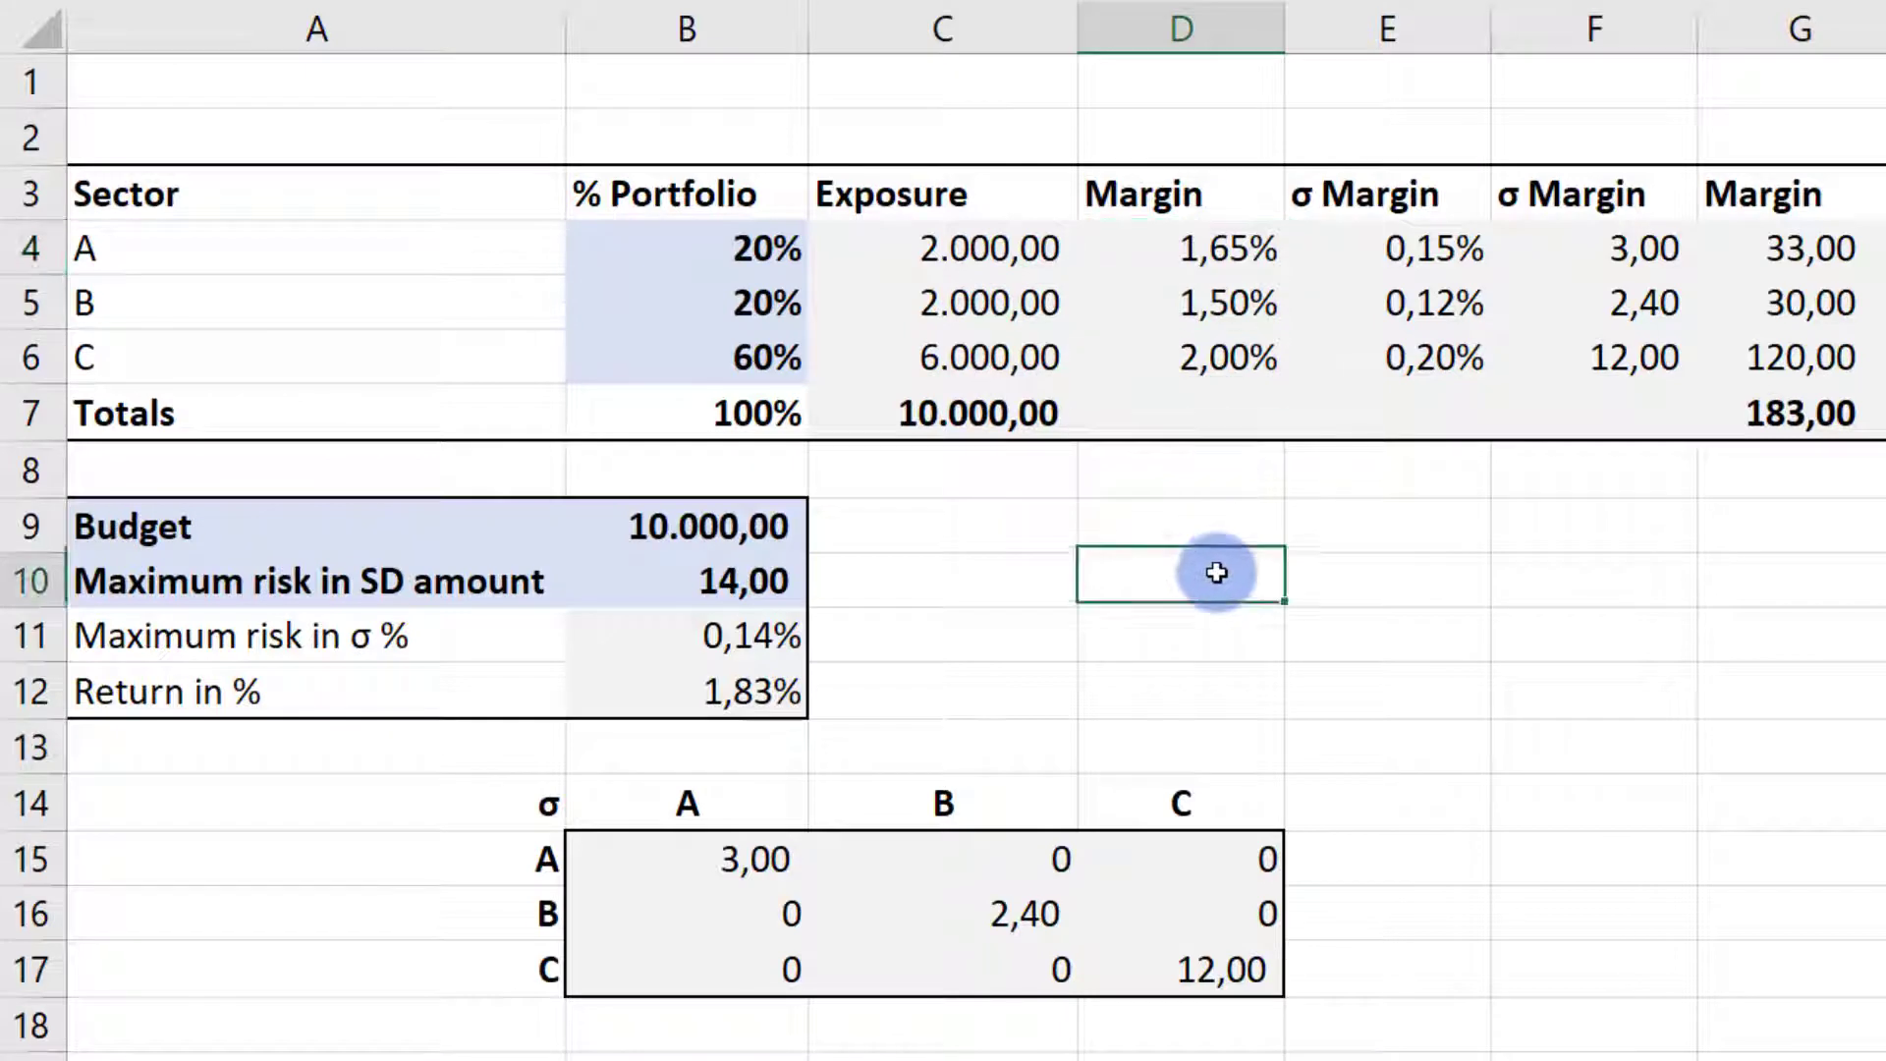
left_click(1829, 261)
key("F2")
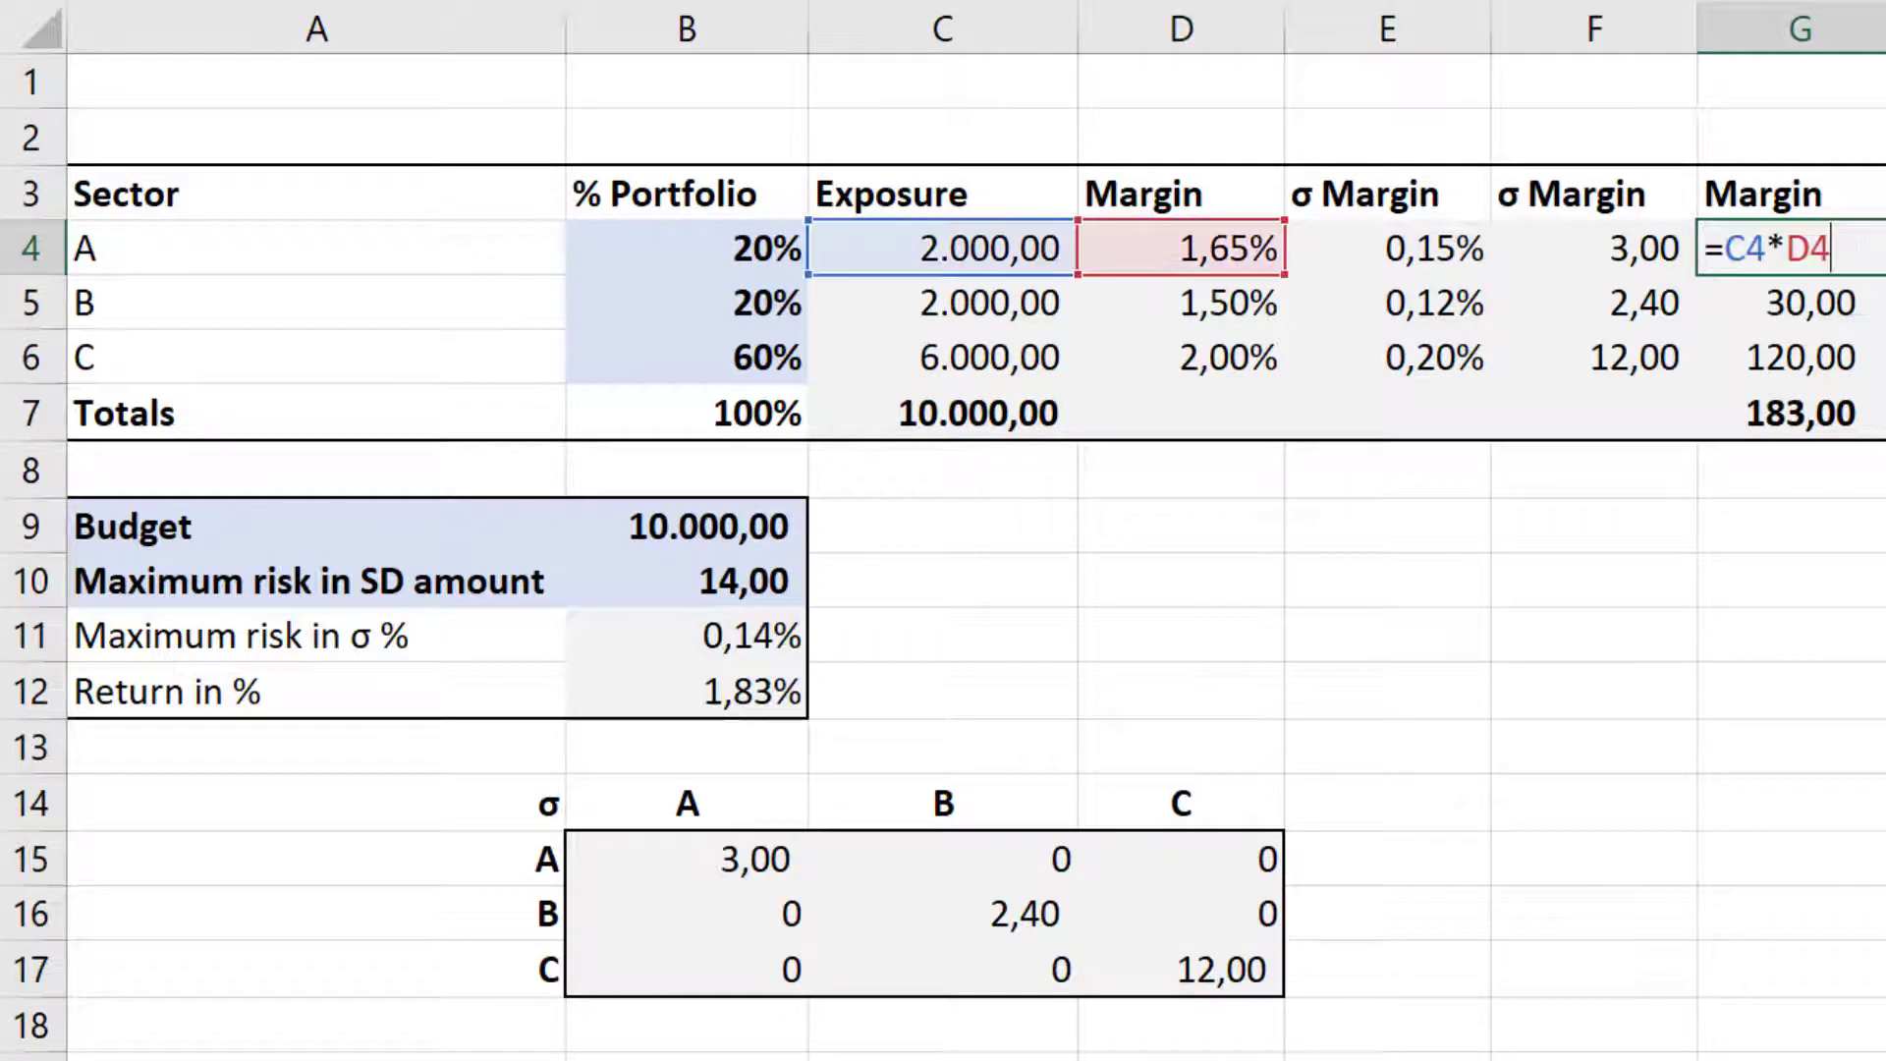
left_click(1151, 533)
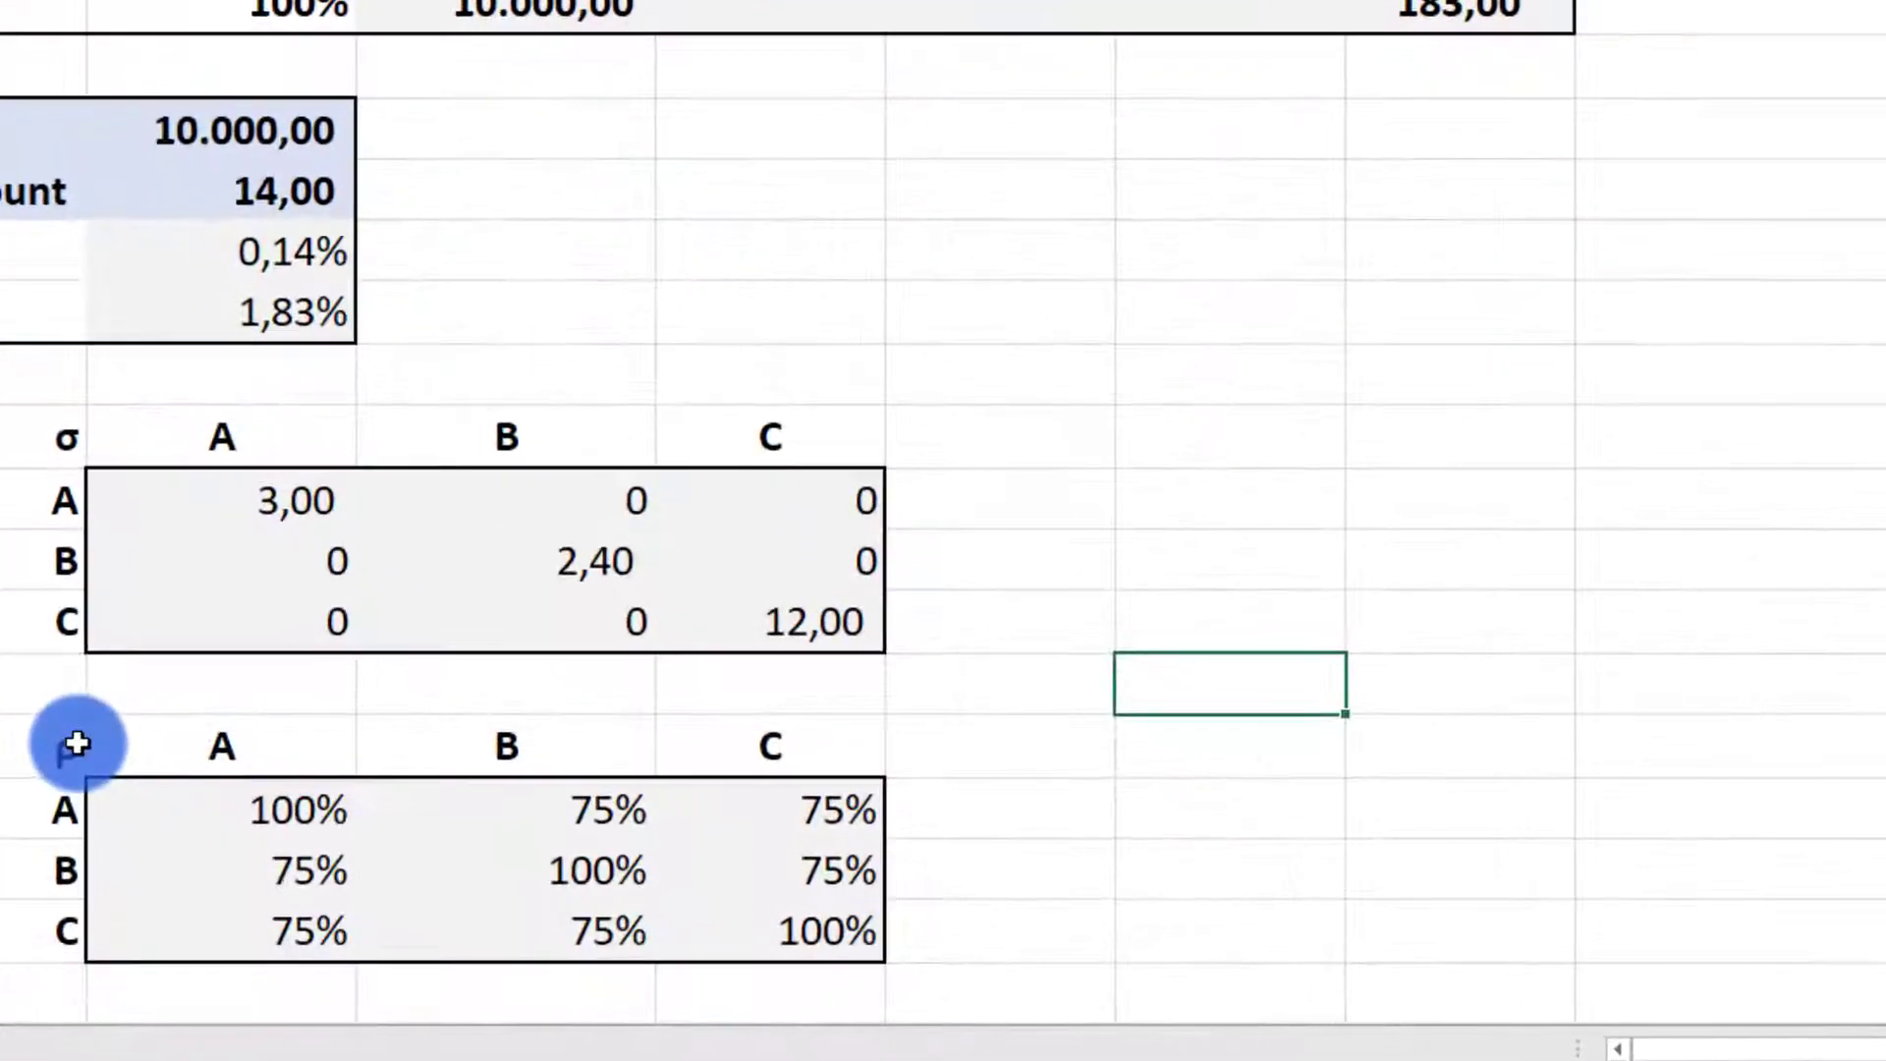
Check the ρ label, the budget in B9, the total margin in G7 and the return formula in B12
left_click(346, 862)
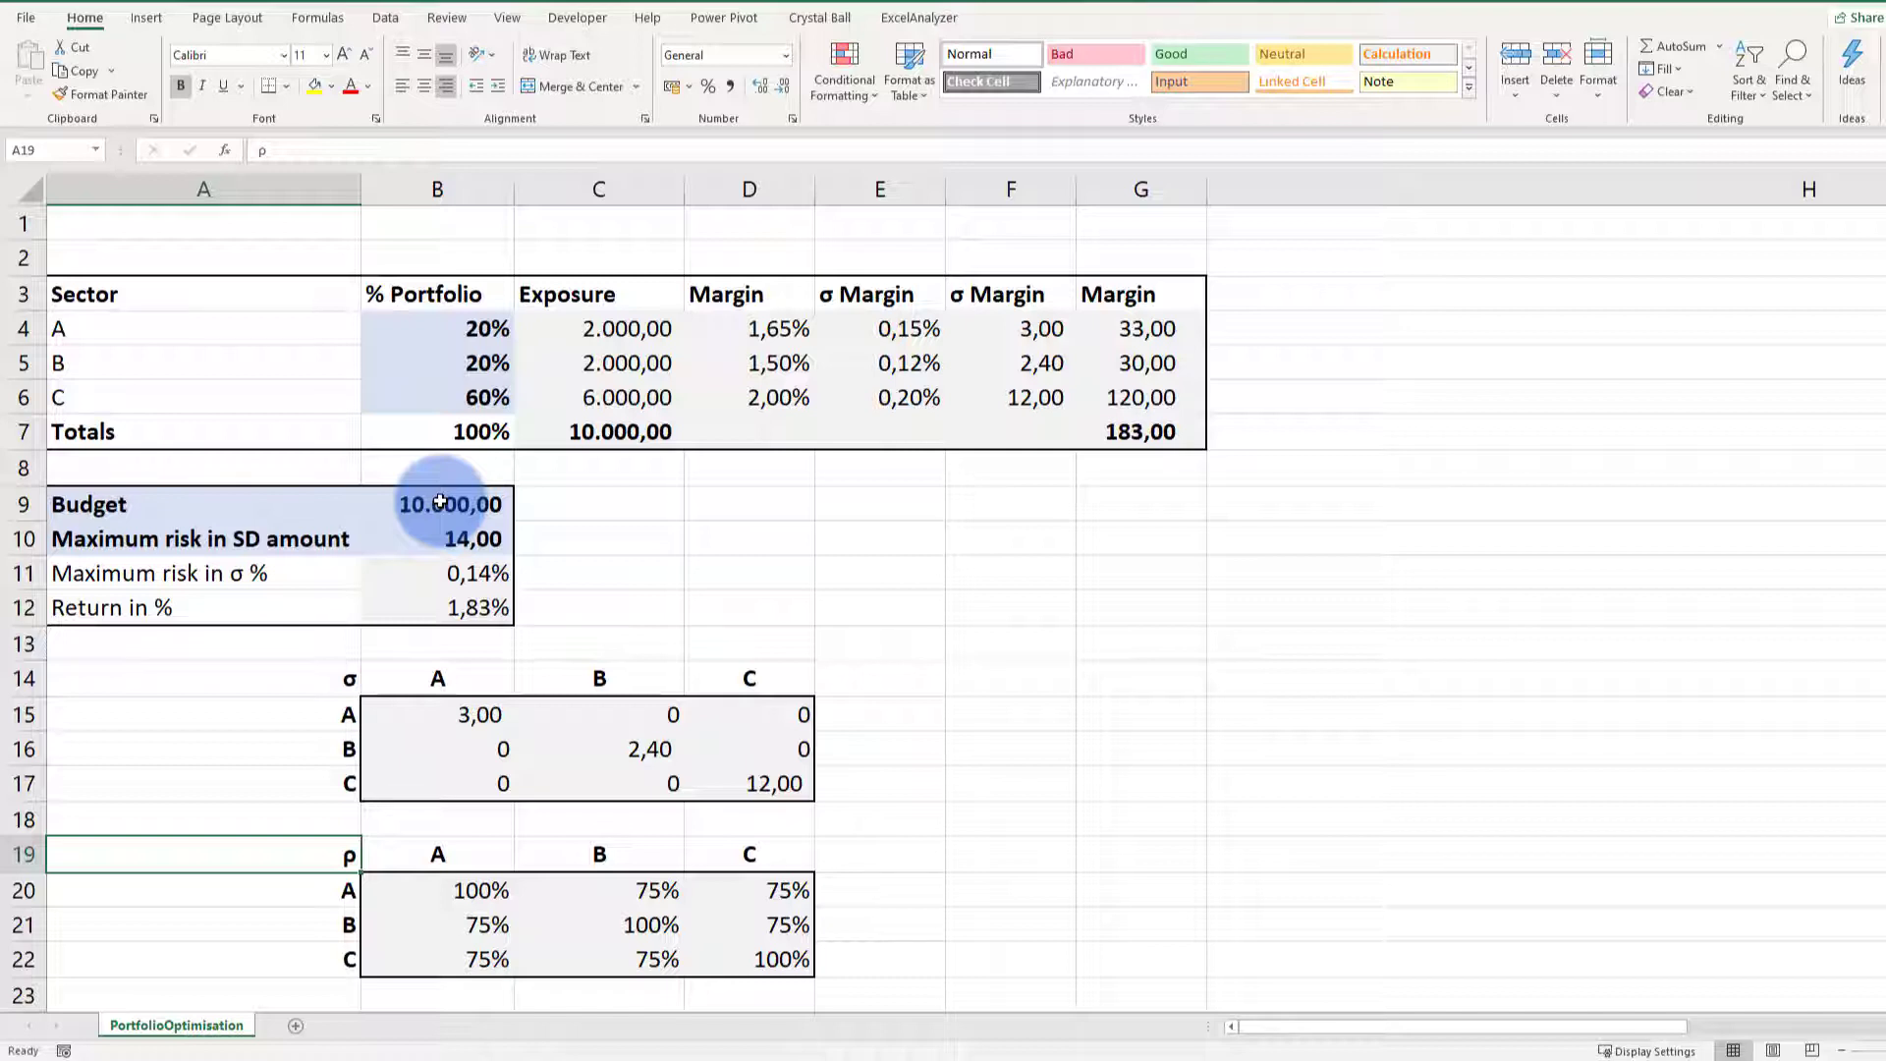
left_click(439, 502)
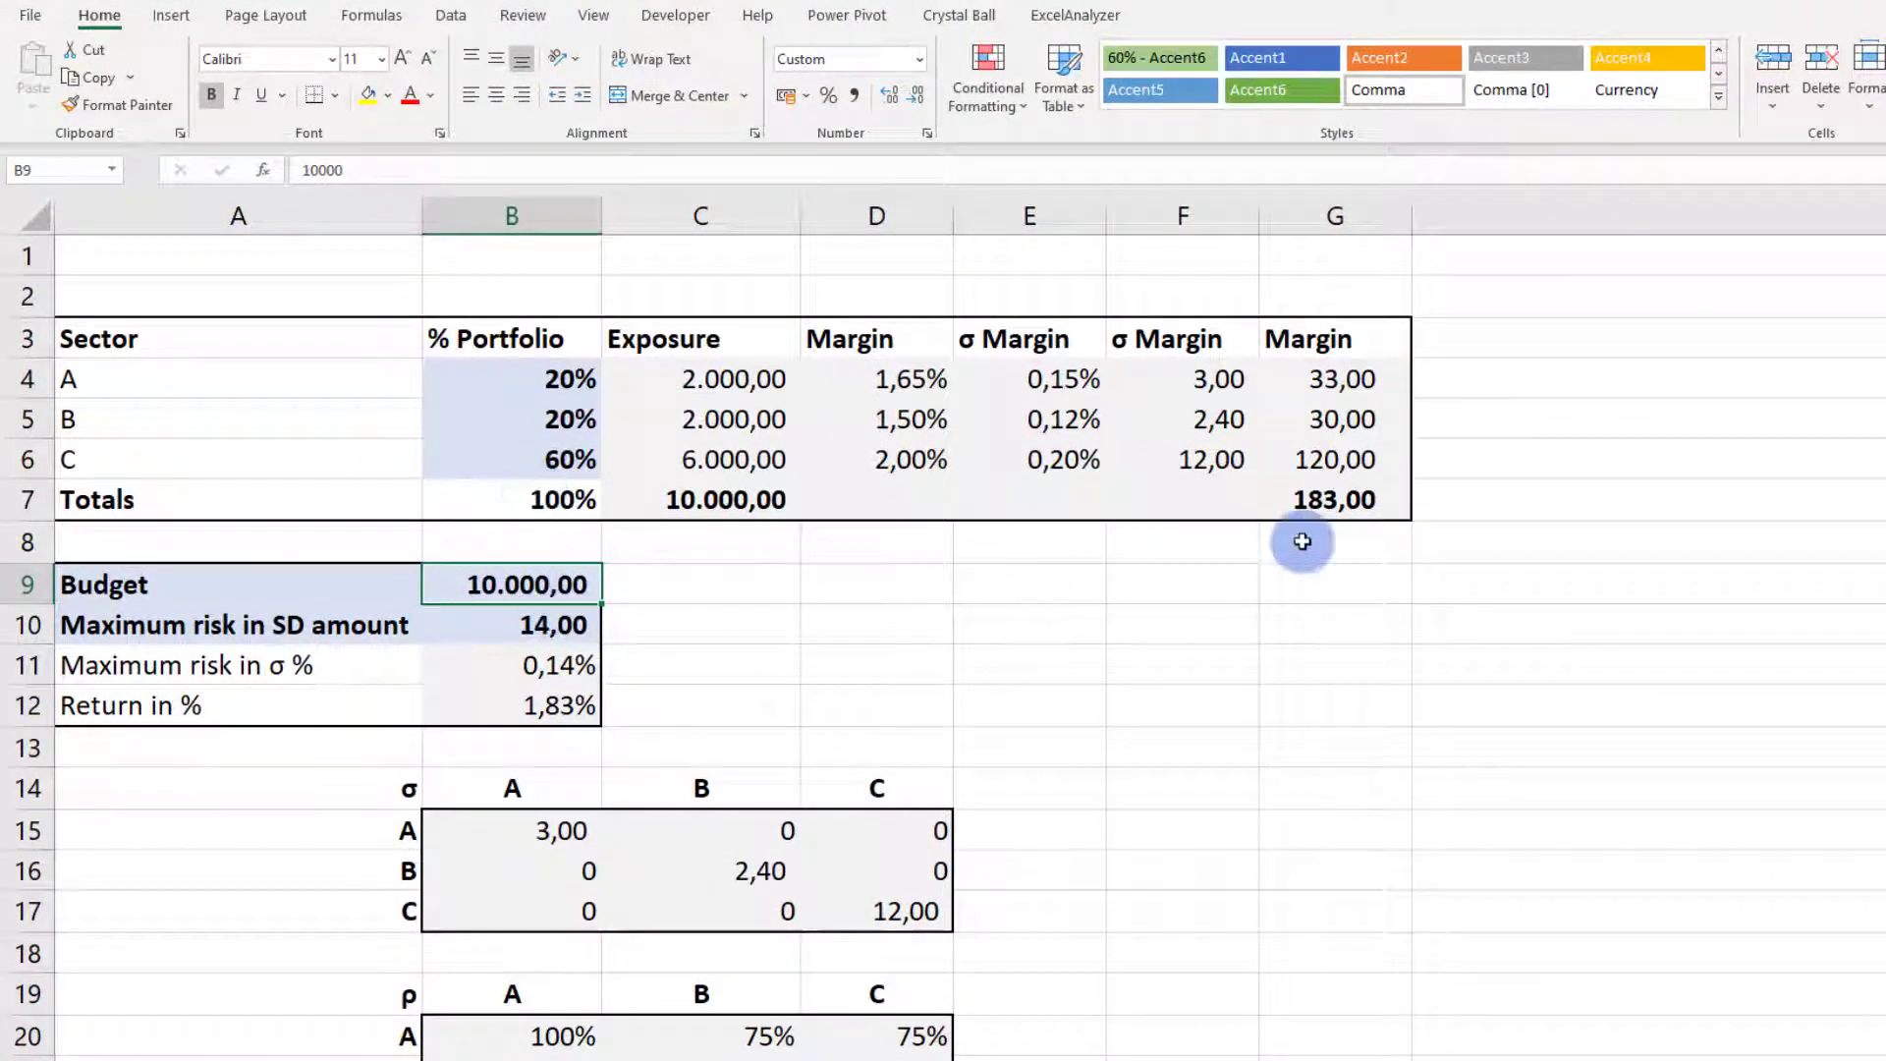
left_click(1312, 501)
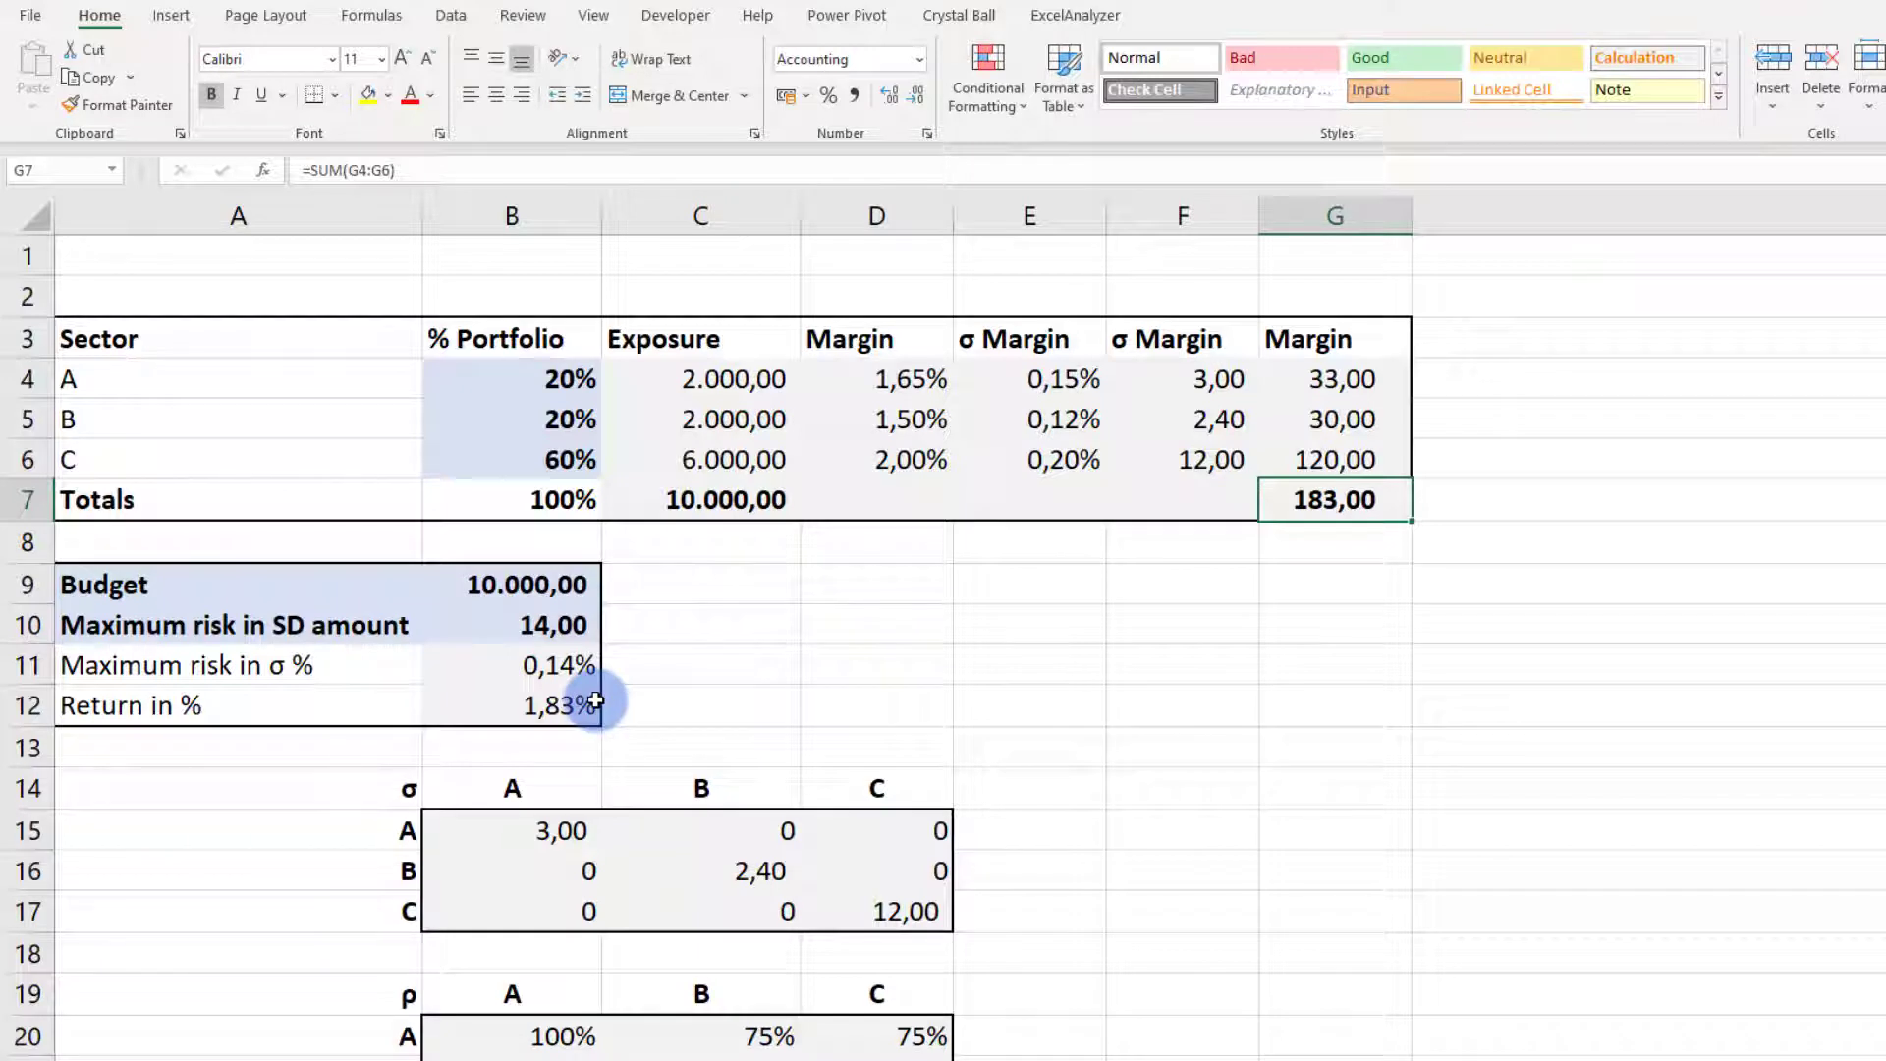
left_click(595, 700)
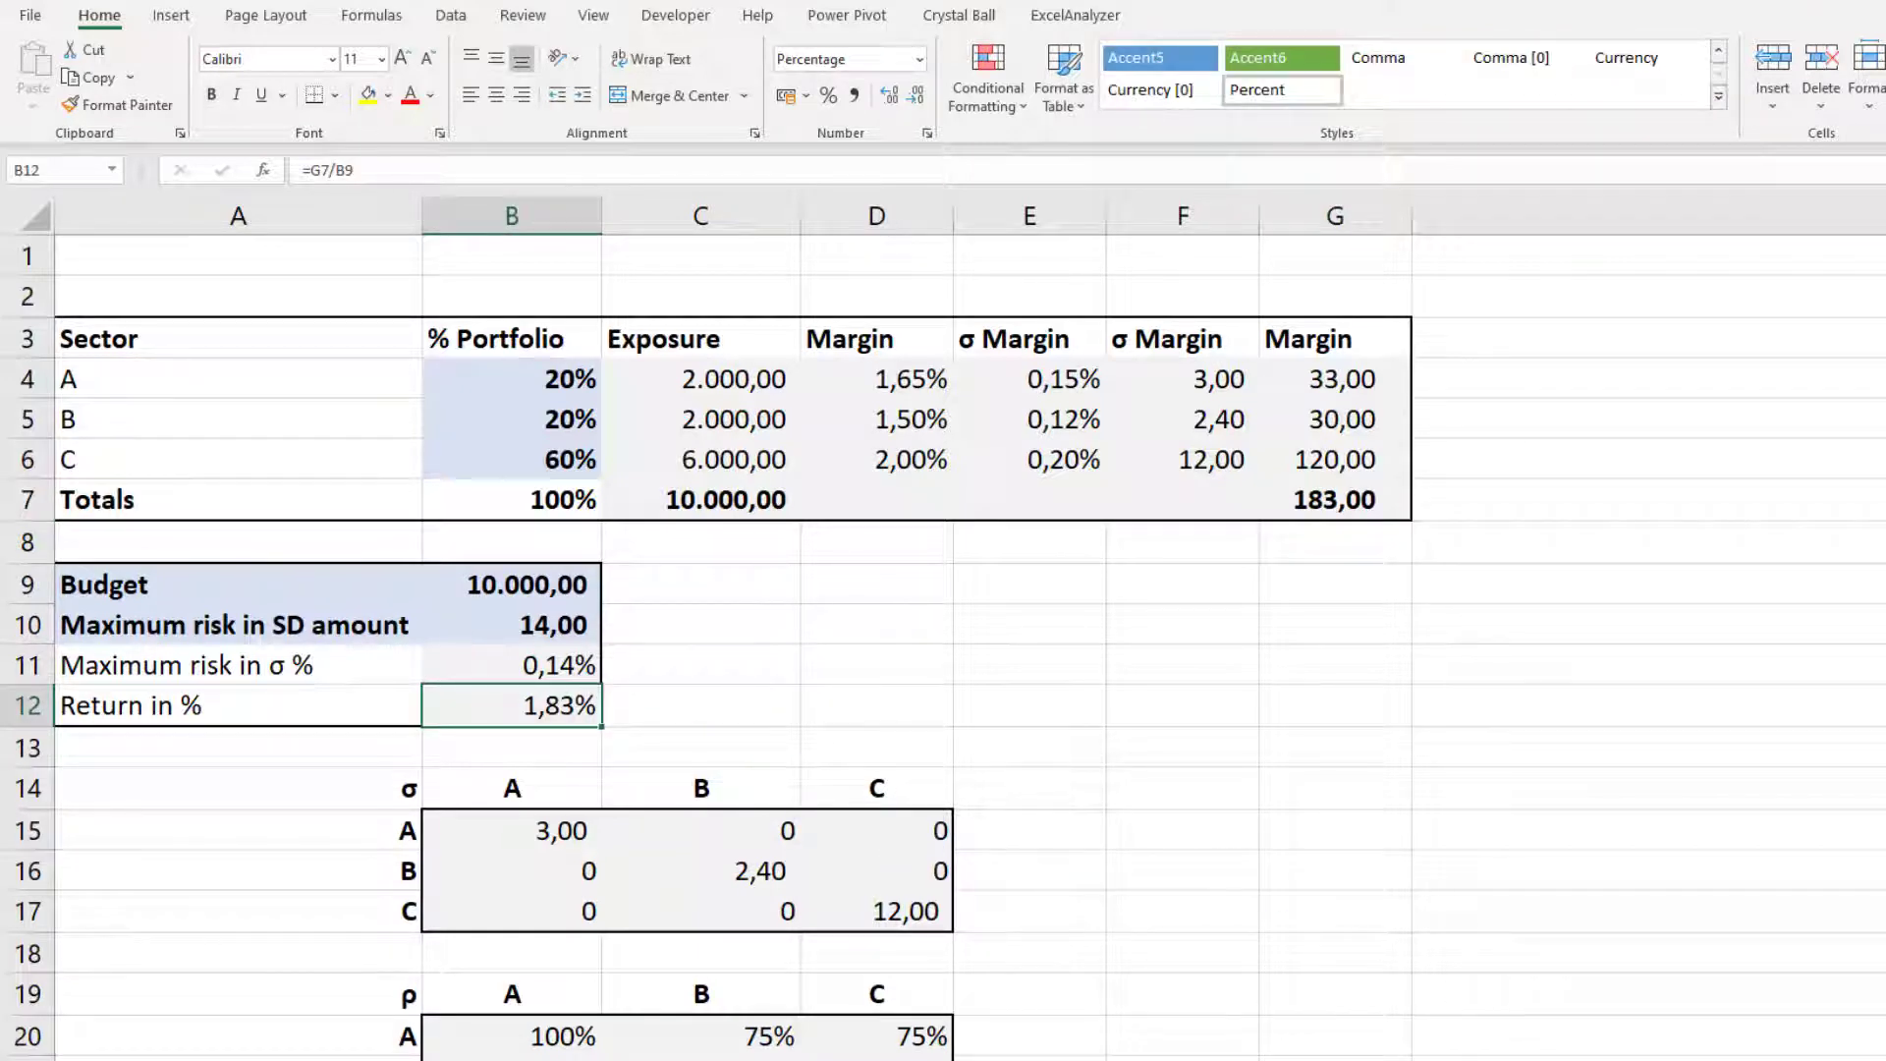
scroll(463, 590, "down", 2)
Name the correlation matrix B20:D22 'rho' in the Name Box
left_click(463, 727)
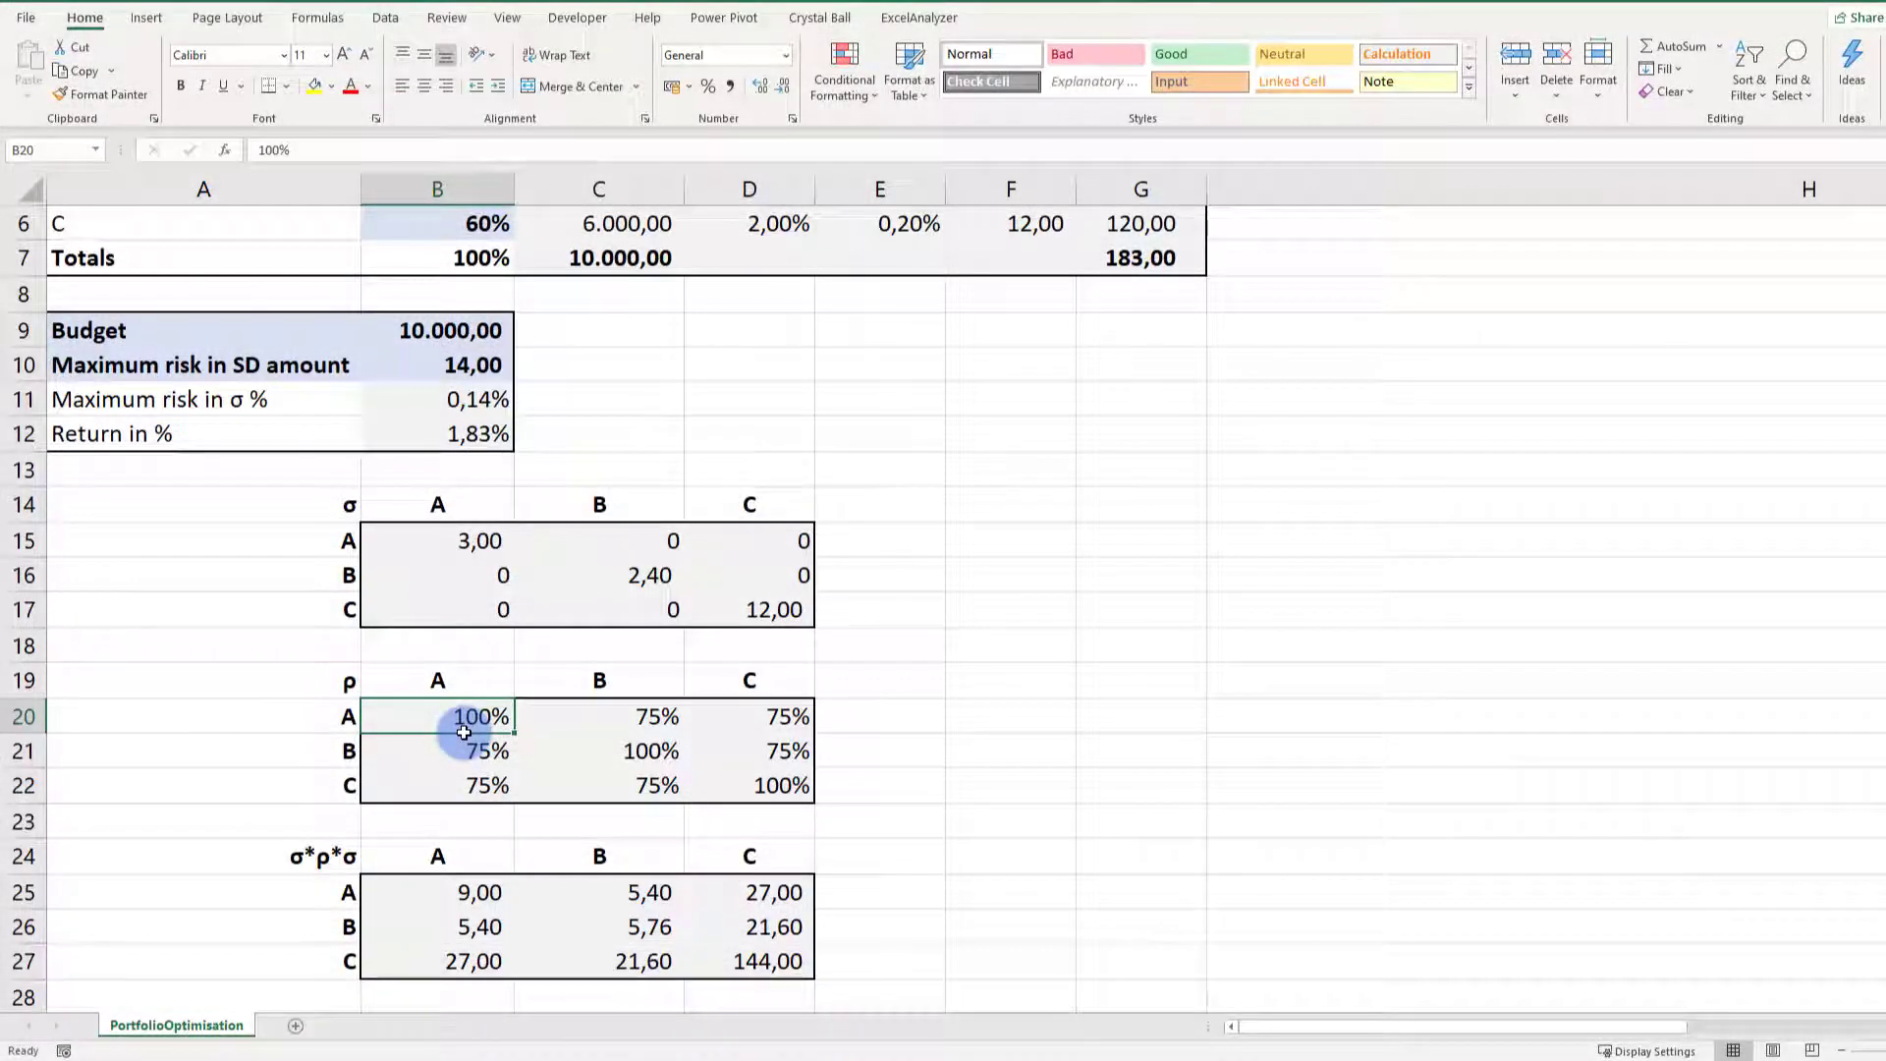
left_click_drag(464, 732, 725, 796)
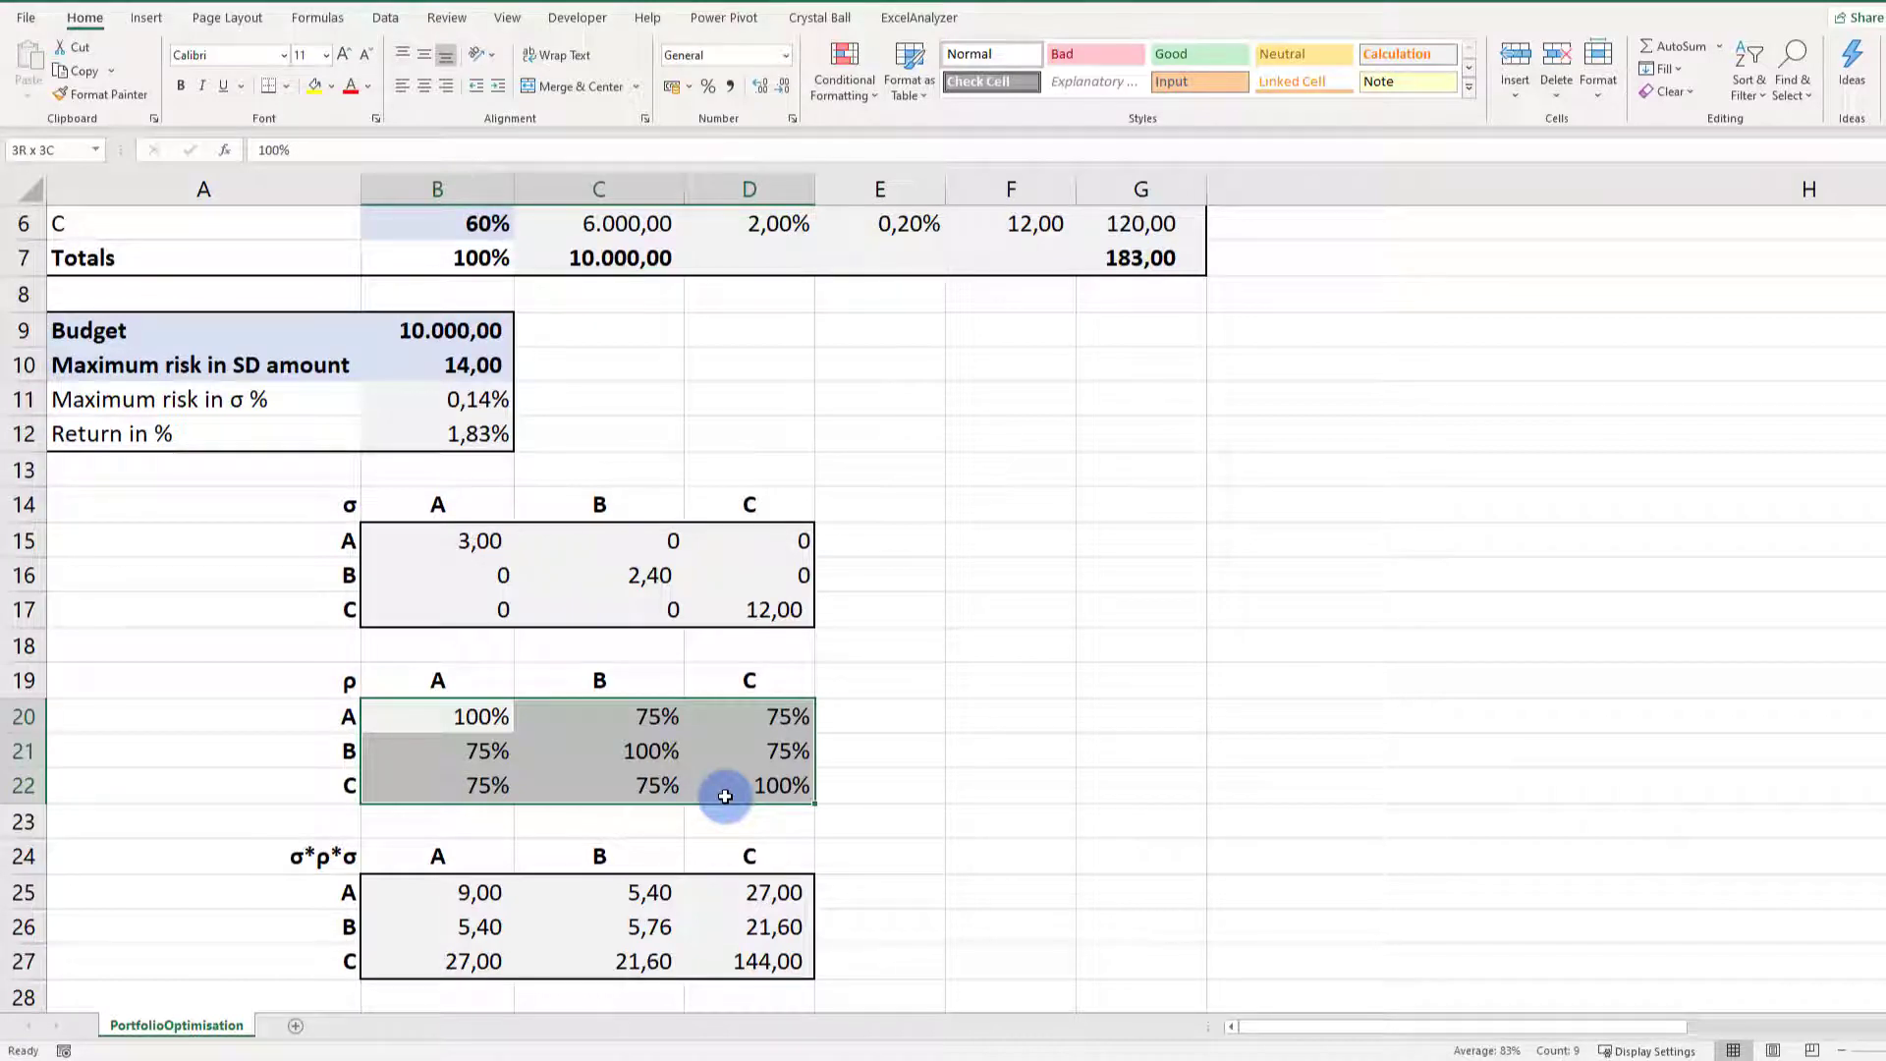
left_click(39, 149)
type("rho")
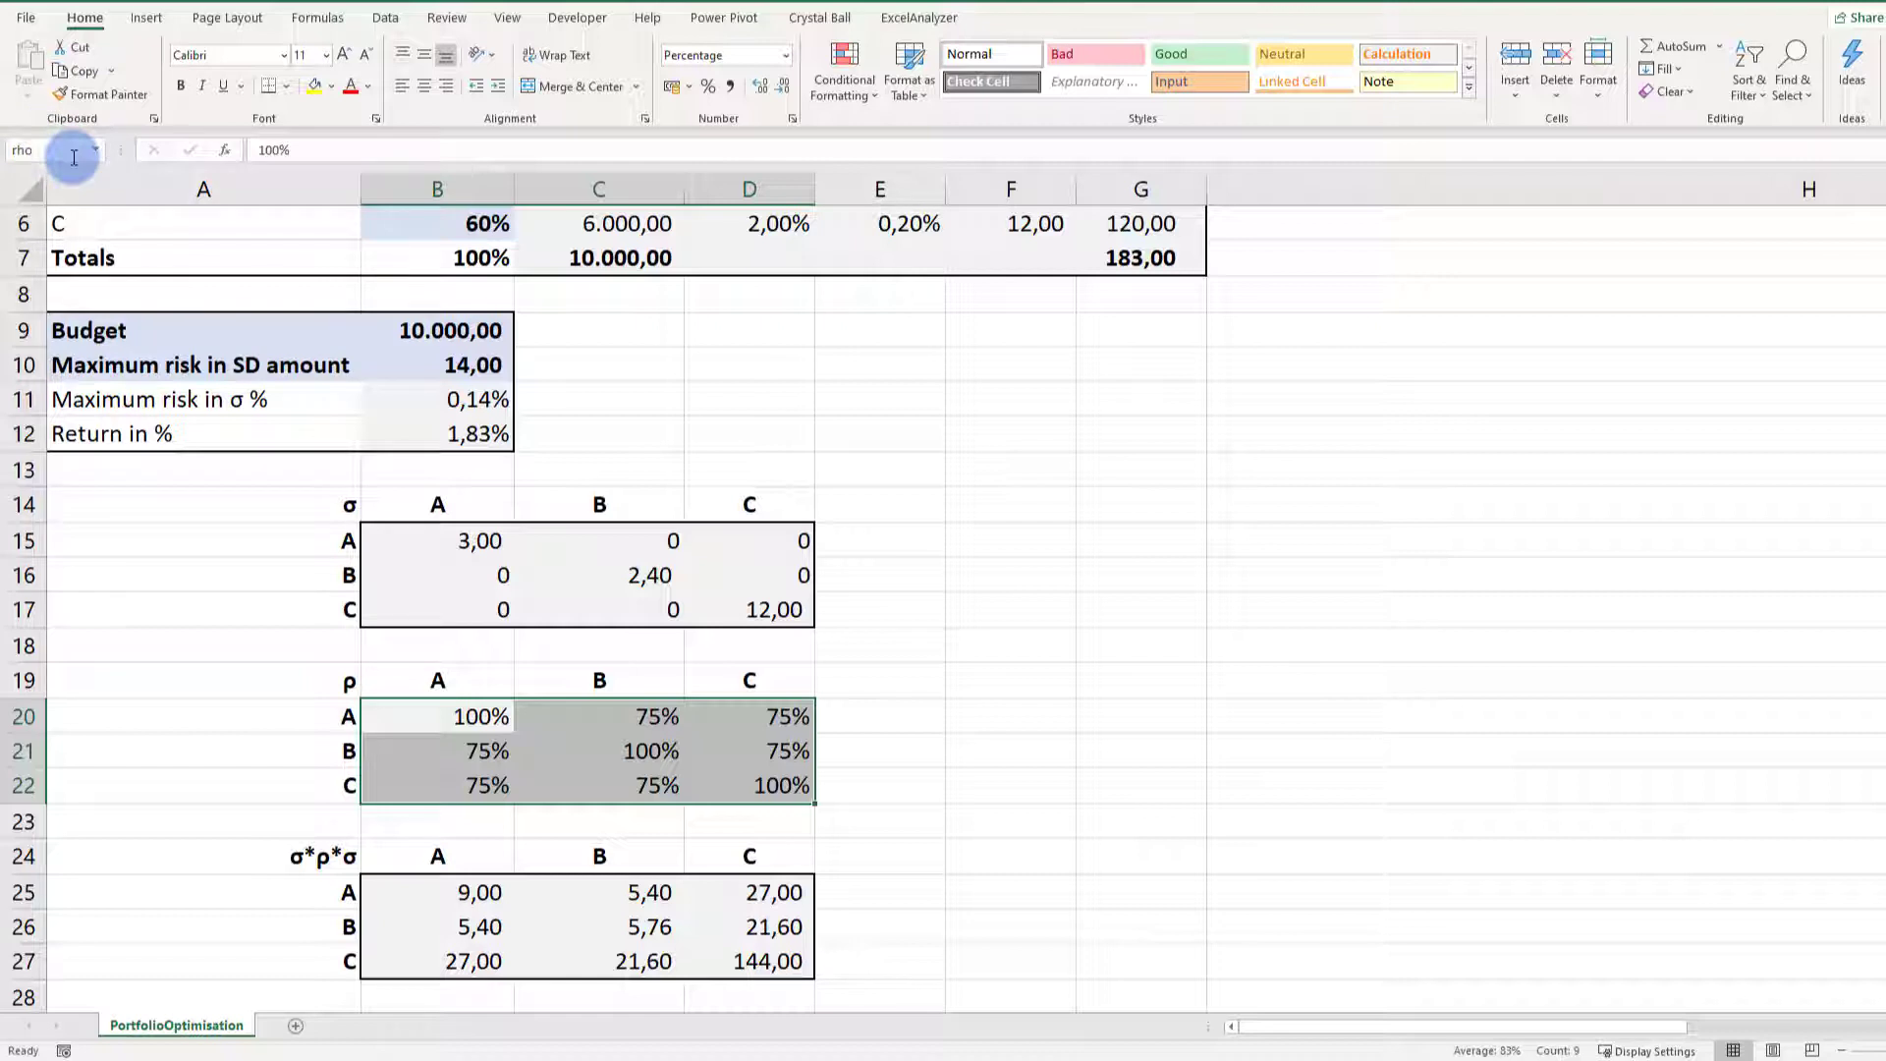
key("Return")
Check the σ*ρ*σ result block B25:D27 and the sigma matrix B15:D17
left_click_drag(461, 889, 722, 949)
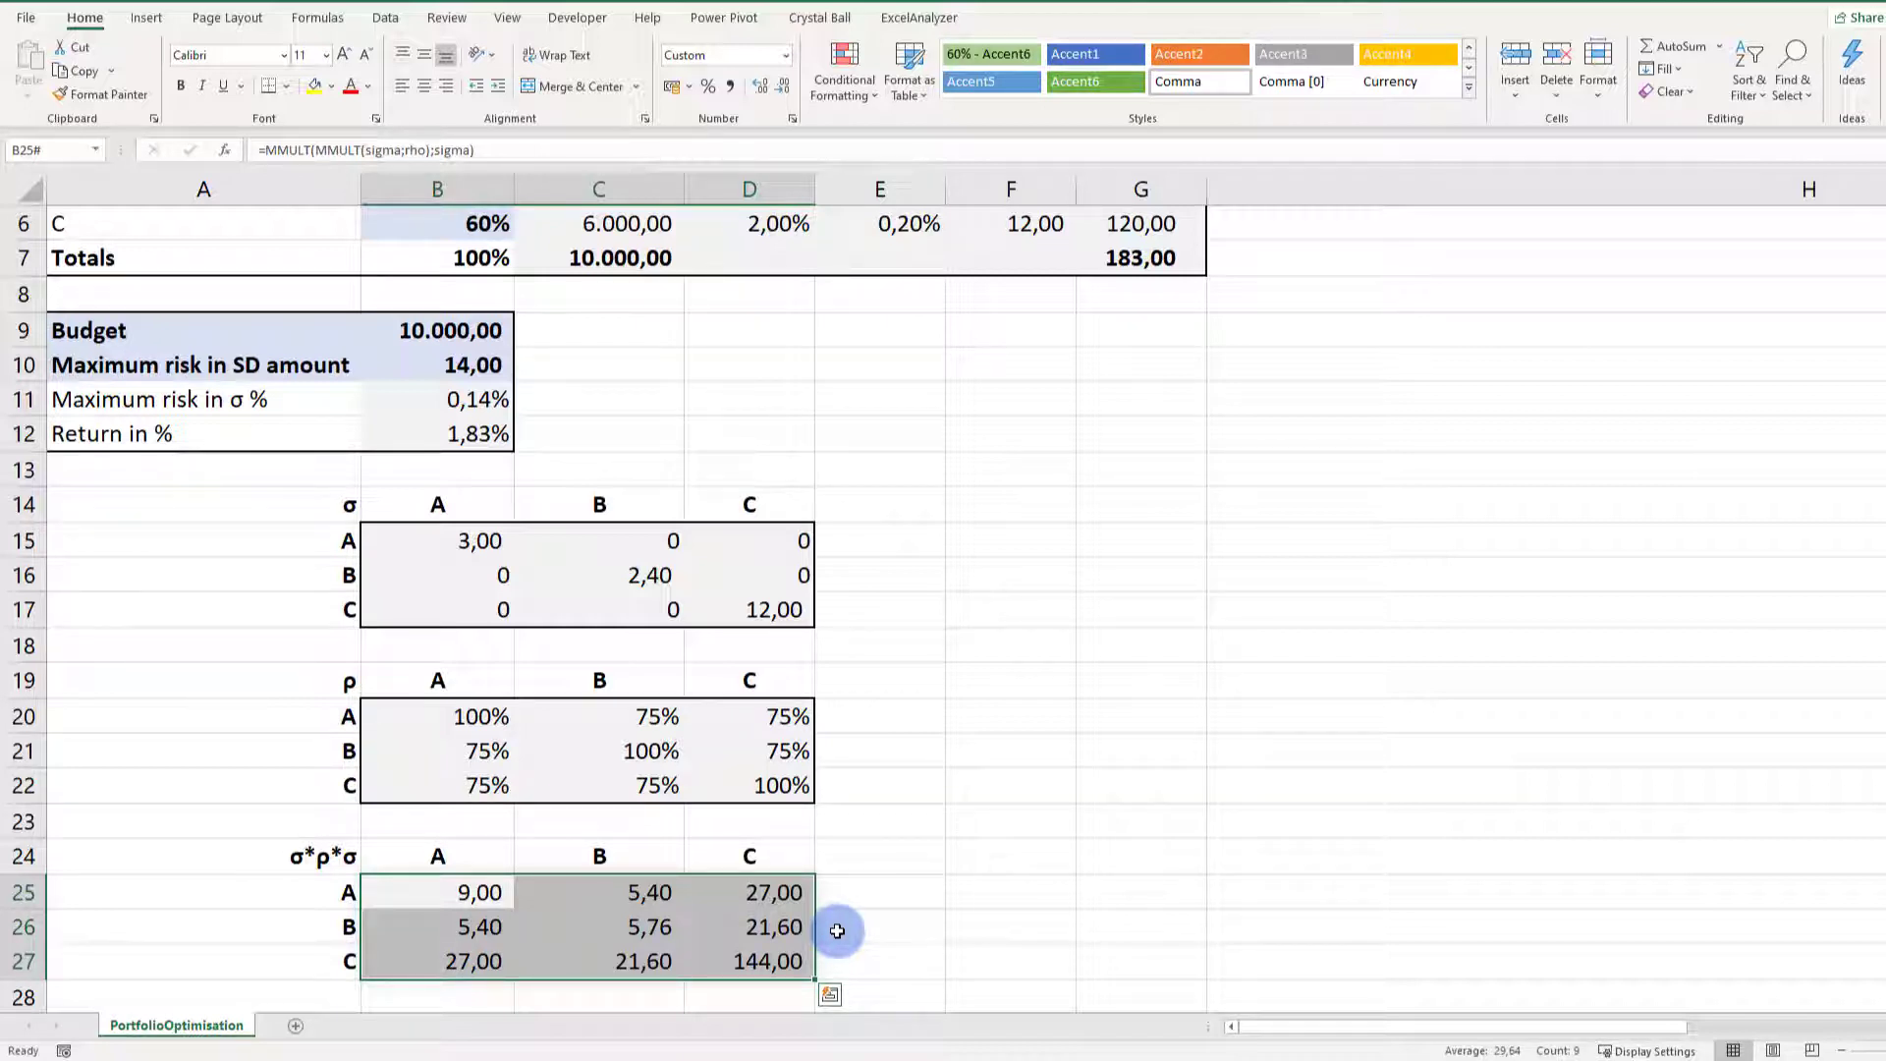
scroll(999, 869, "down", 2)
scroll(999, 869, "down", 2)
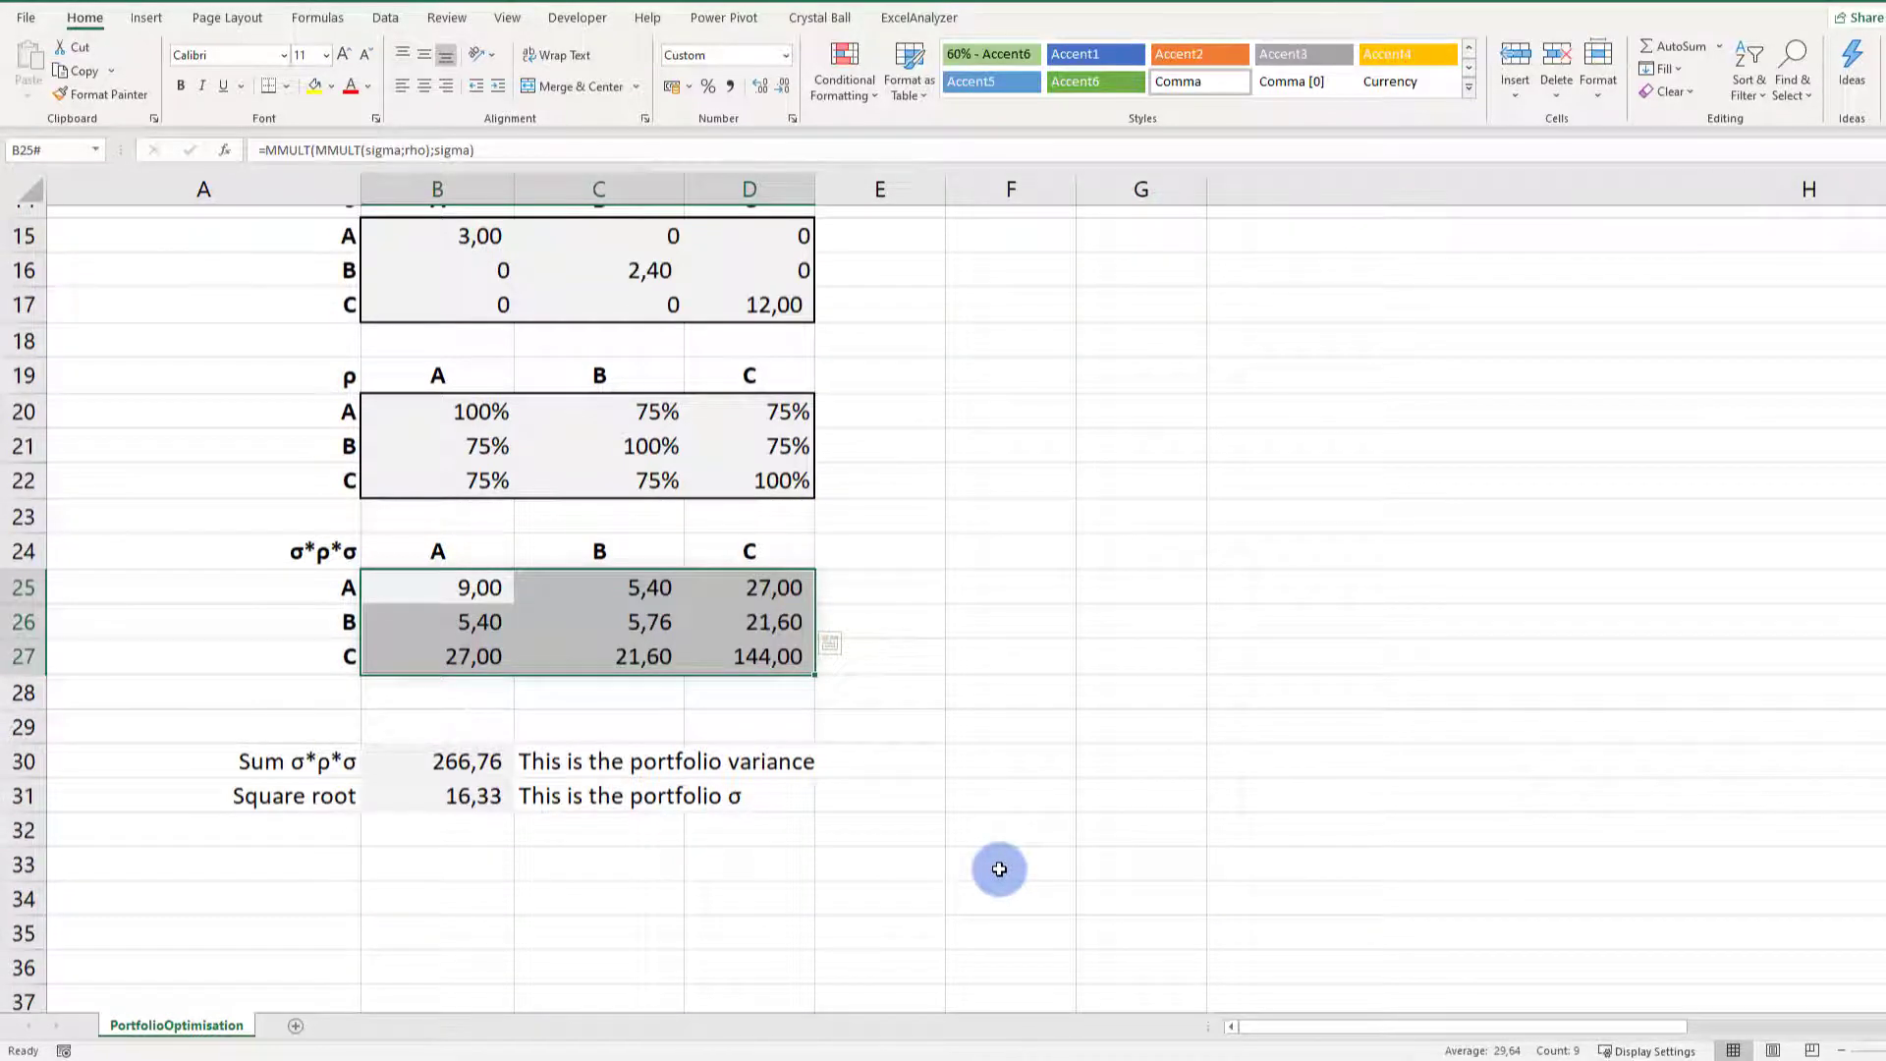
scroll(400, 668, "up", 3)
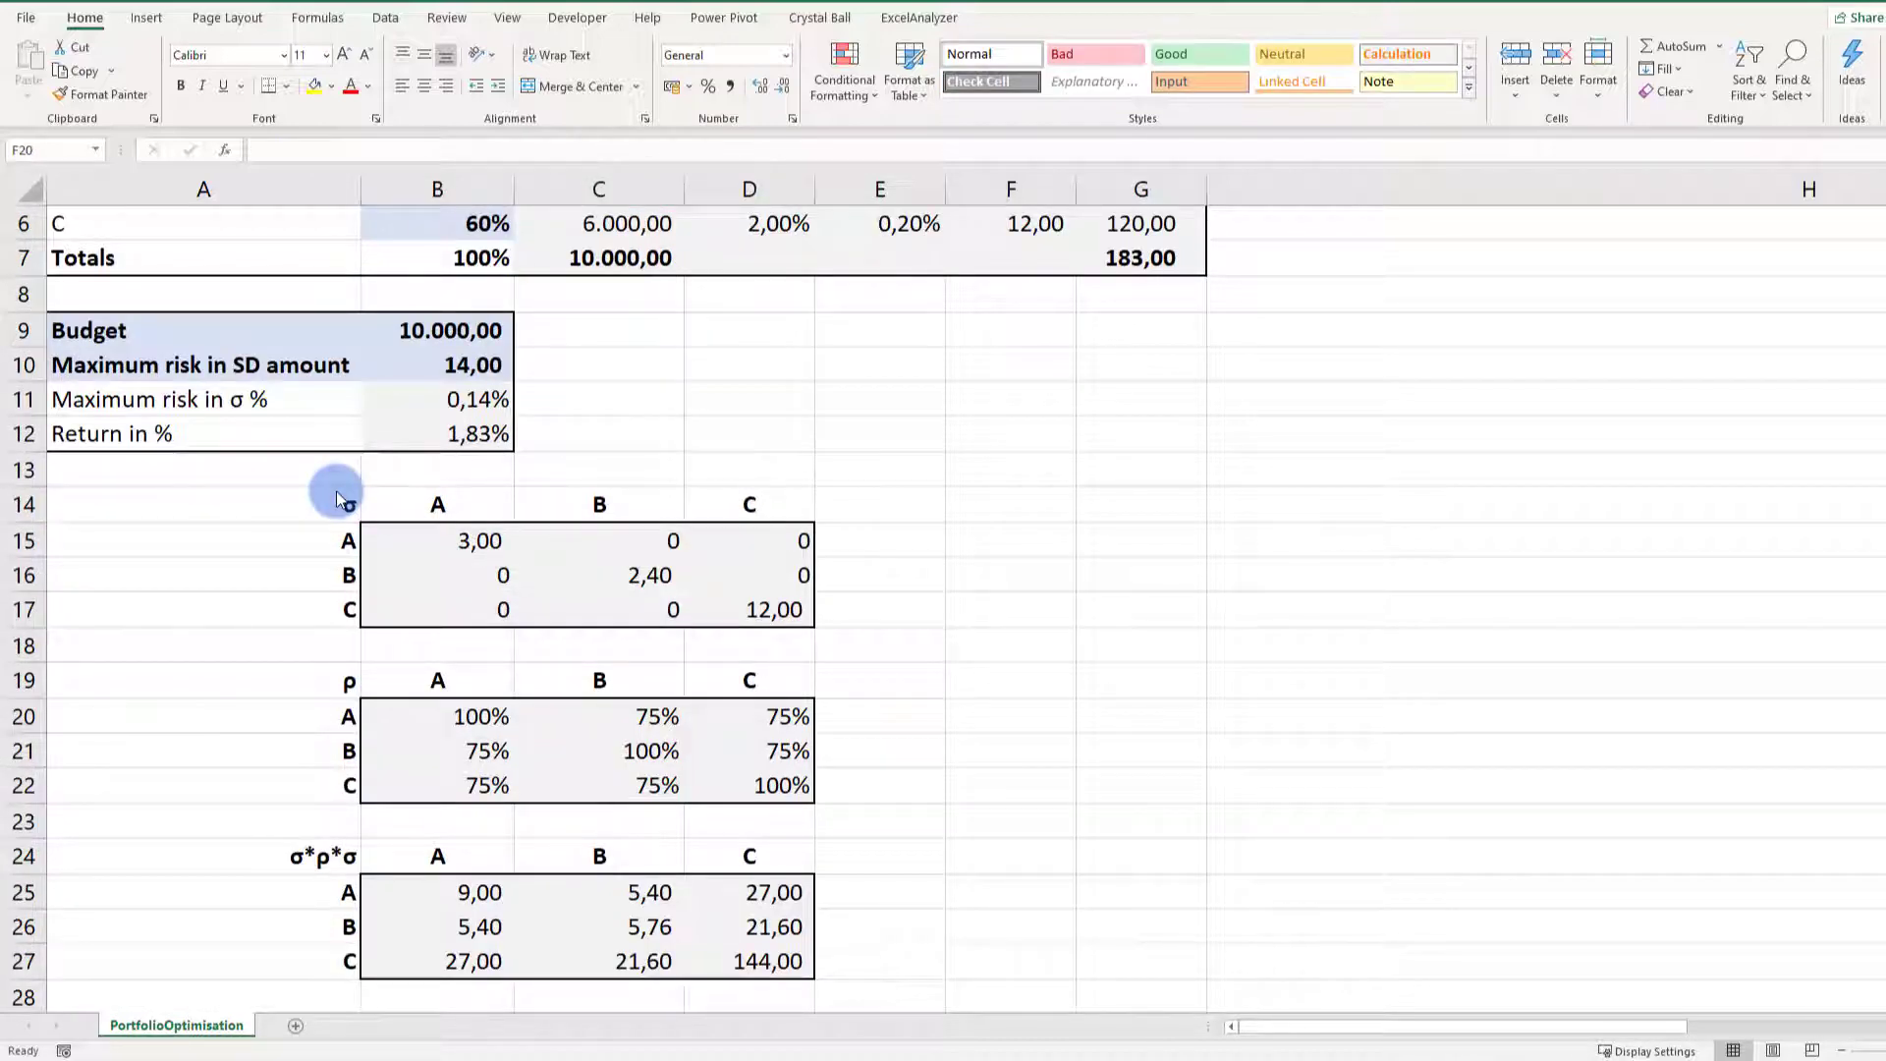
scroll(337, 498, "up", 2)
left_click_drag(393, 714, 718, 783)
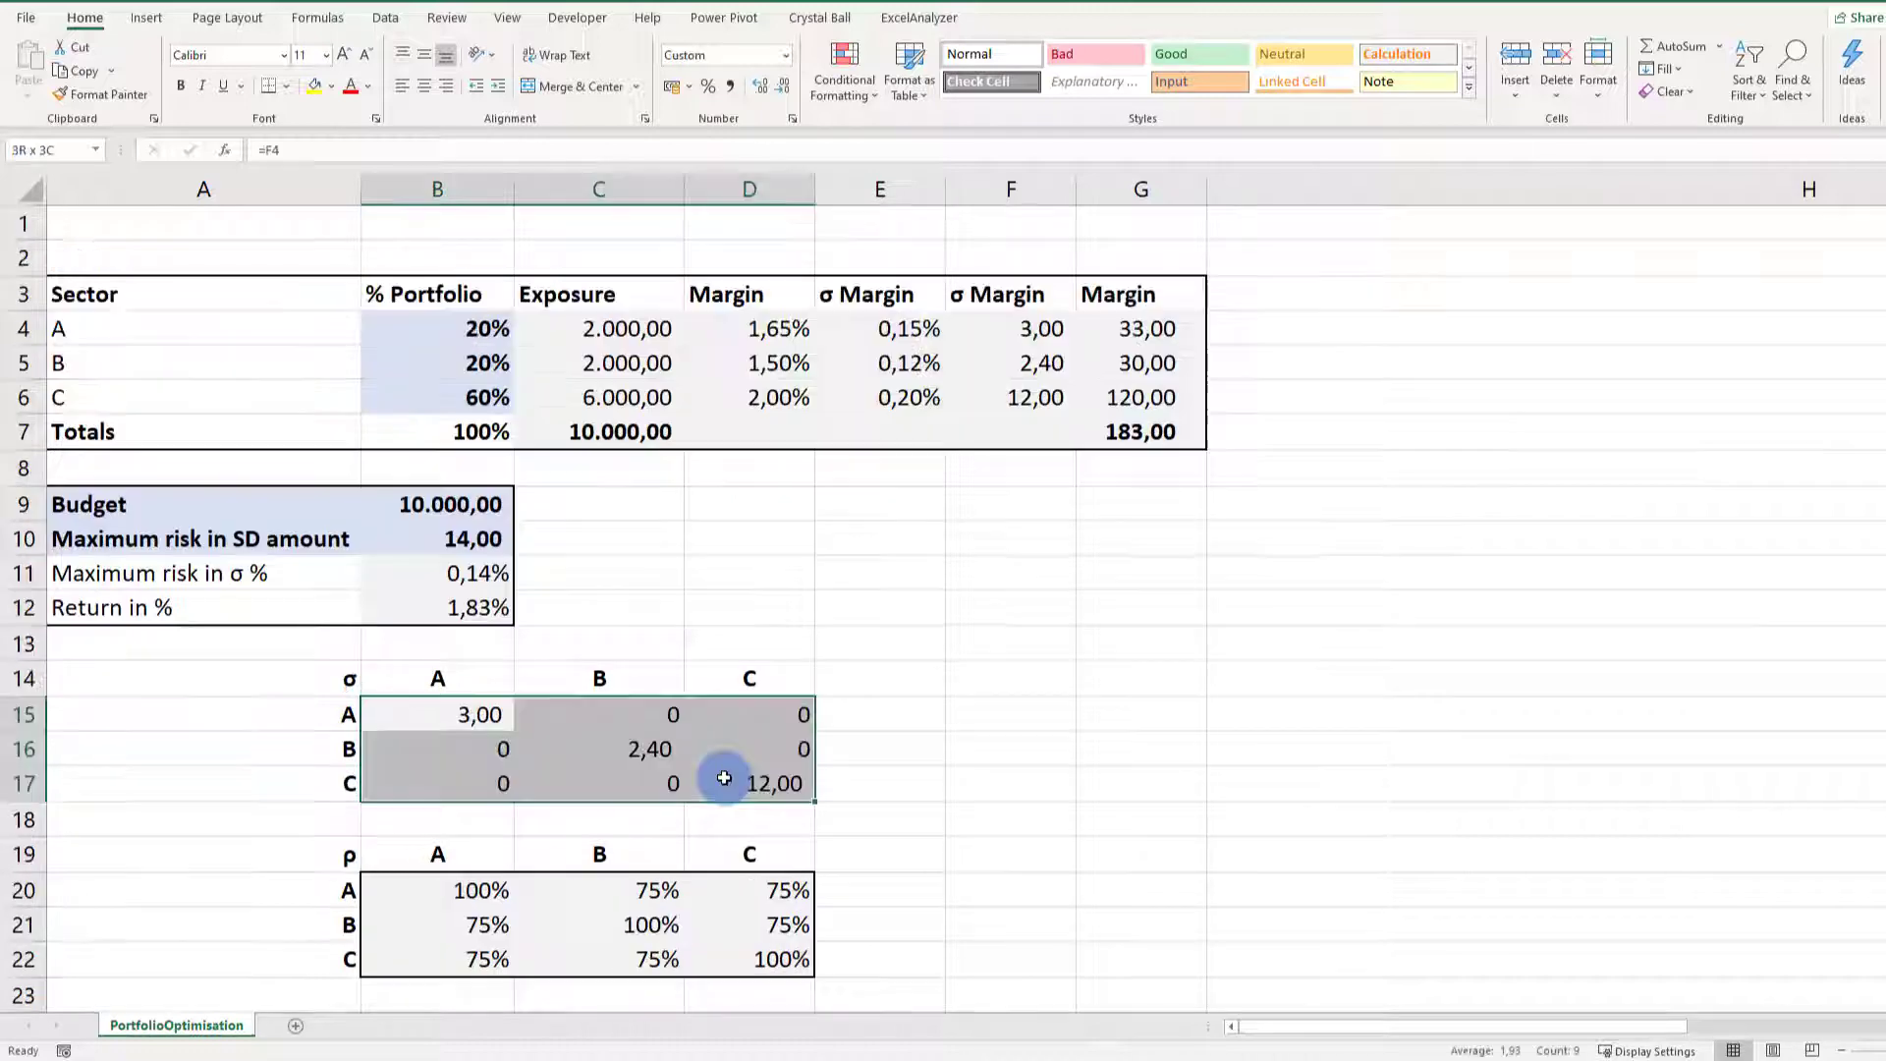
Review the MMULT σ*ρ*σ matrix formula in B25
scroll(590, 687, "down", 2)
mouse_move(393, 892)
left_mouse_down()
mouse_move(624, 977)
mouse_move(718, 951)
left_mouse_up()
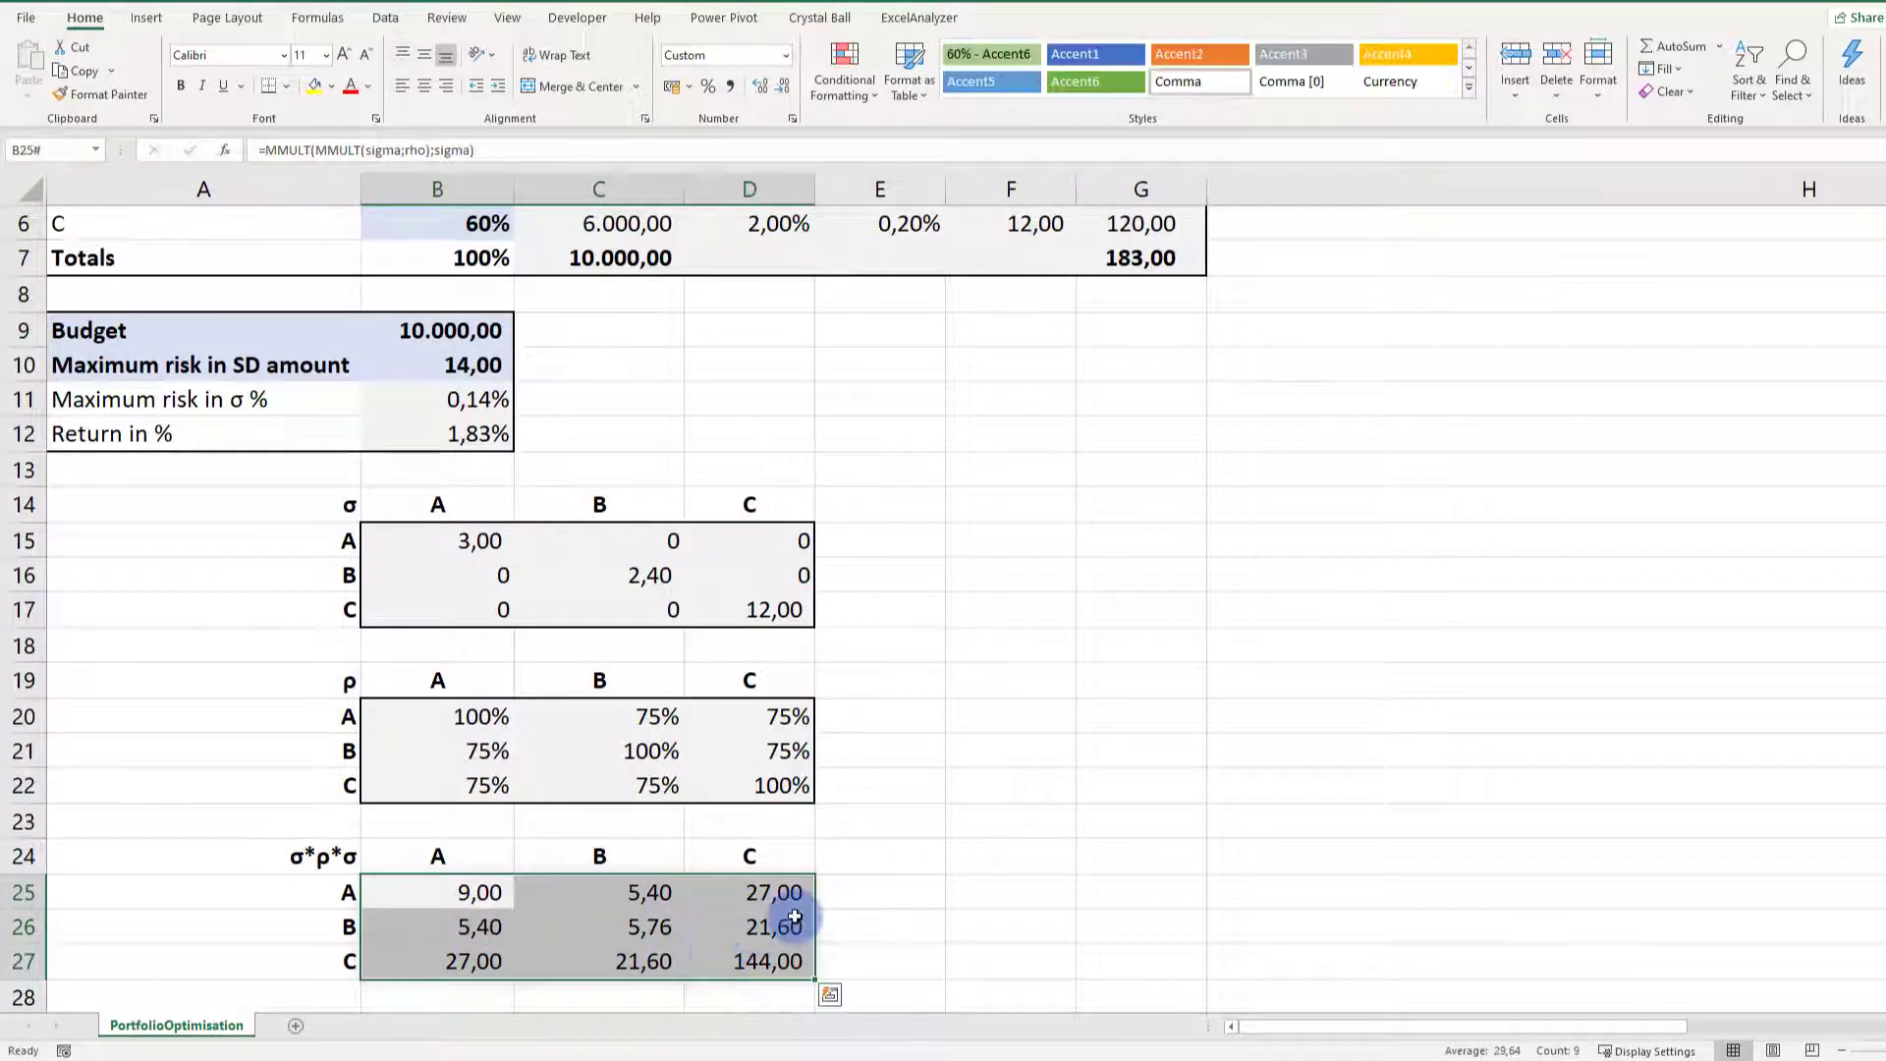
scroll(1002, 843, "down", 3)
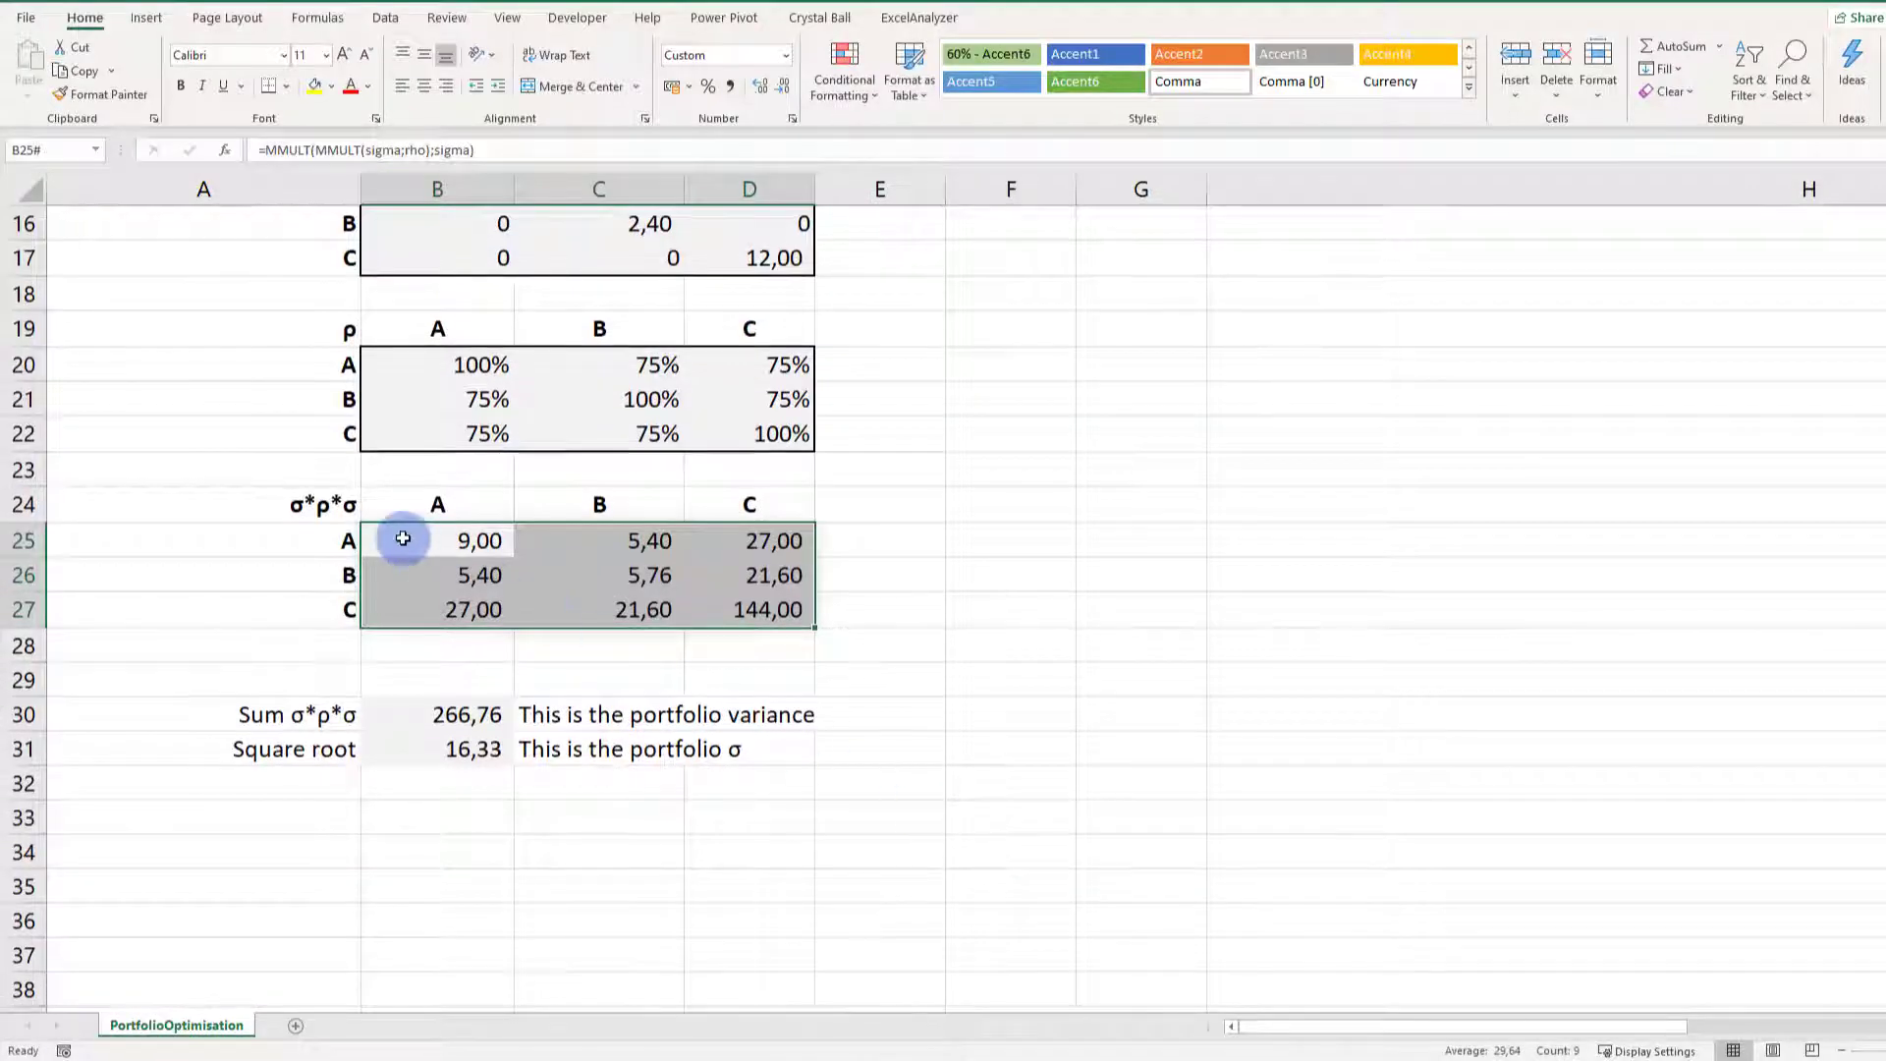
left_click(412, 540)
key("F2")
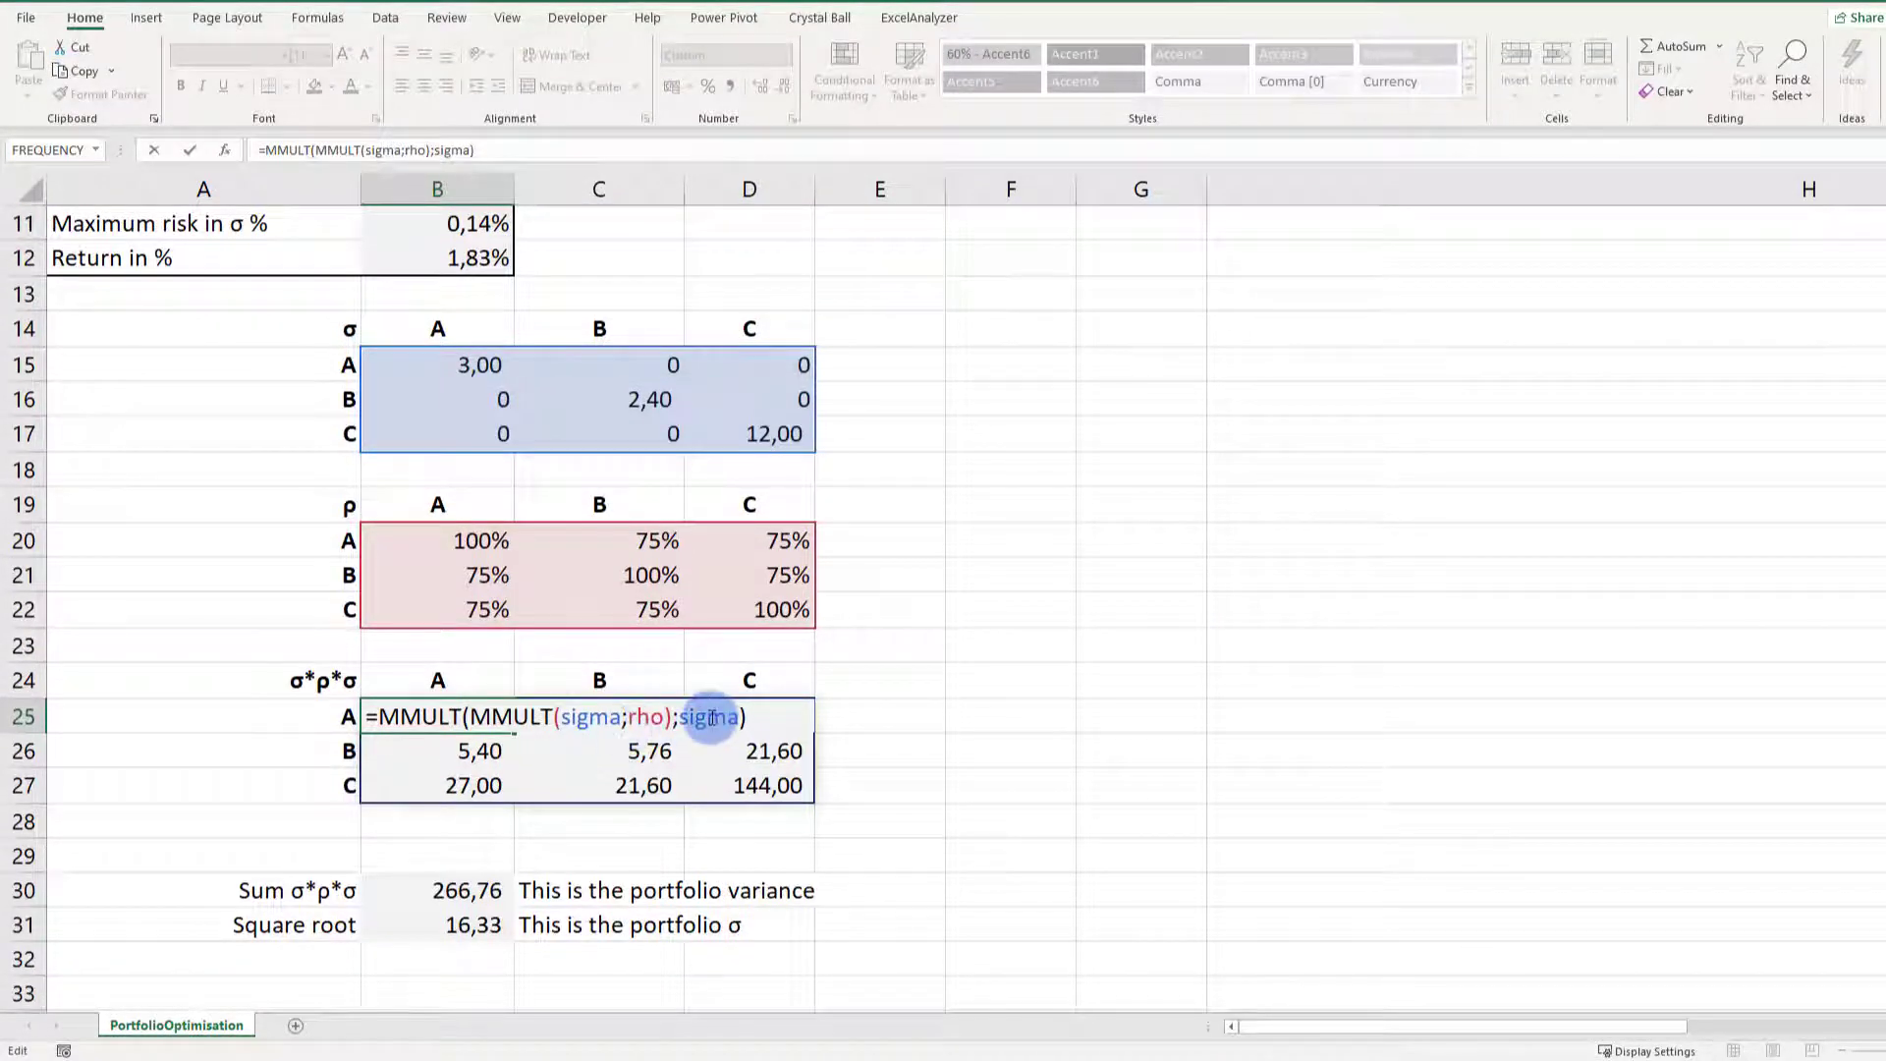
left_click(934, 720)
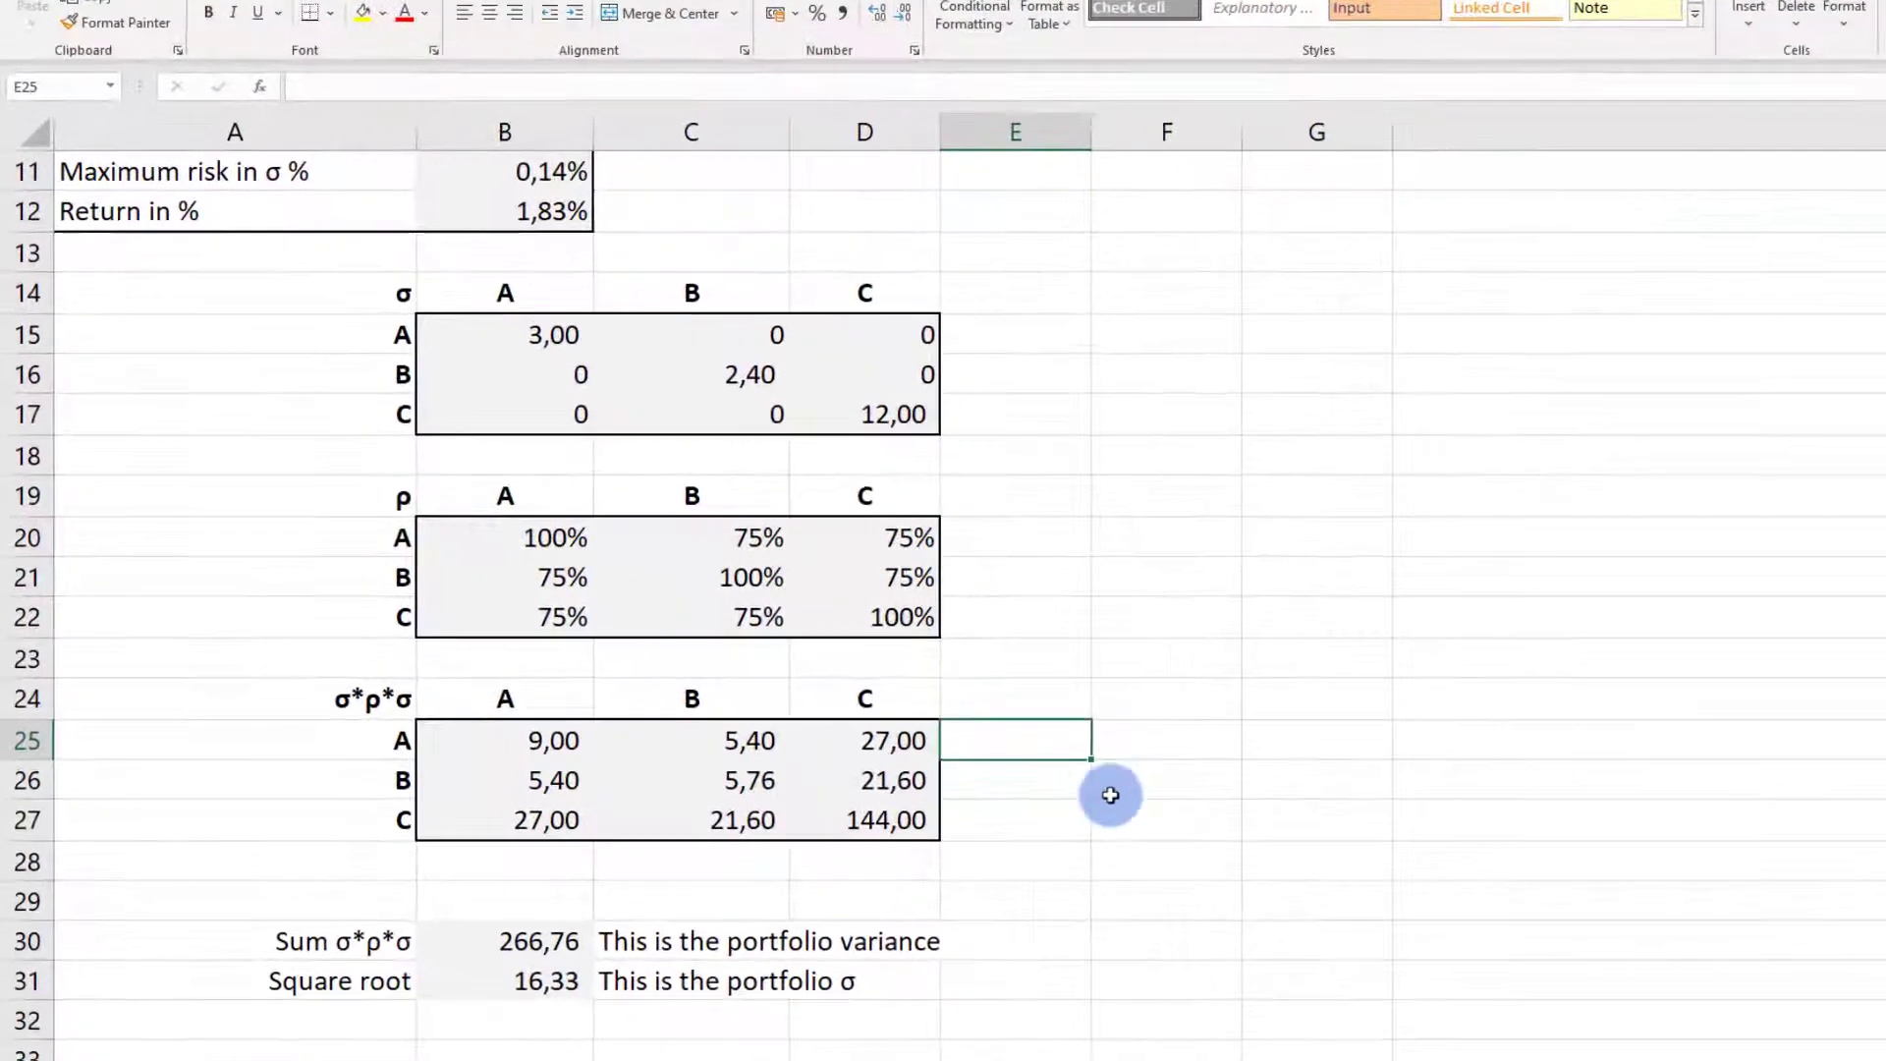
left_click(1011, 821)
Confirm the B30 variance of 266,76 and set B31 to =SQRT(B30), giving σ 16,33
left_click(525, 951)
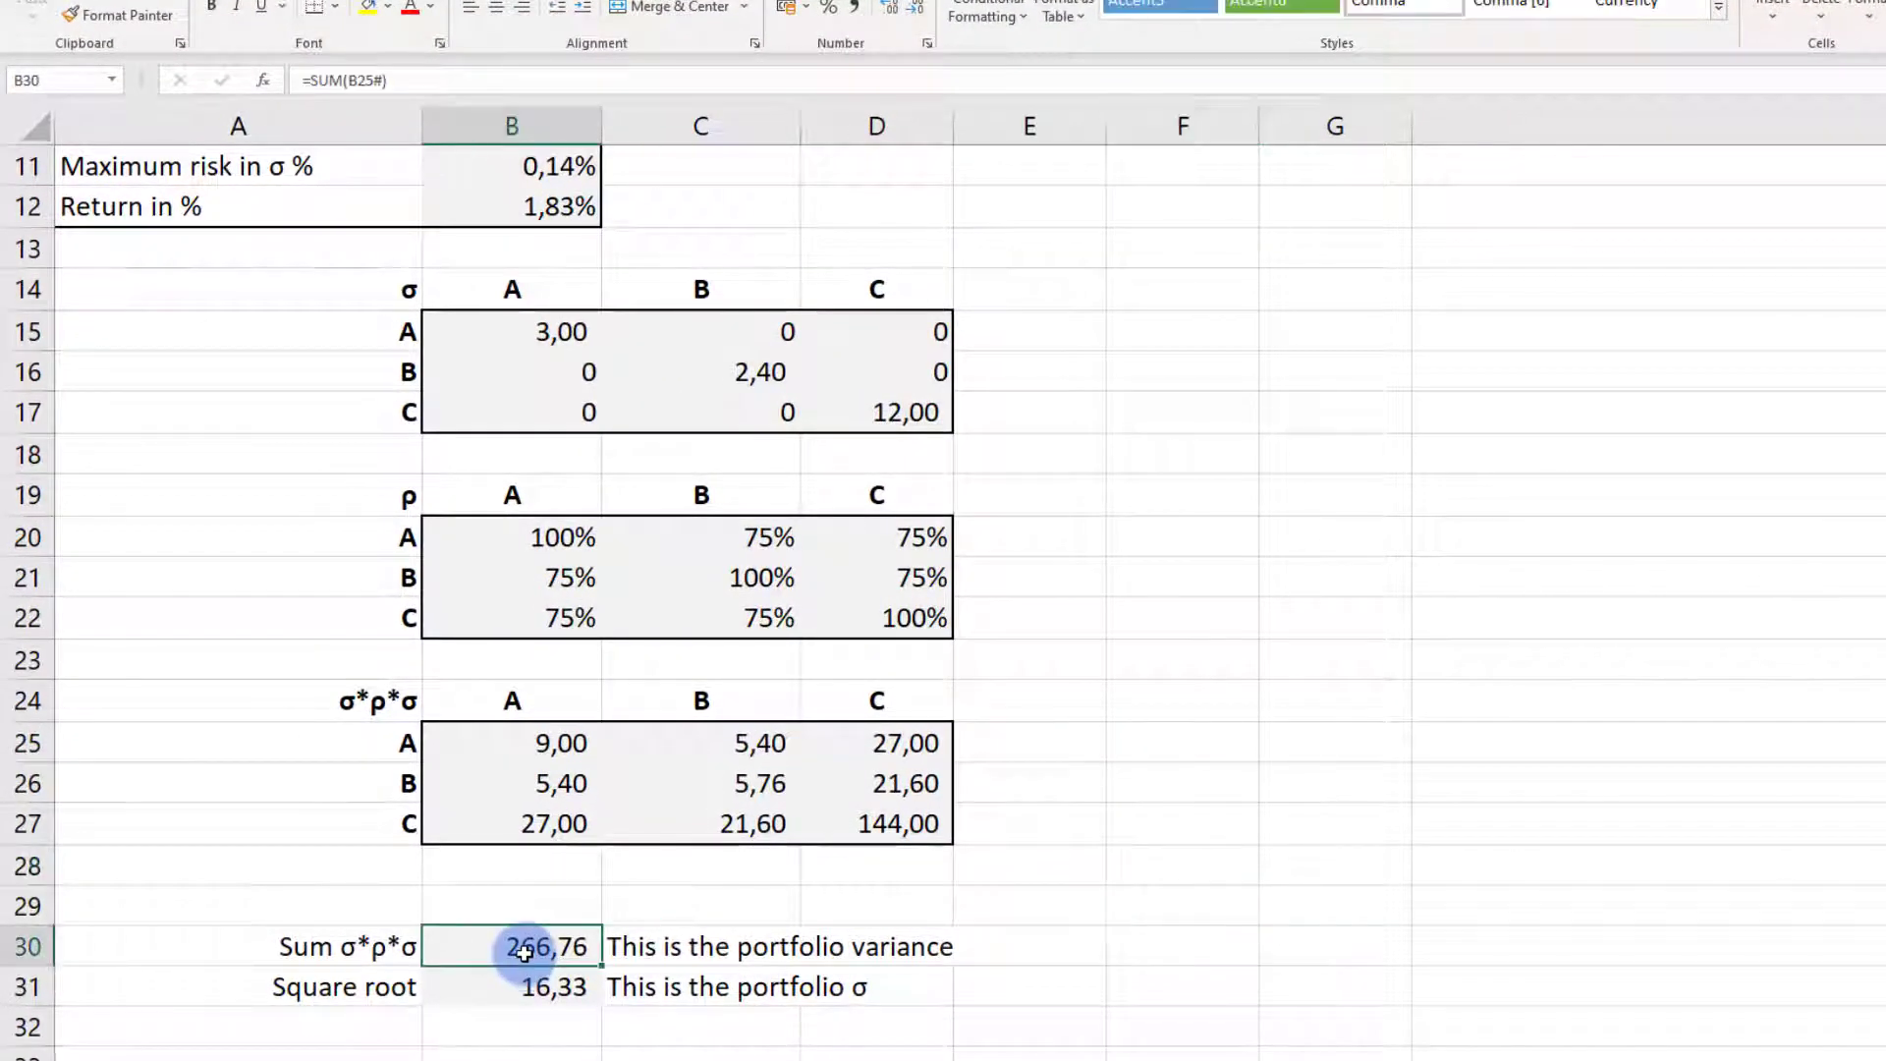
key("F2")
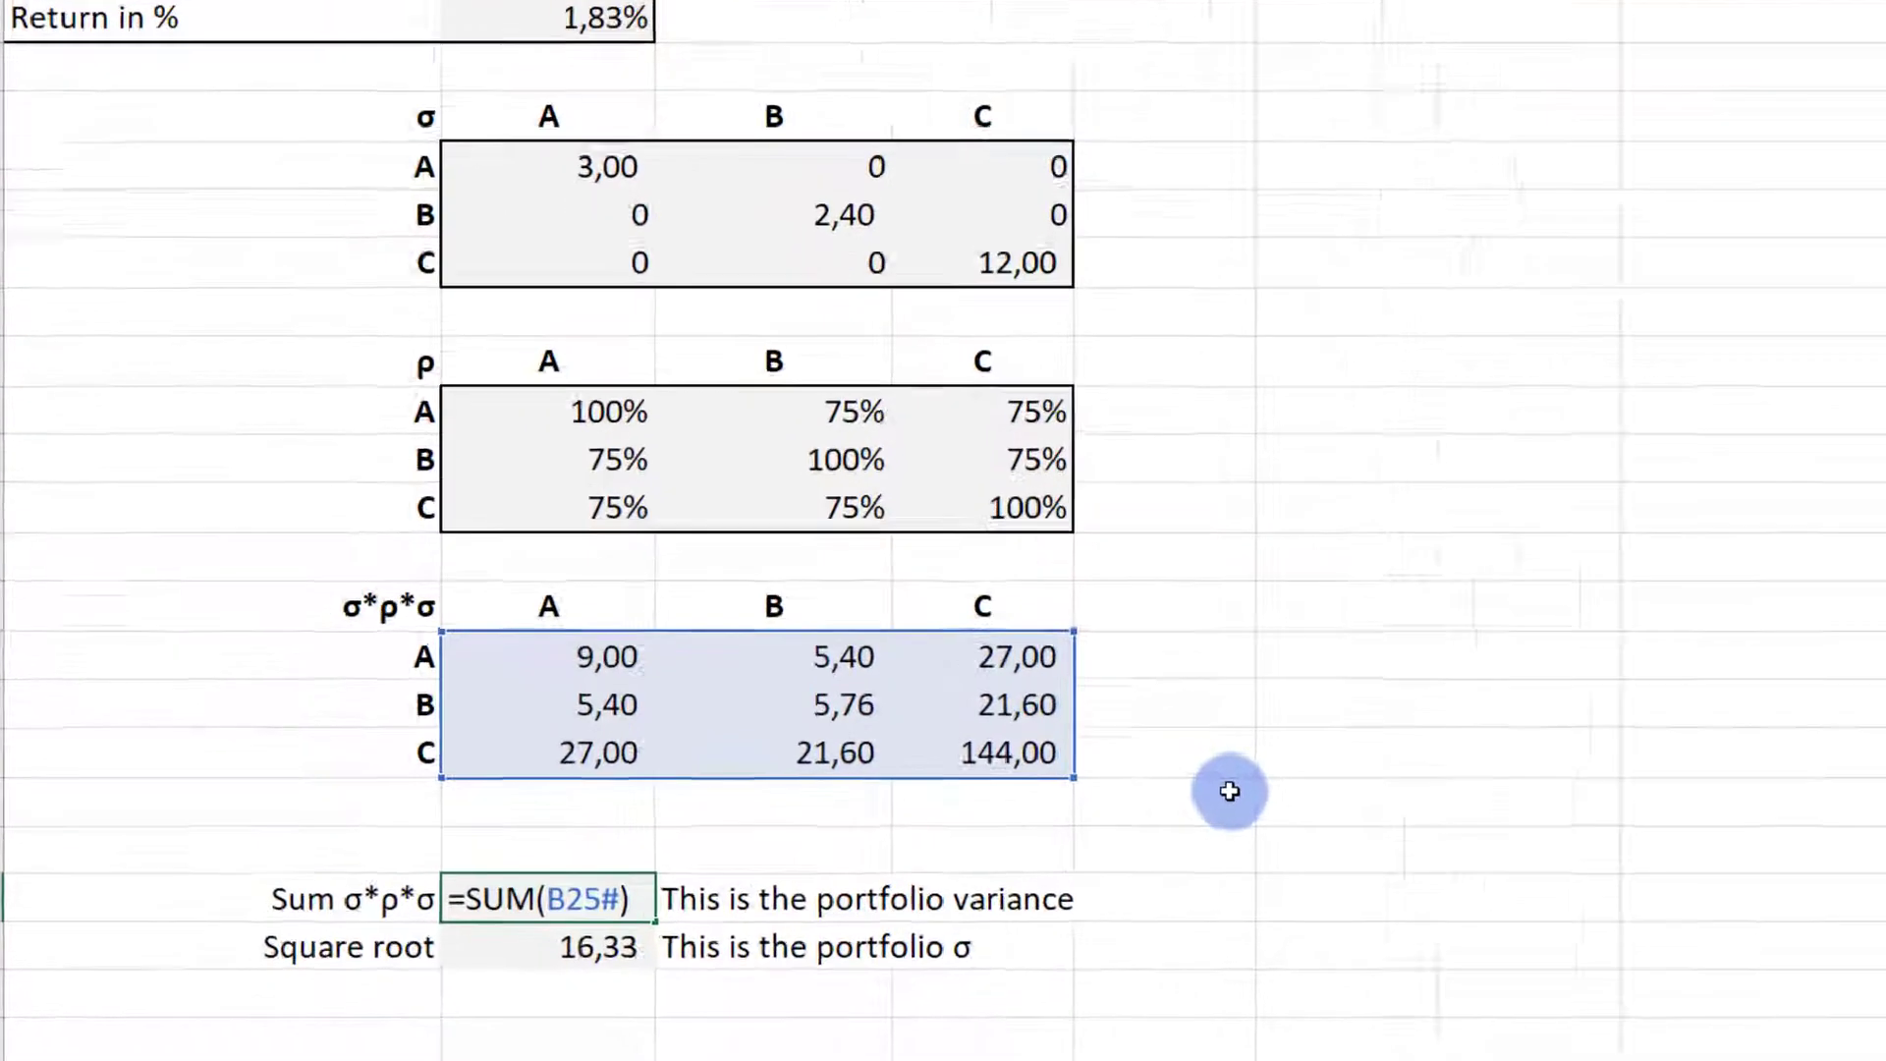
left_click(1532, 629)
left_click(688, 846)
key("F2")
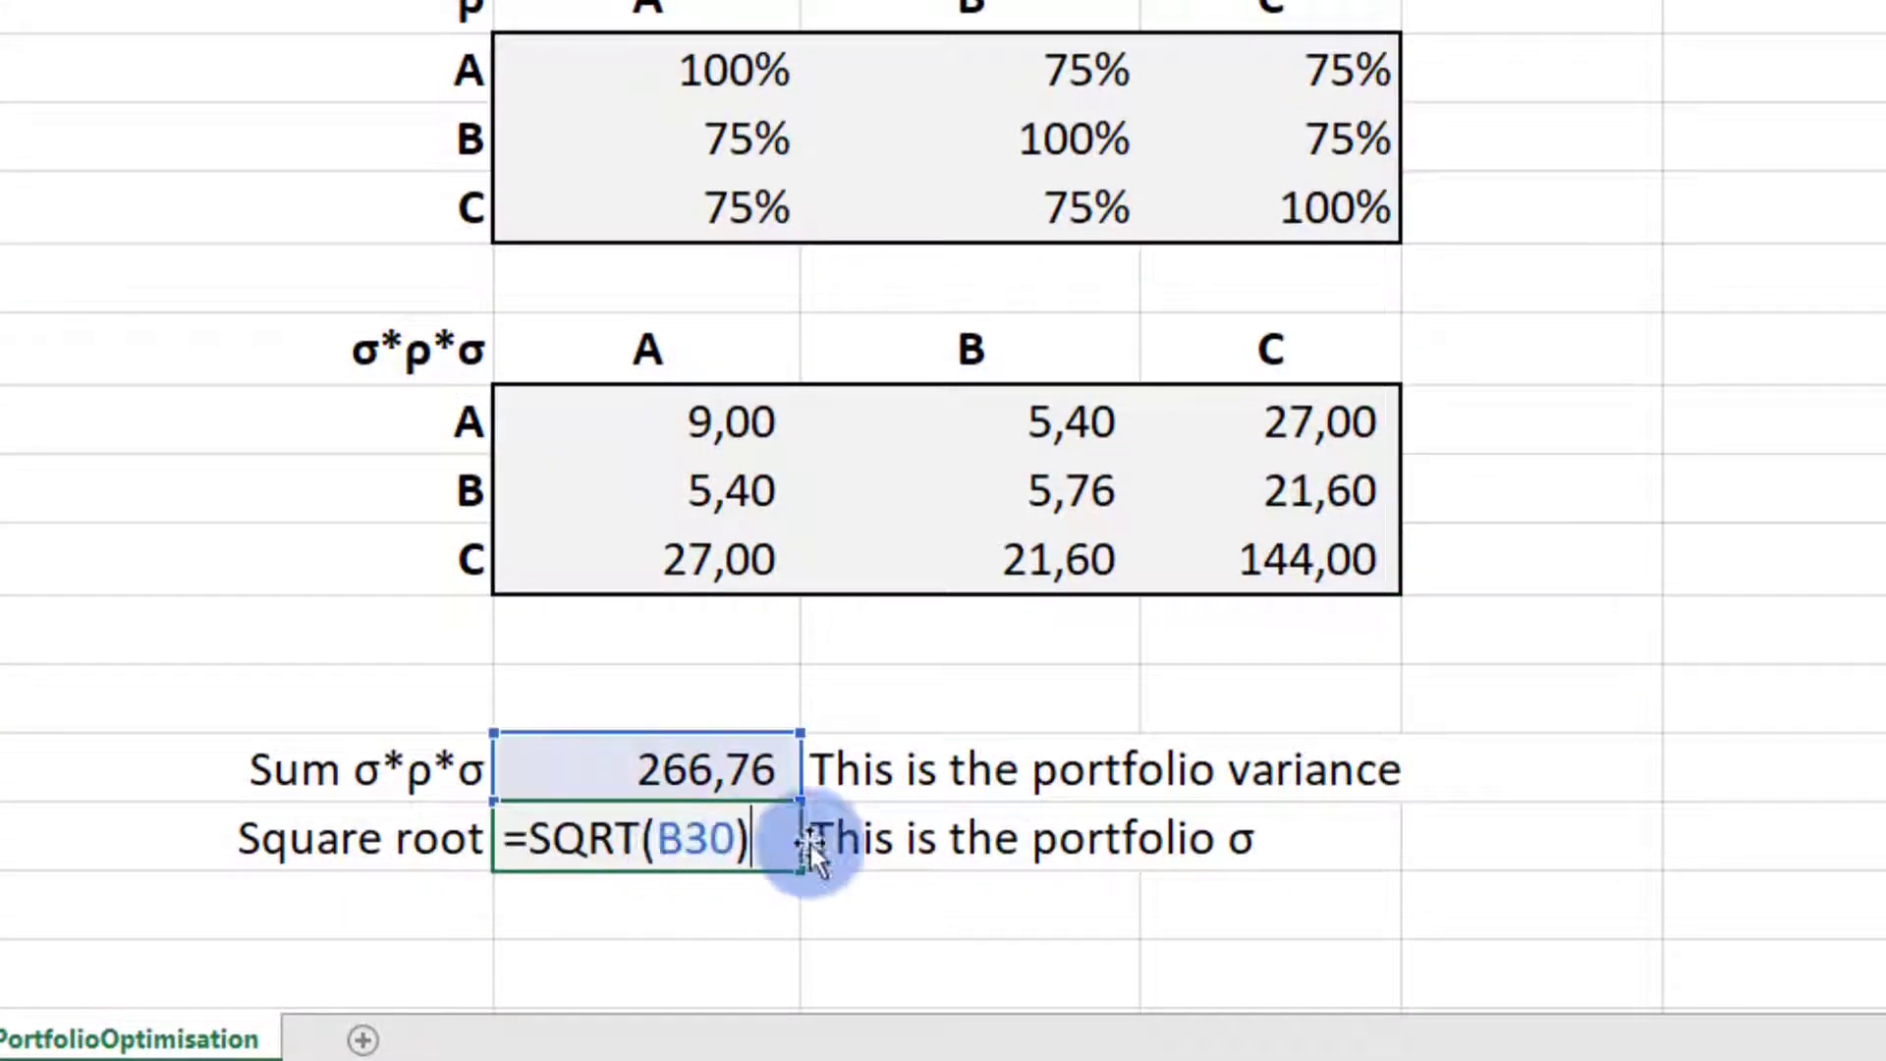
left_click(1566, 745)
left_click(1591, 678)
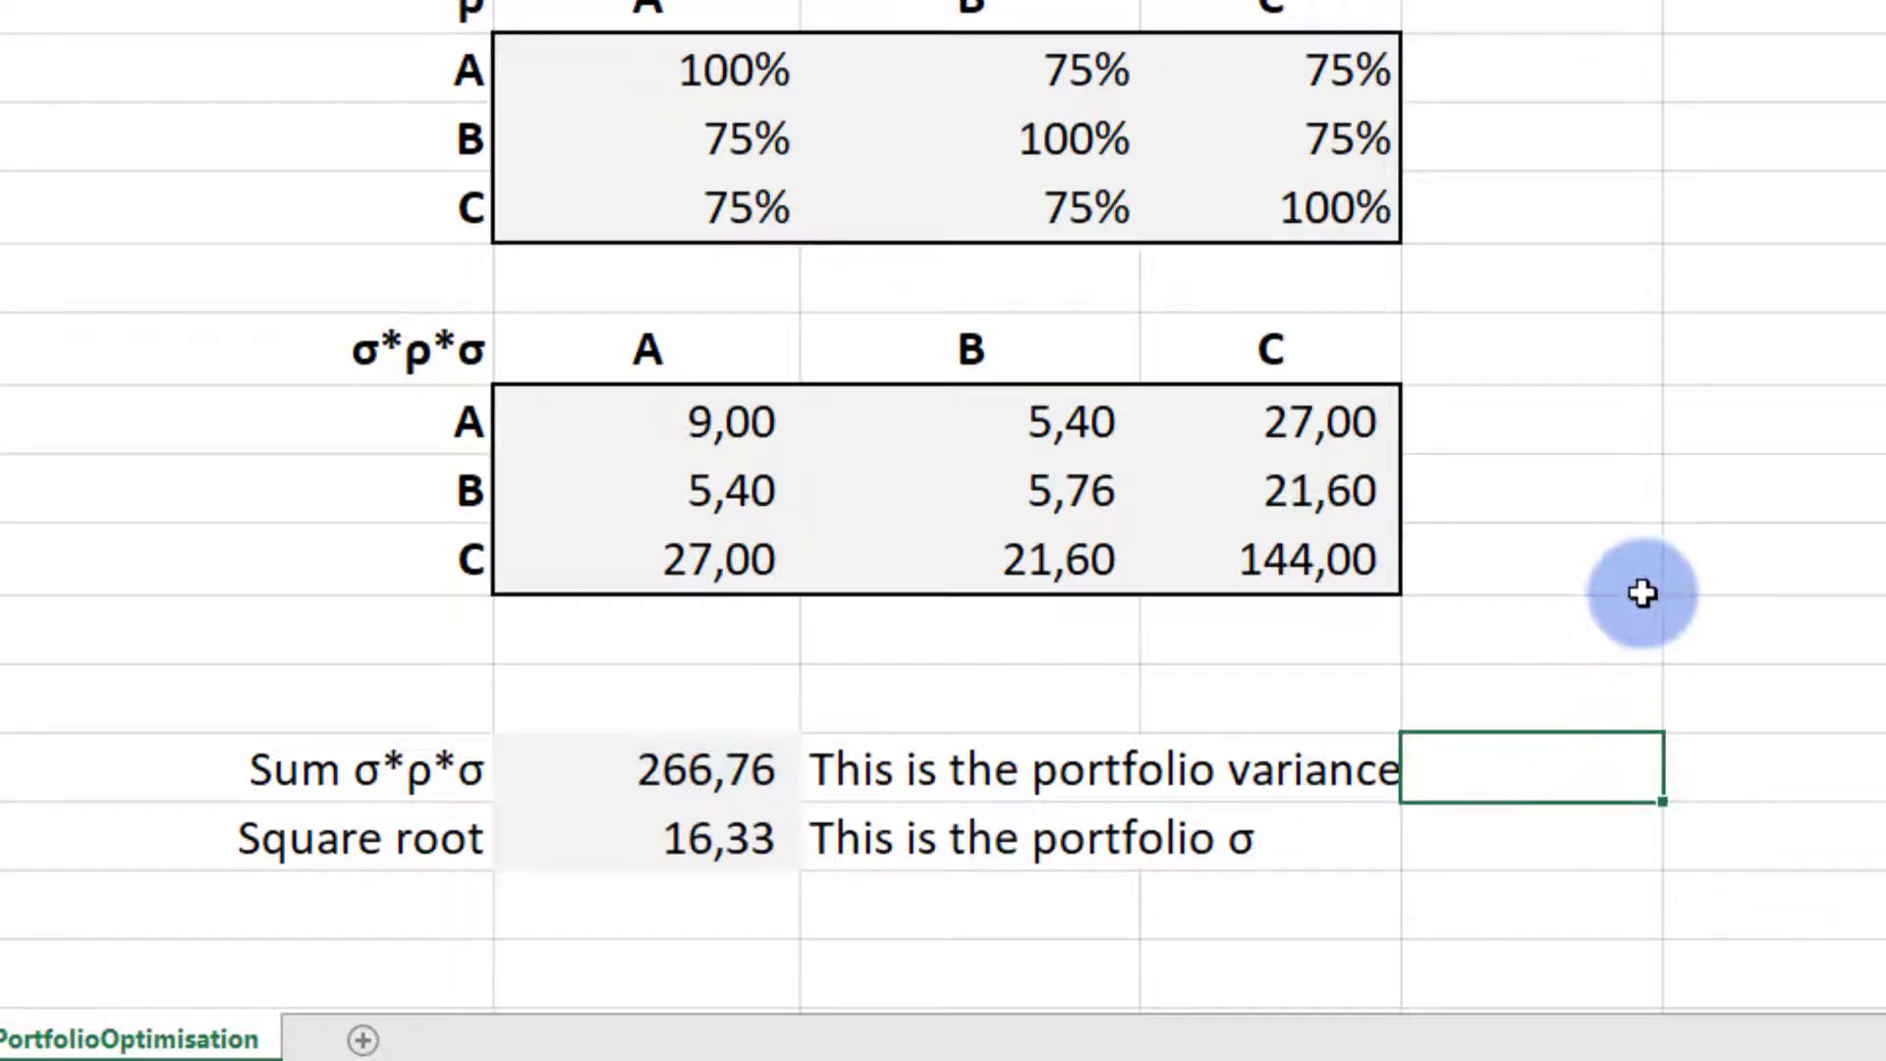
left_click(1643, 591)
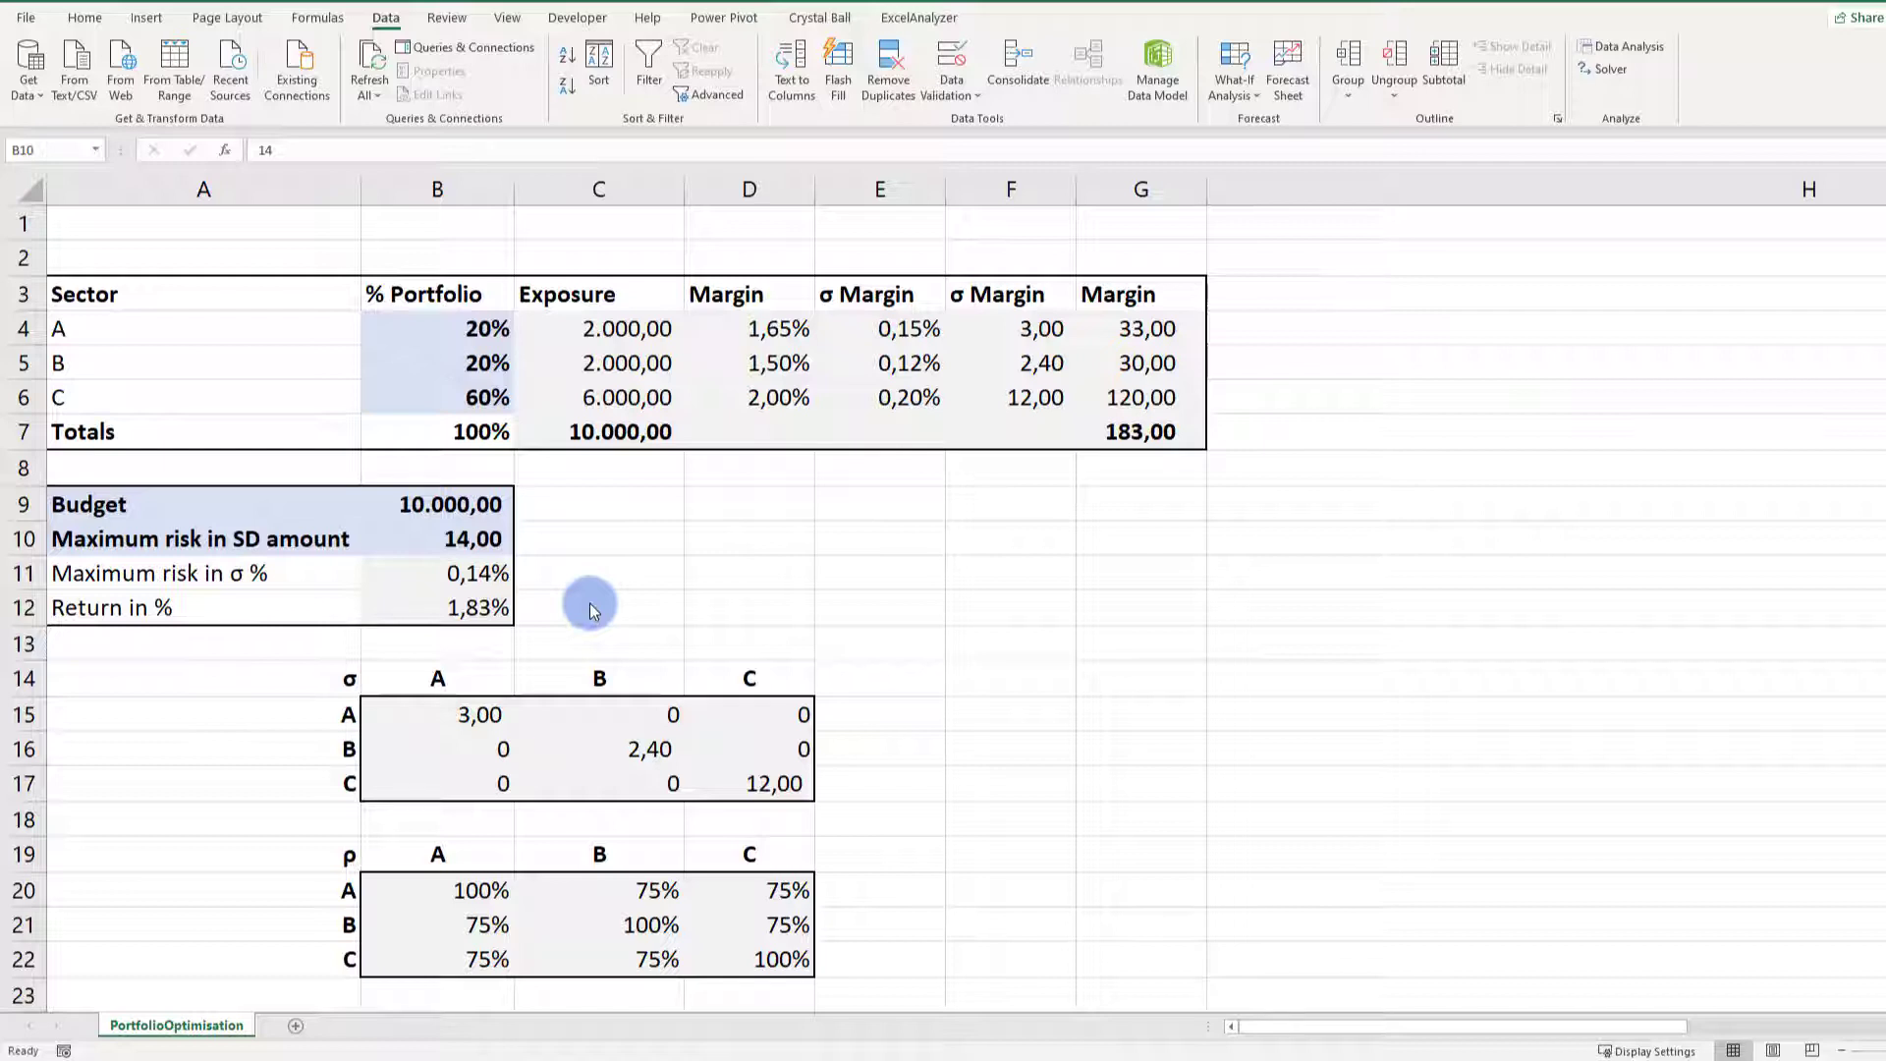
left_click(457, 535)
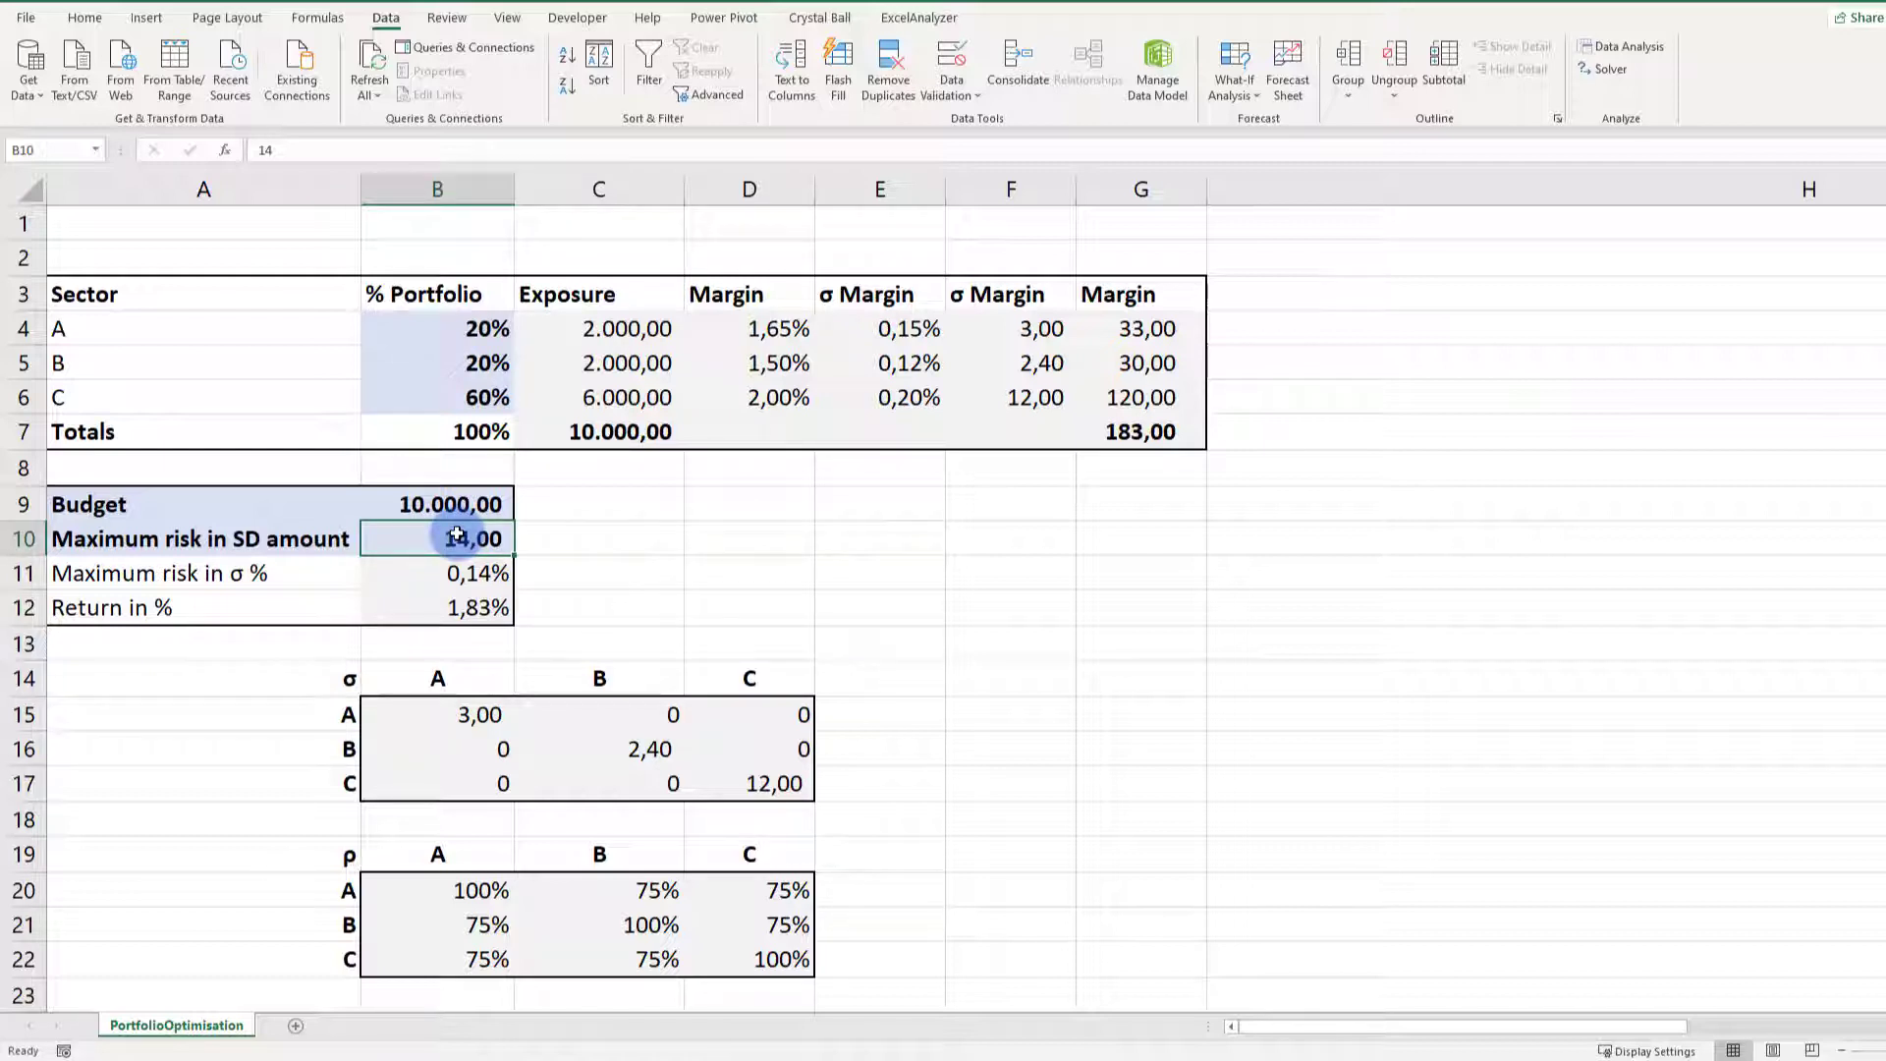
left_click(388, 17)
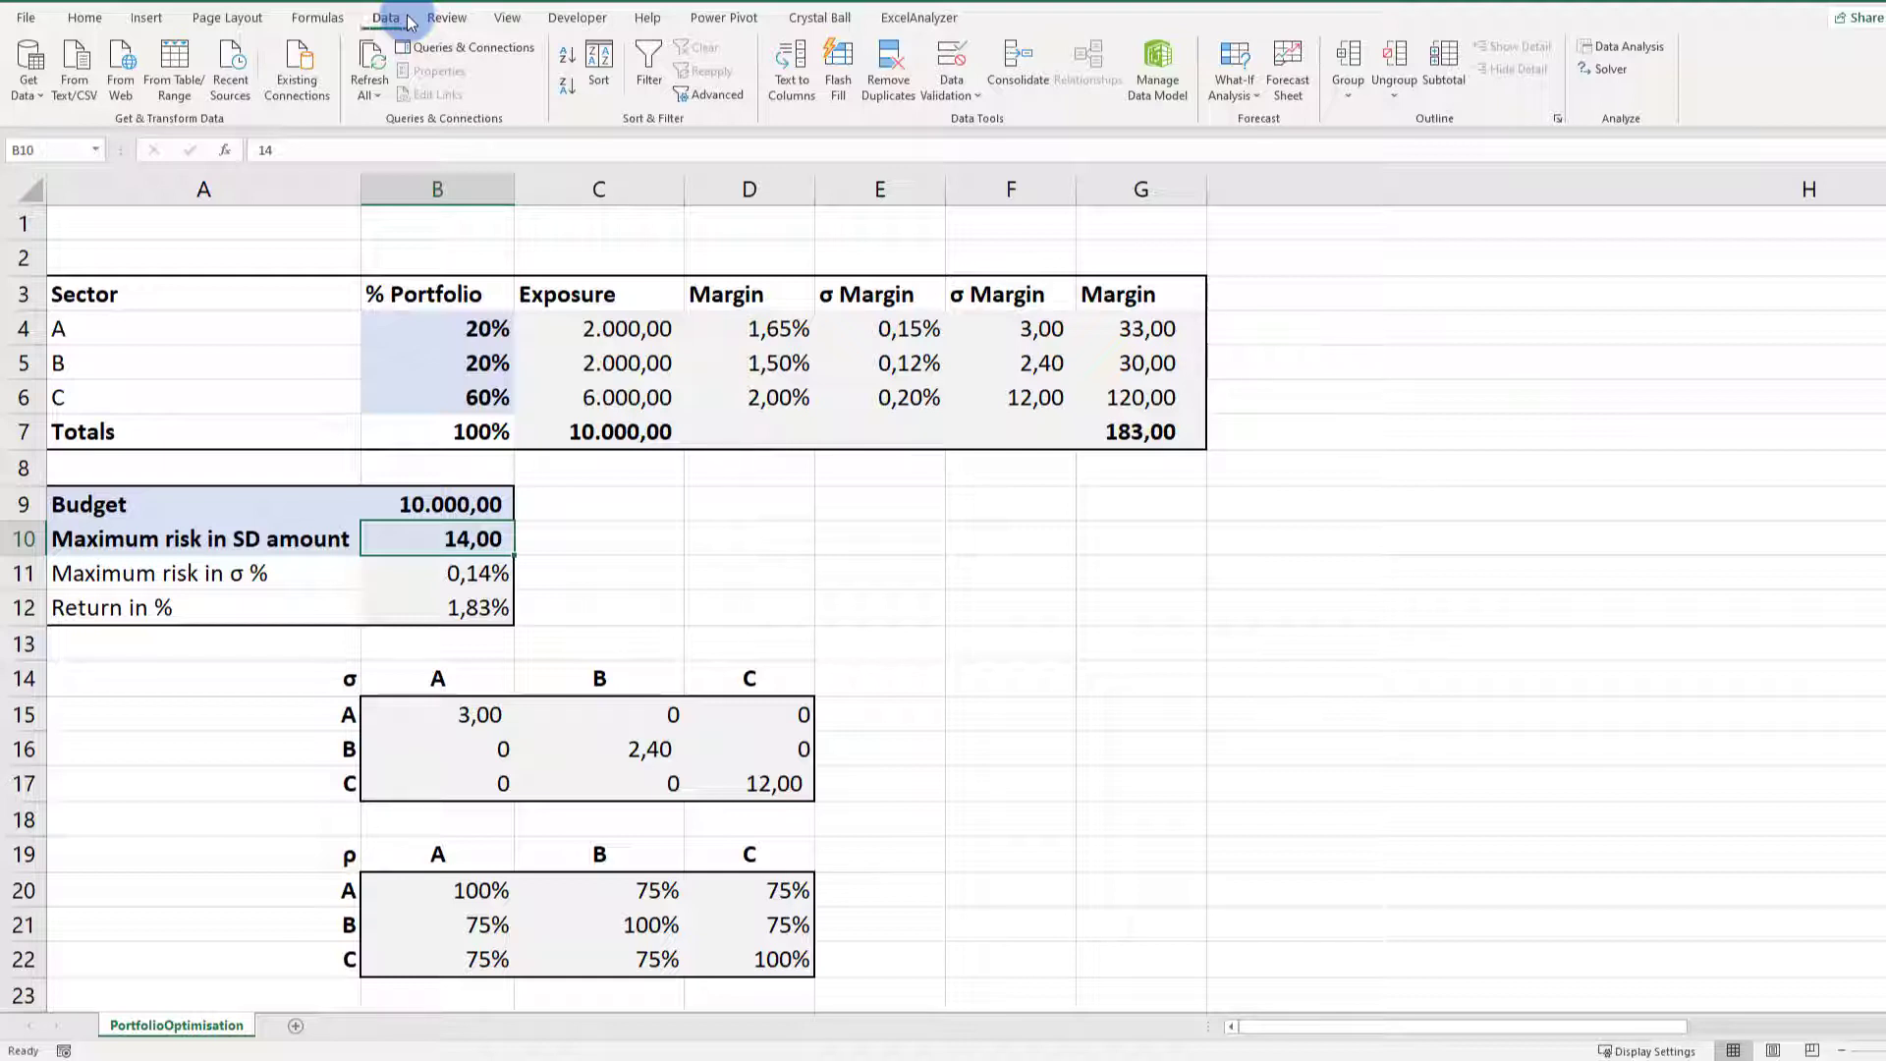
In Solver, set the objective to maximise G7, with variable cells B4:B6
left_click(1604, 71)
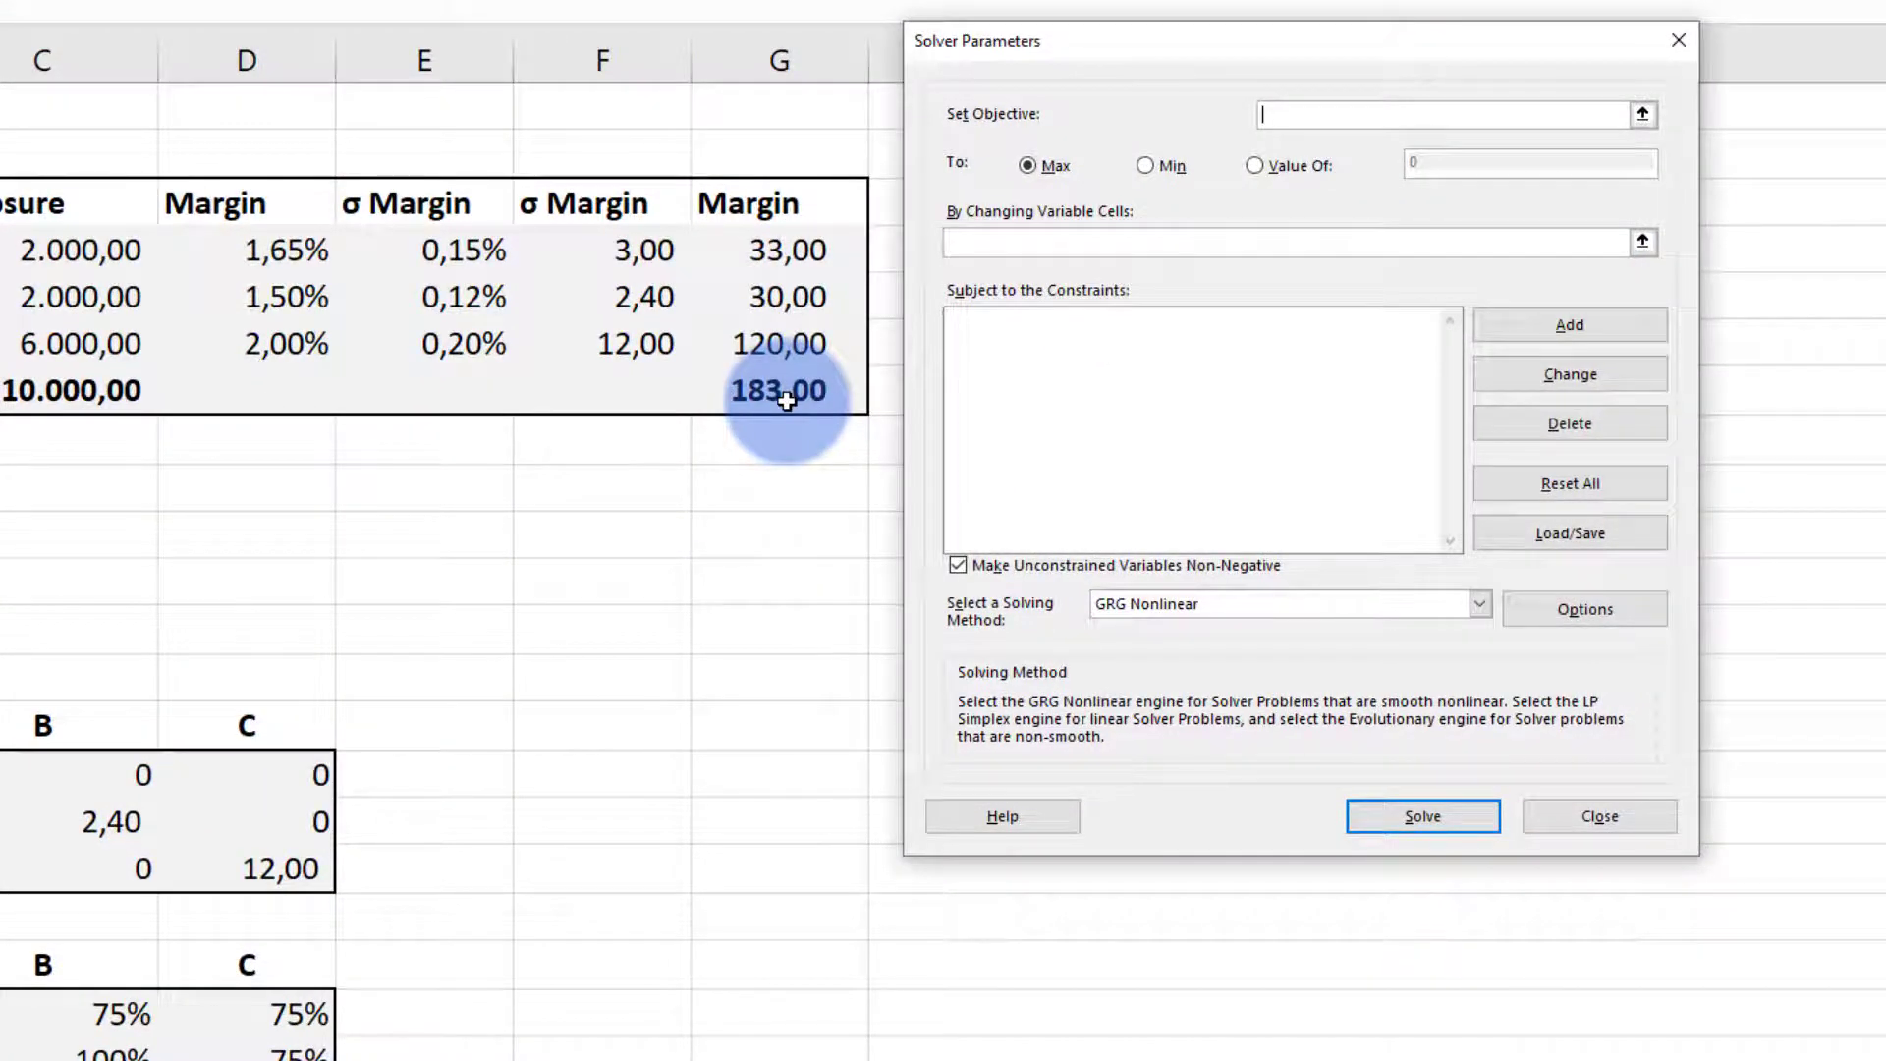
left_click(786, 400)
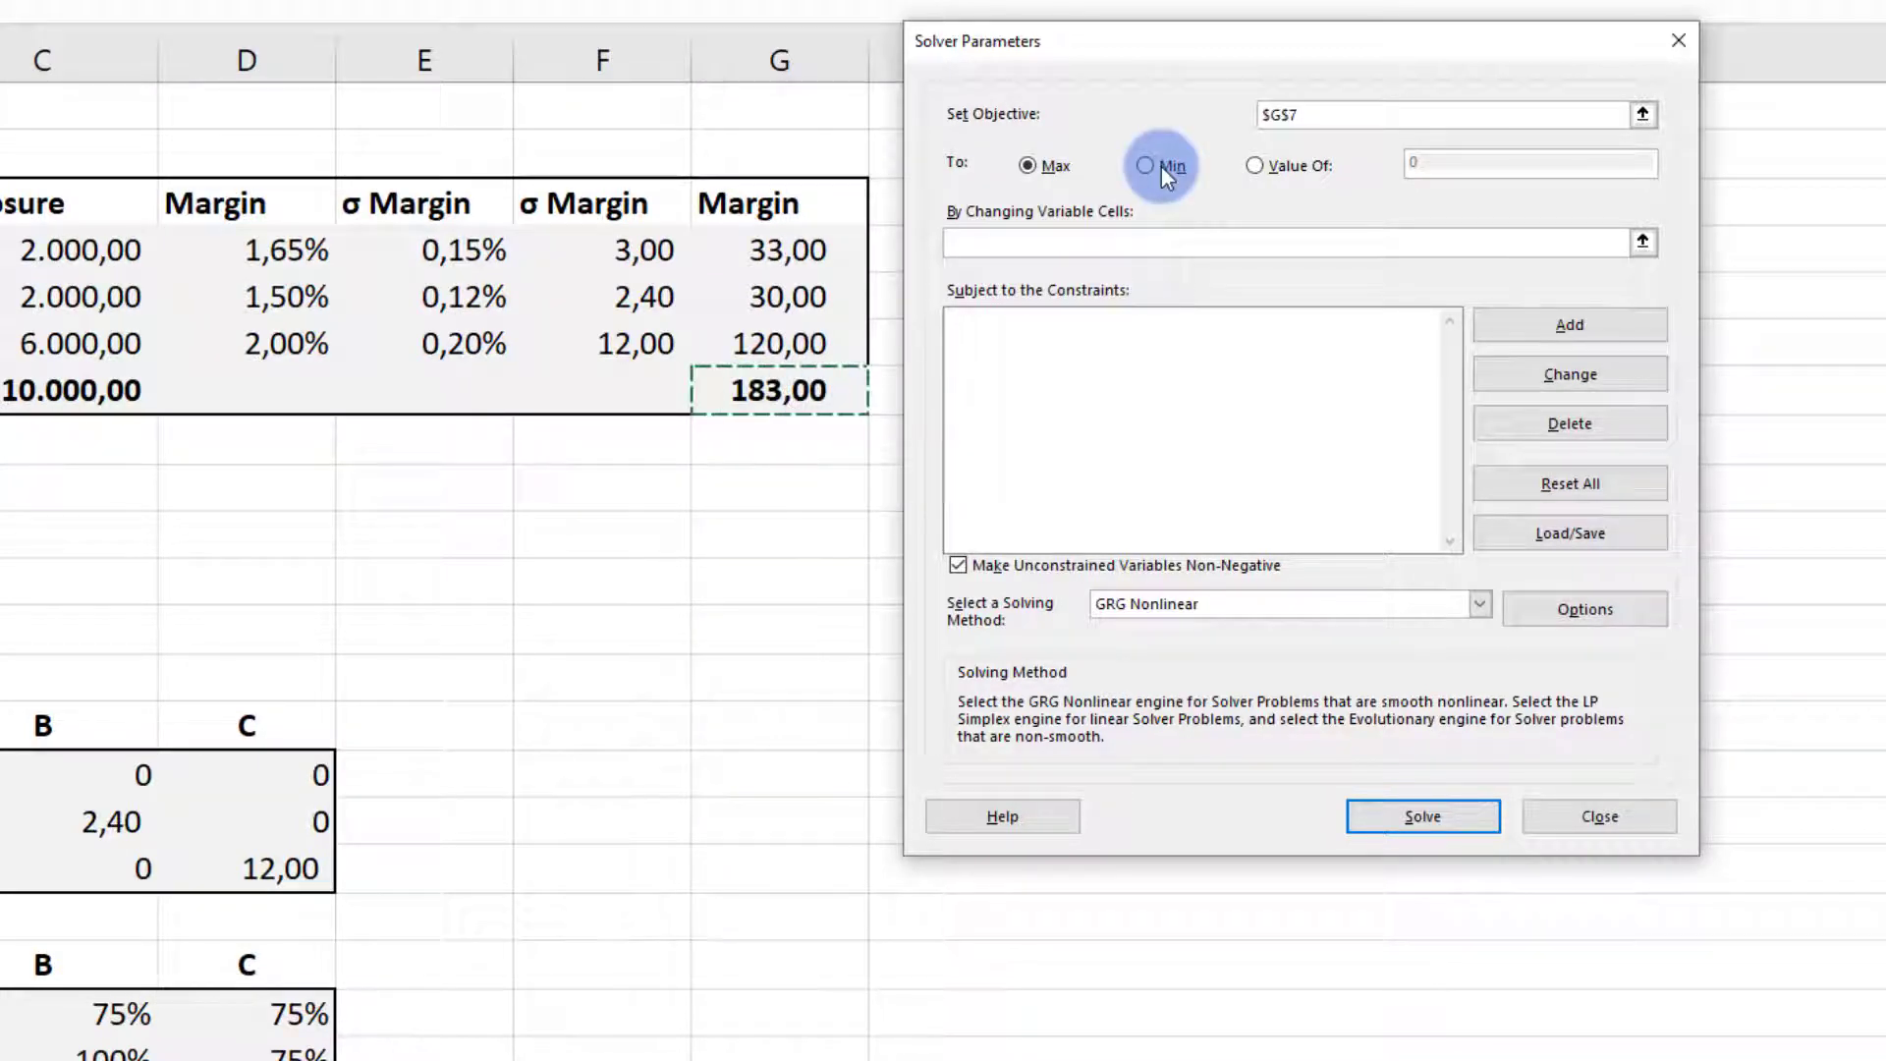
left_click(1176, 245)
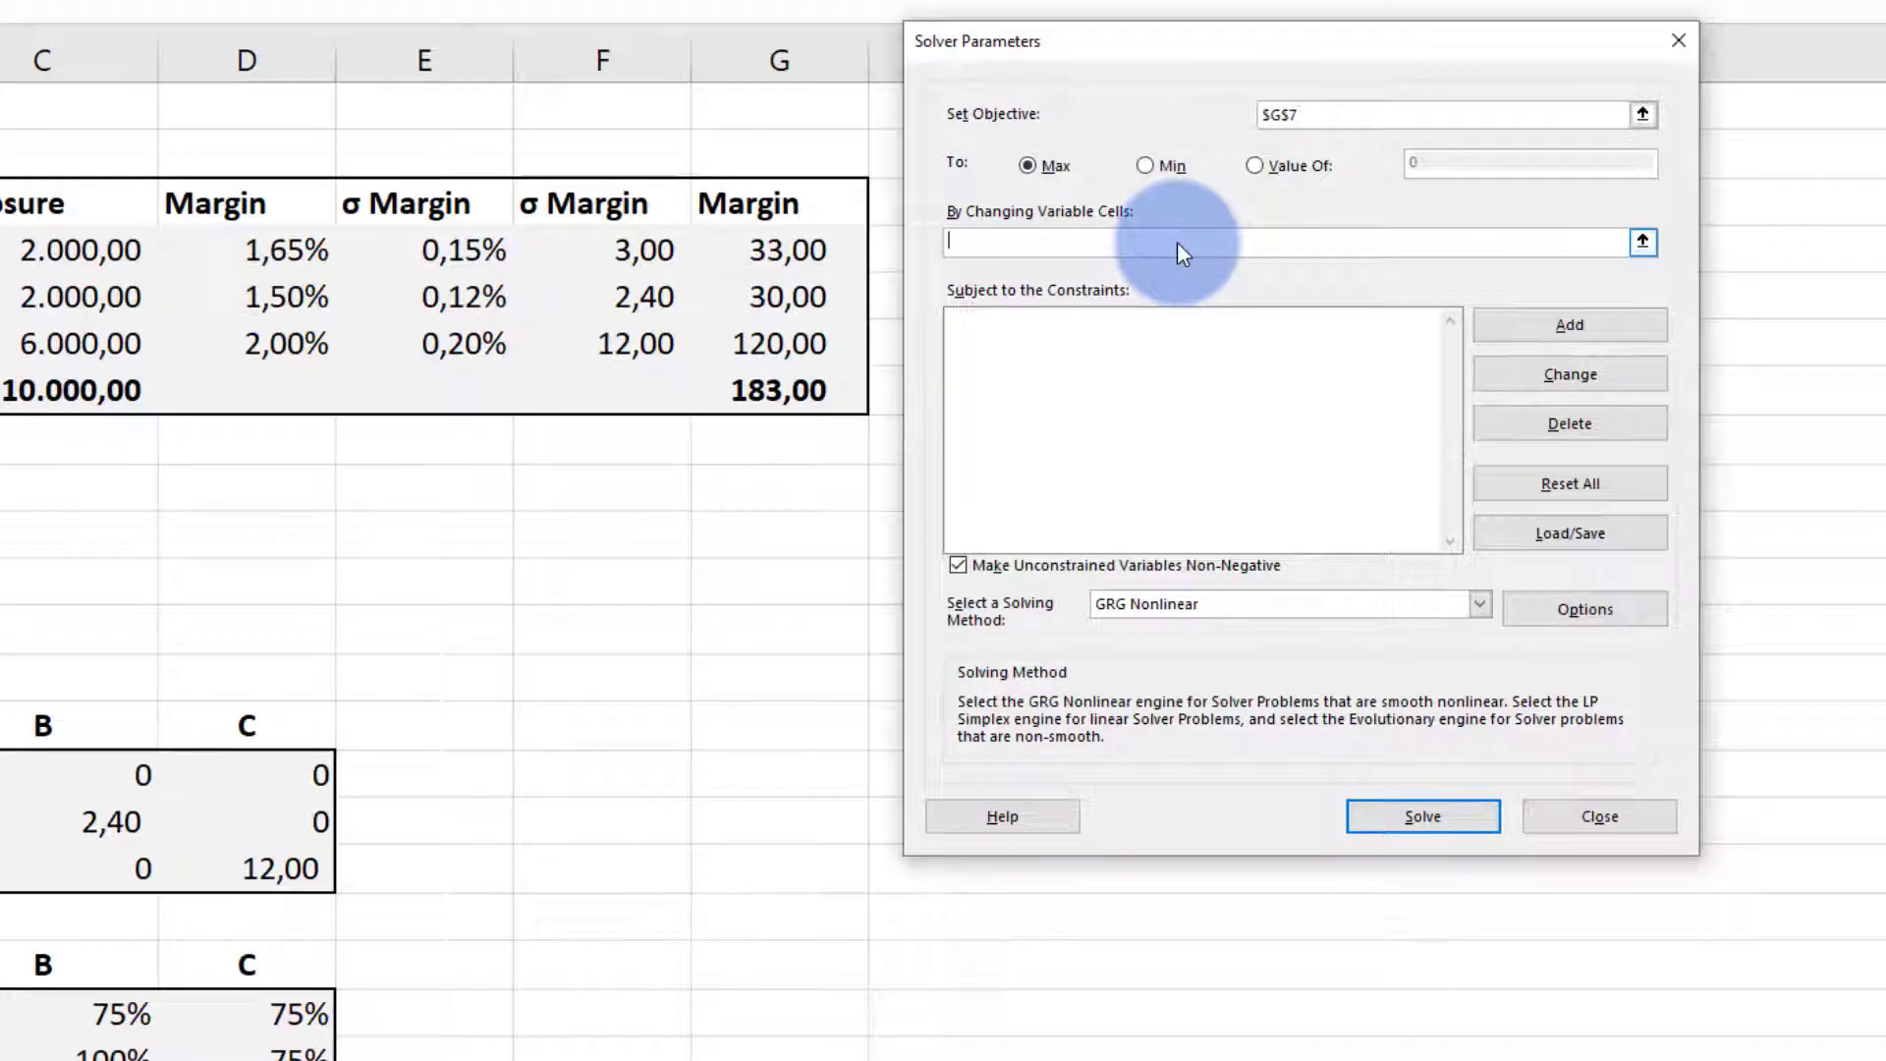
left_click(452, 324)
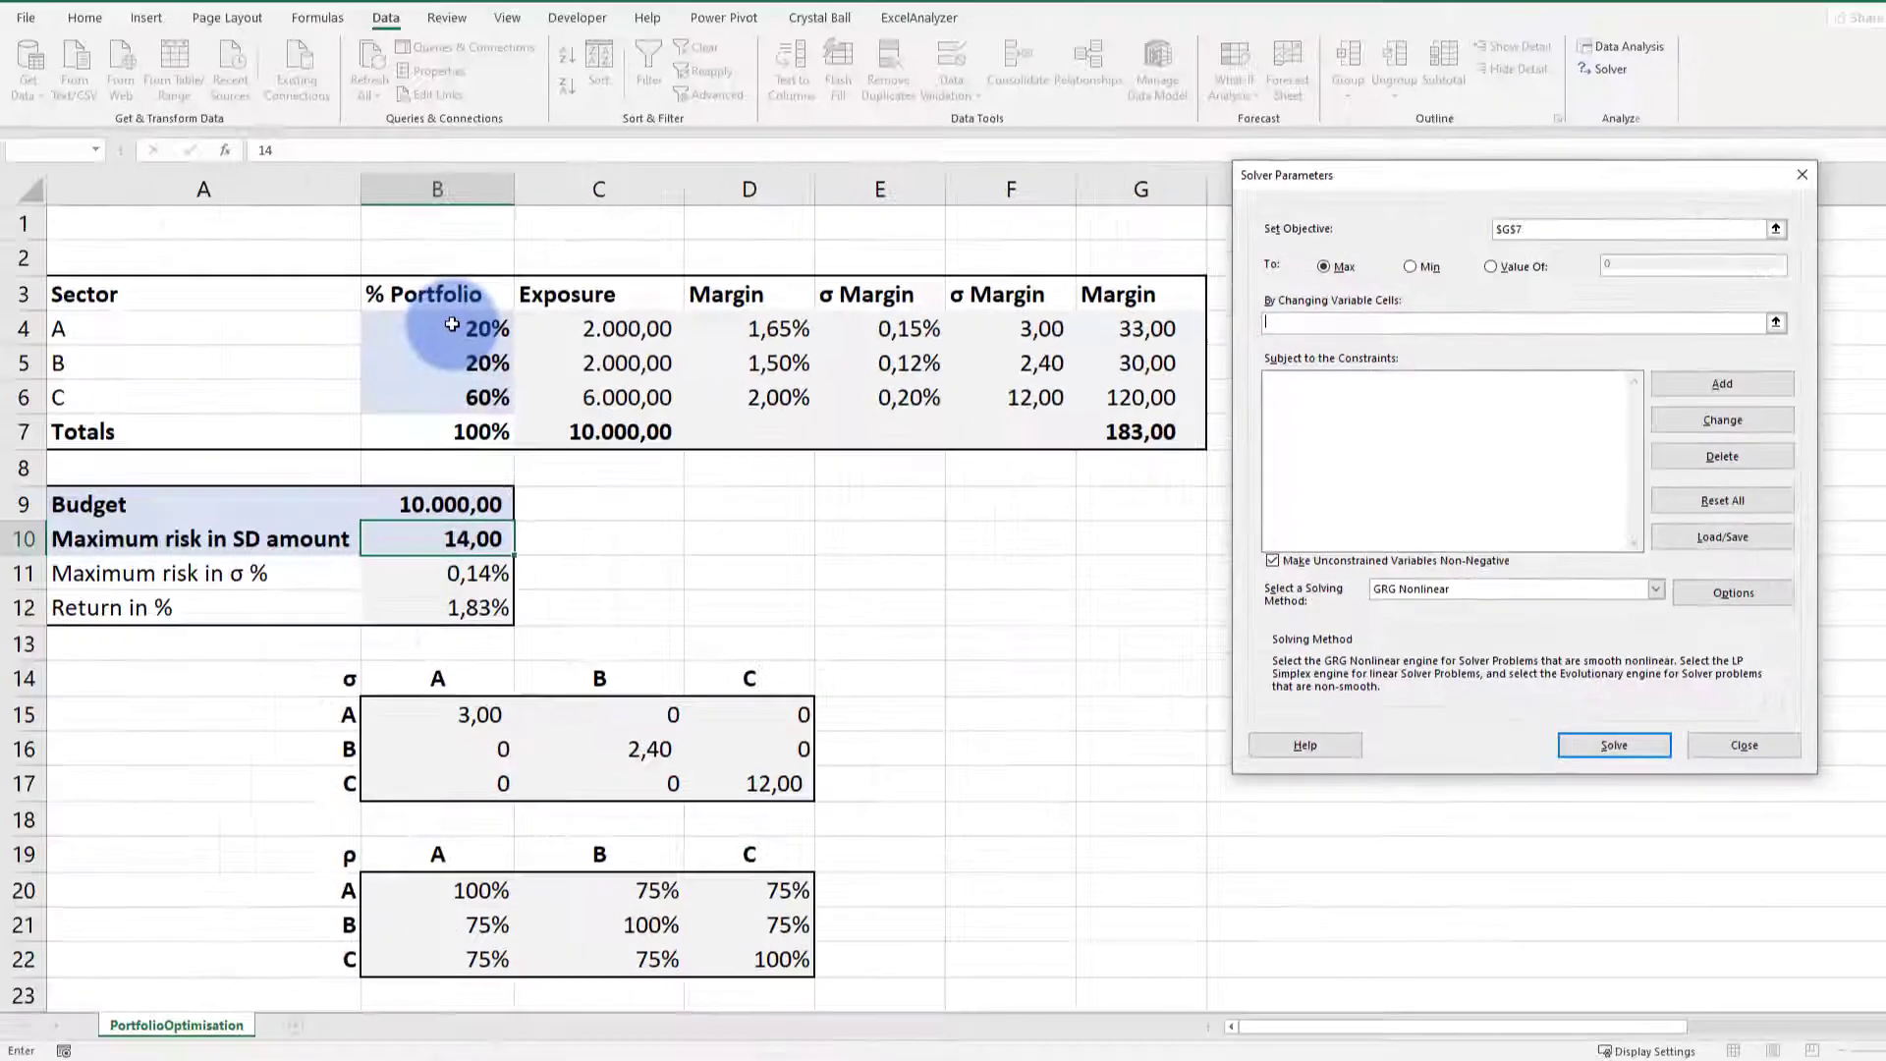
left_click_drag(452, 324, 539, 391)
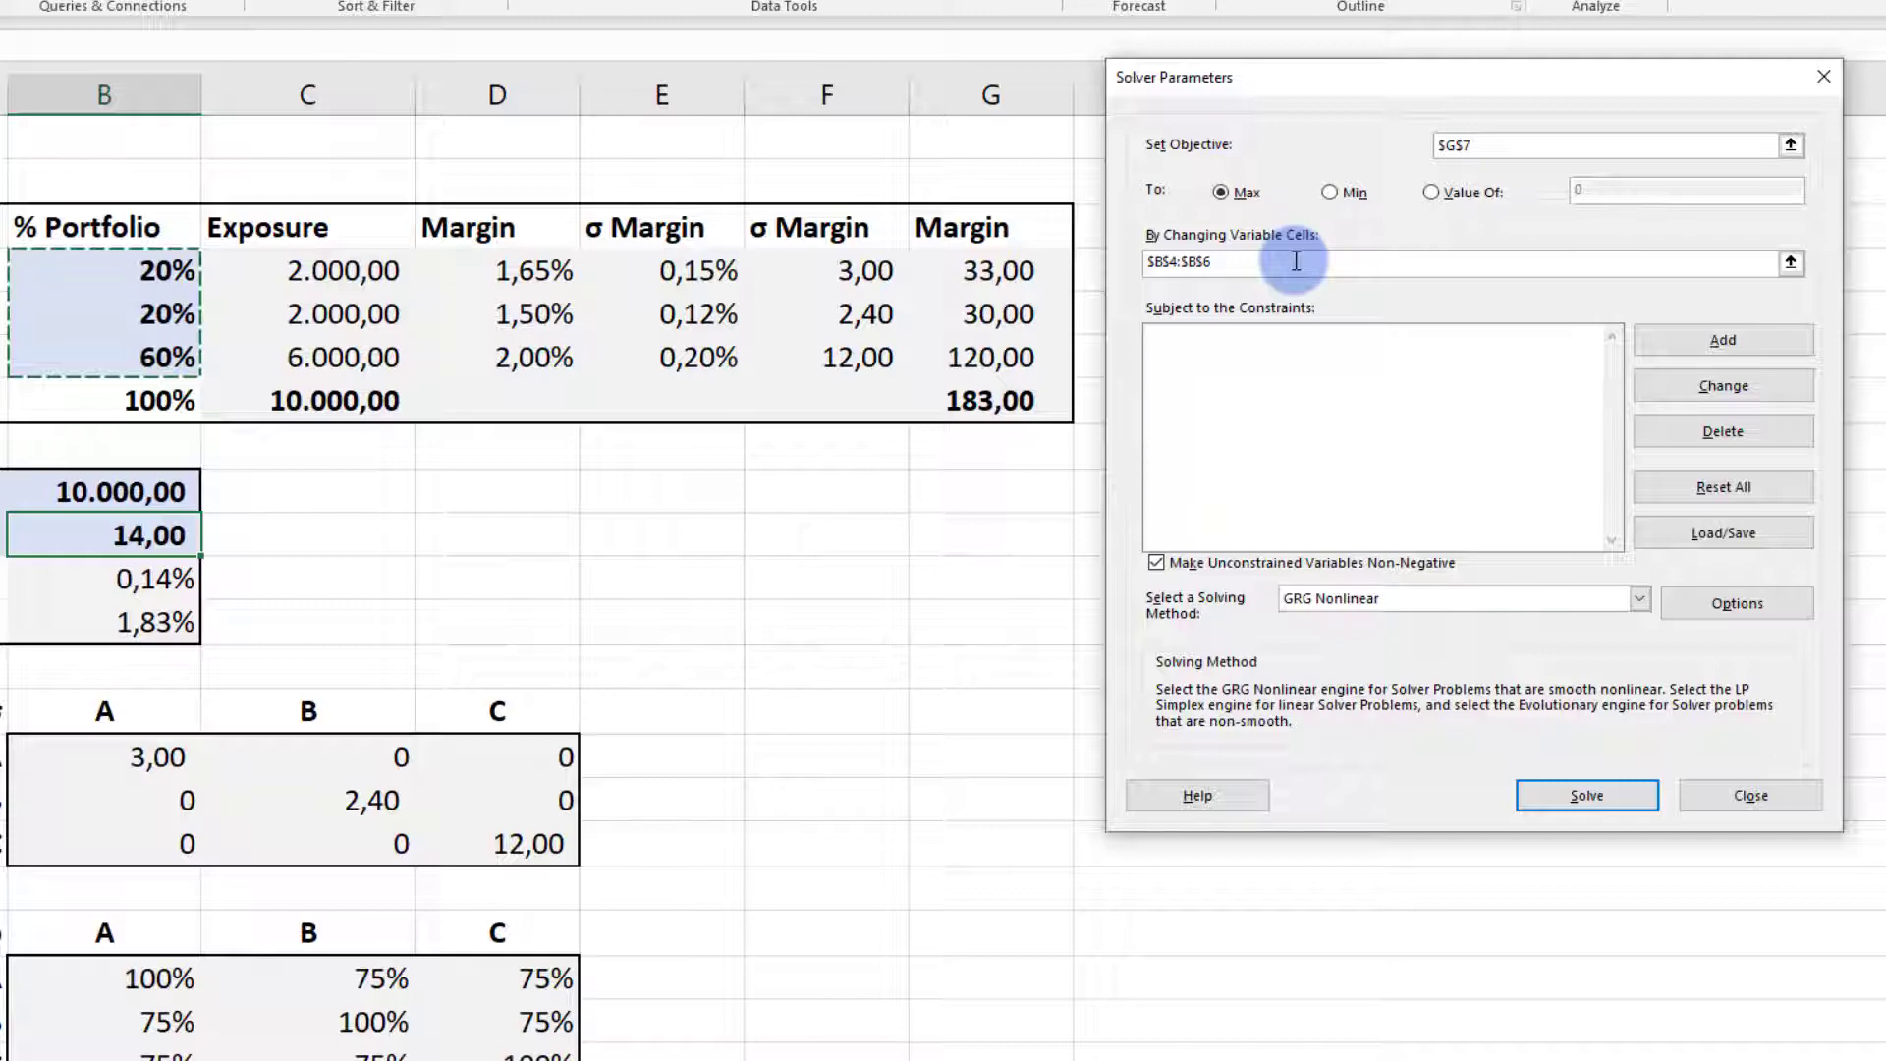
Add the Solver constraint $B$31 <= $B$10 to cap portfolio σ
left_click(1725, 344)
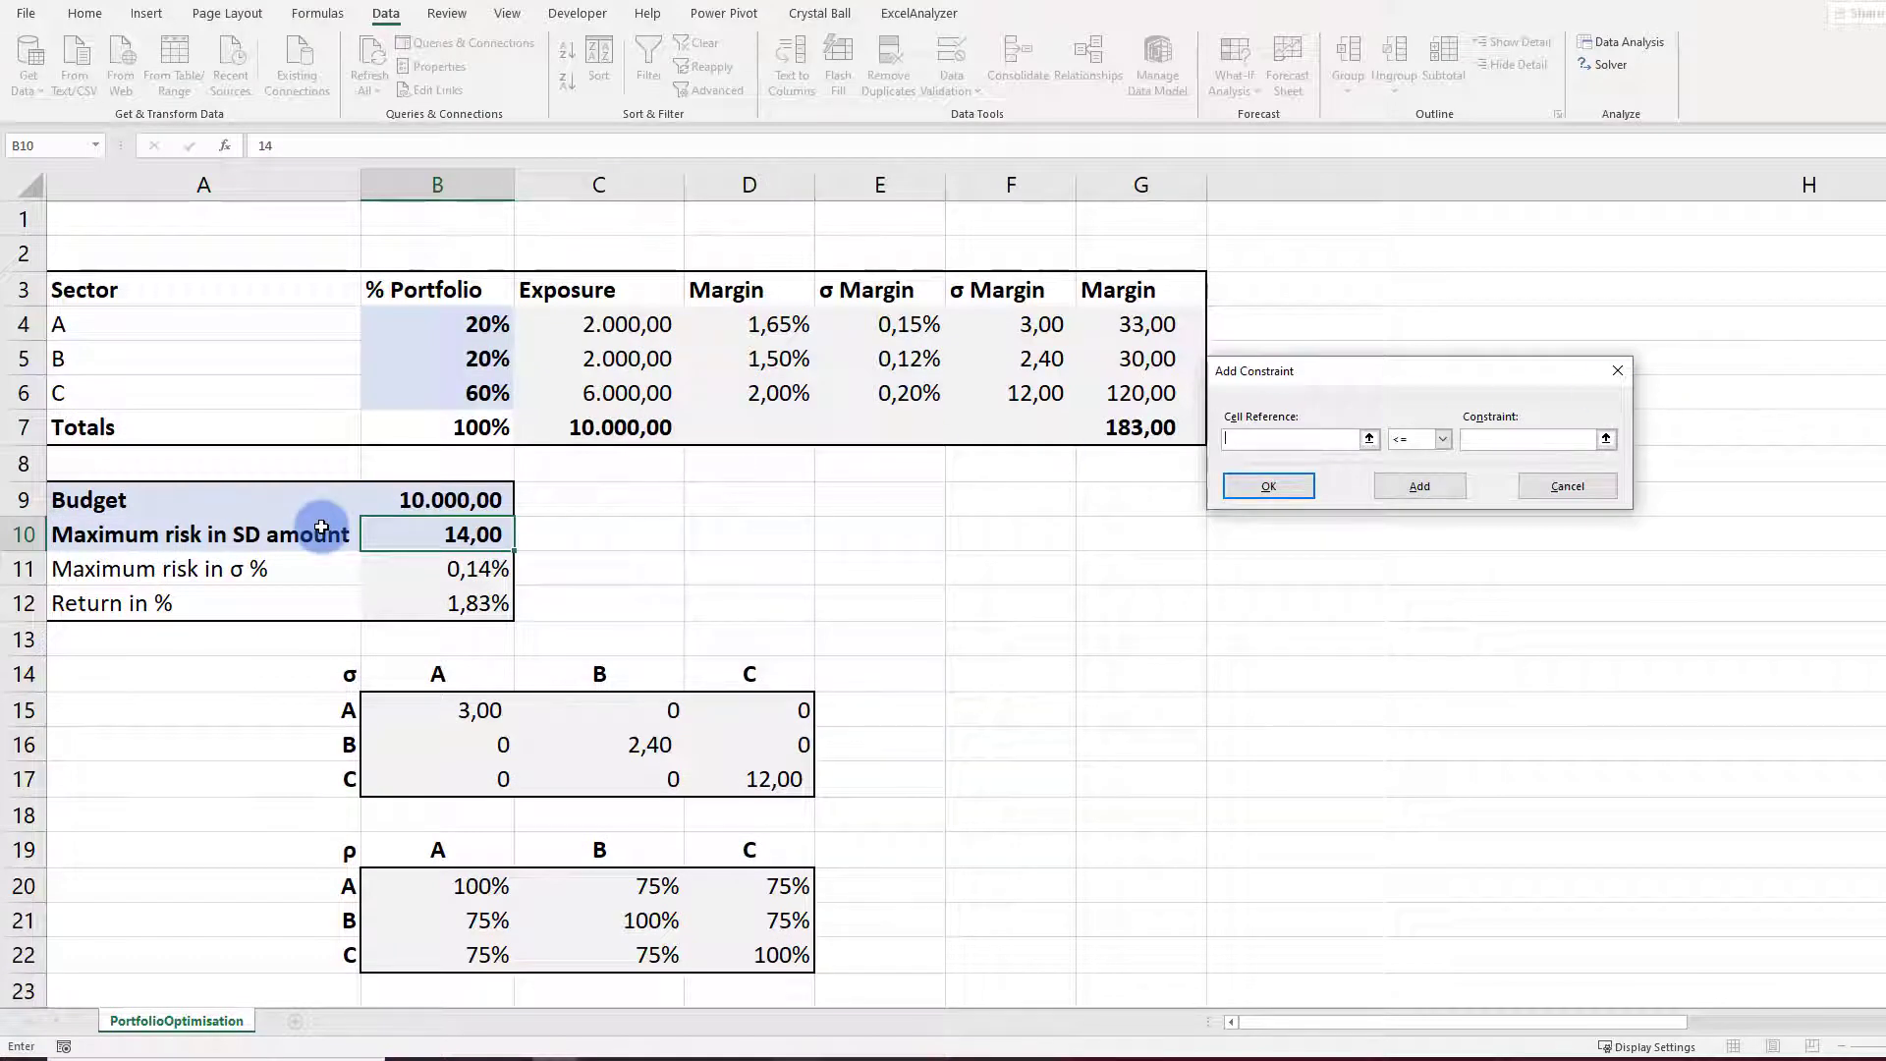
scroll(722, 590, "down", 3)
scroll(716, 593, "down", 2)
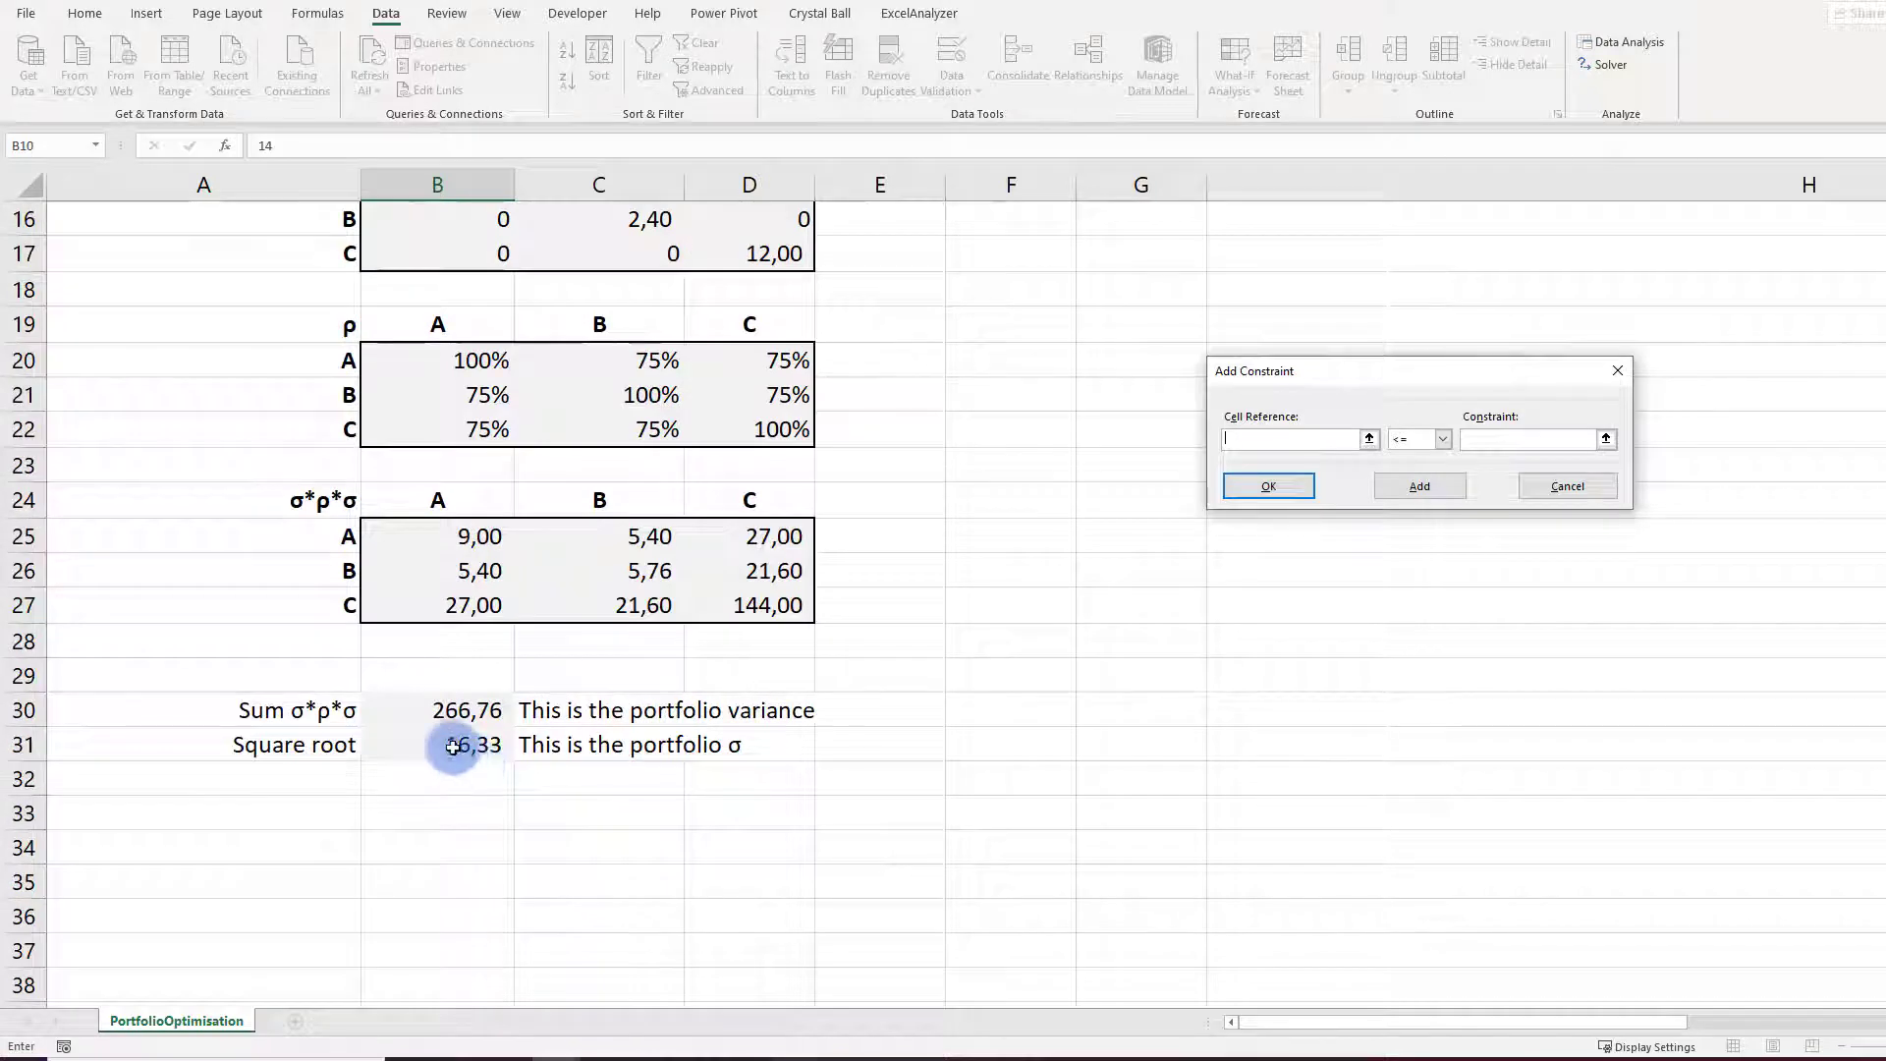
left_click(476, 766)
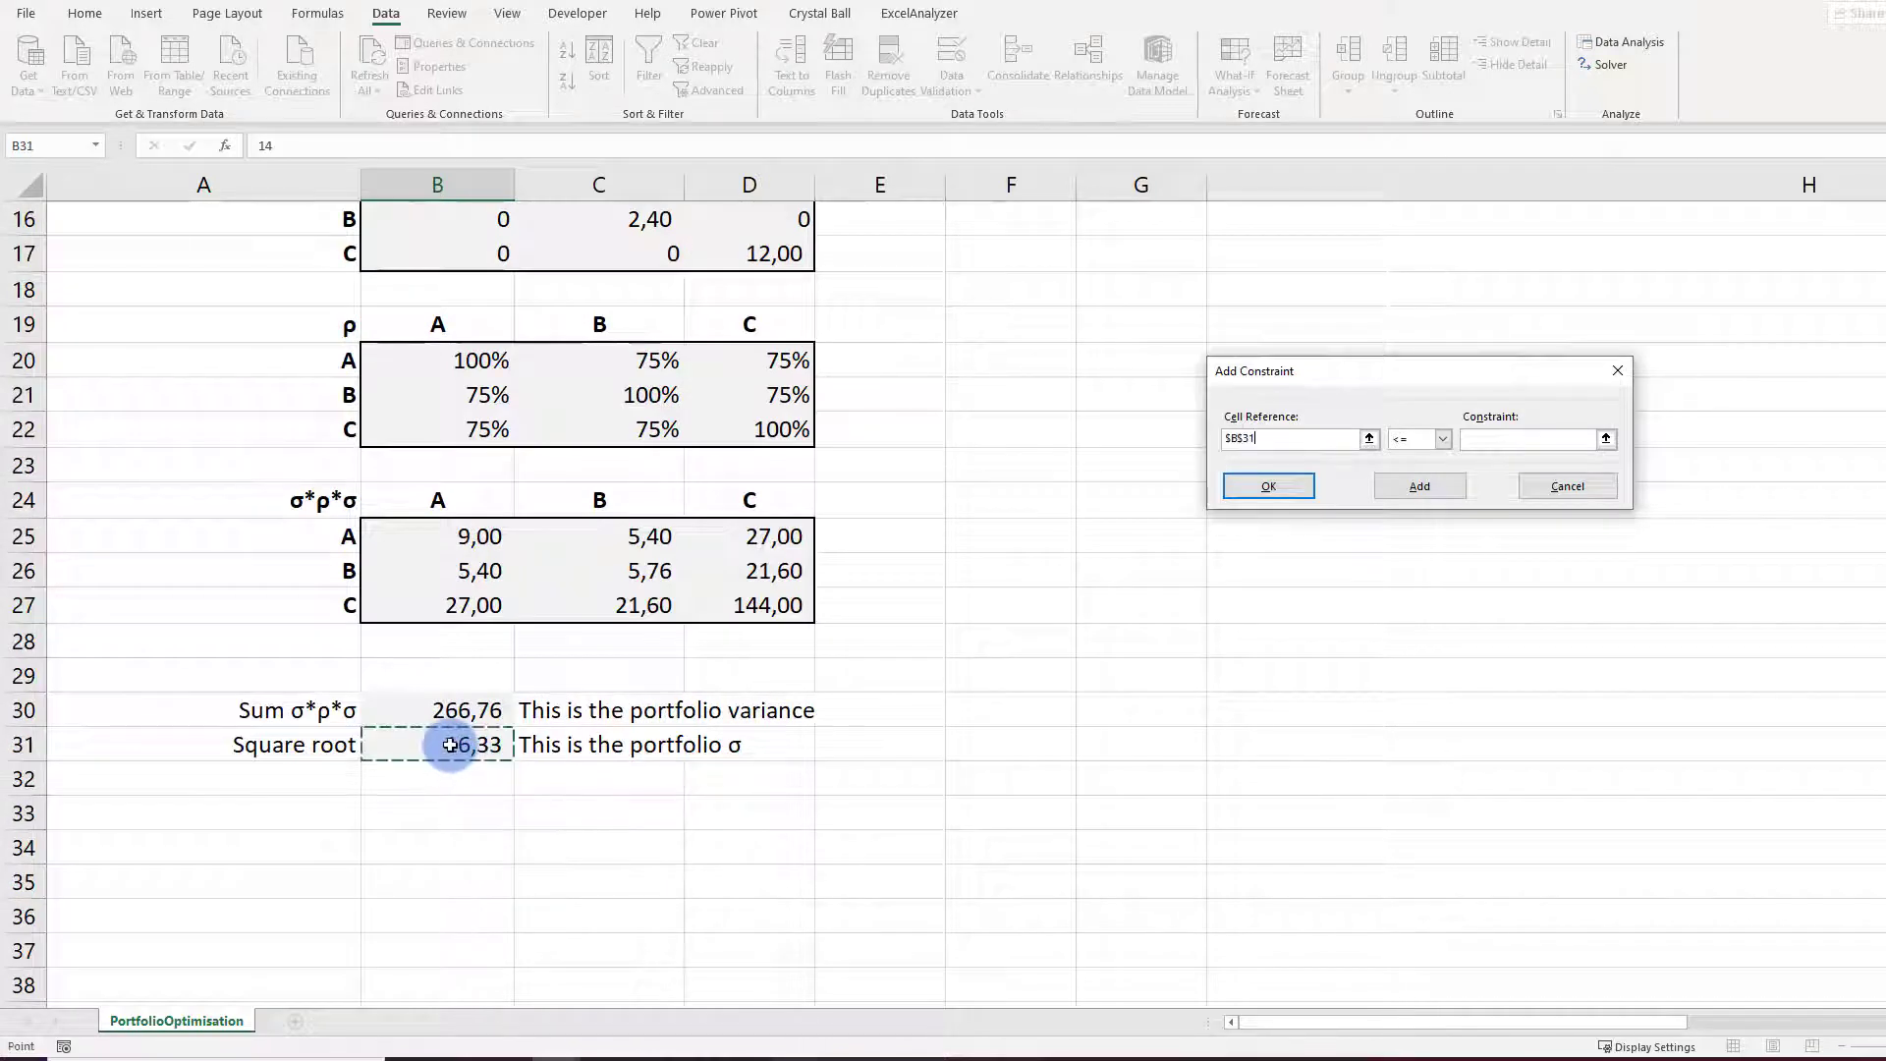
left_click(1522, 439)
scroll(881, 534, "up", 2)
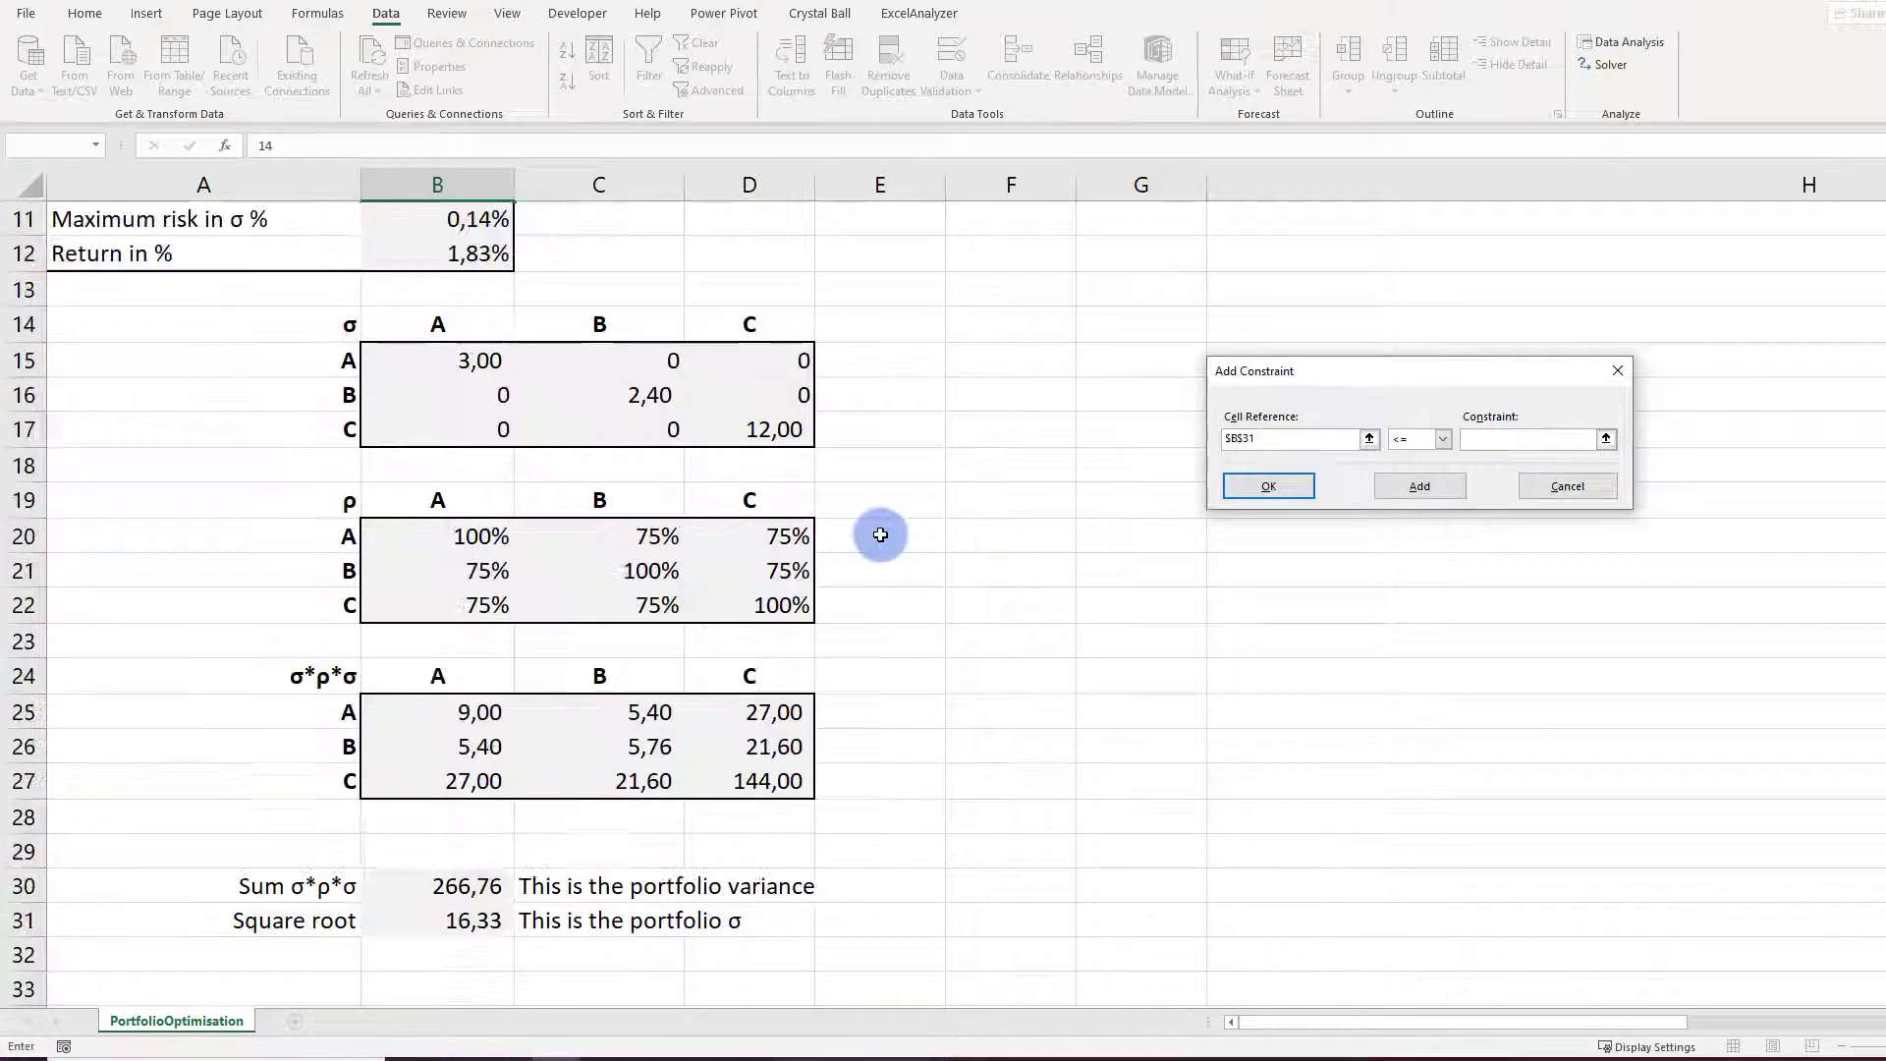
scroll(874, 530, "up", 2)
left_click(441, 365)
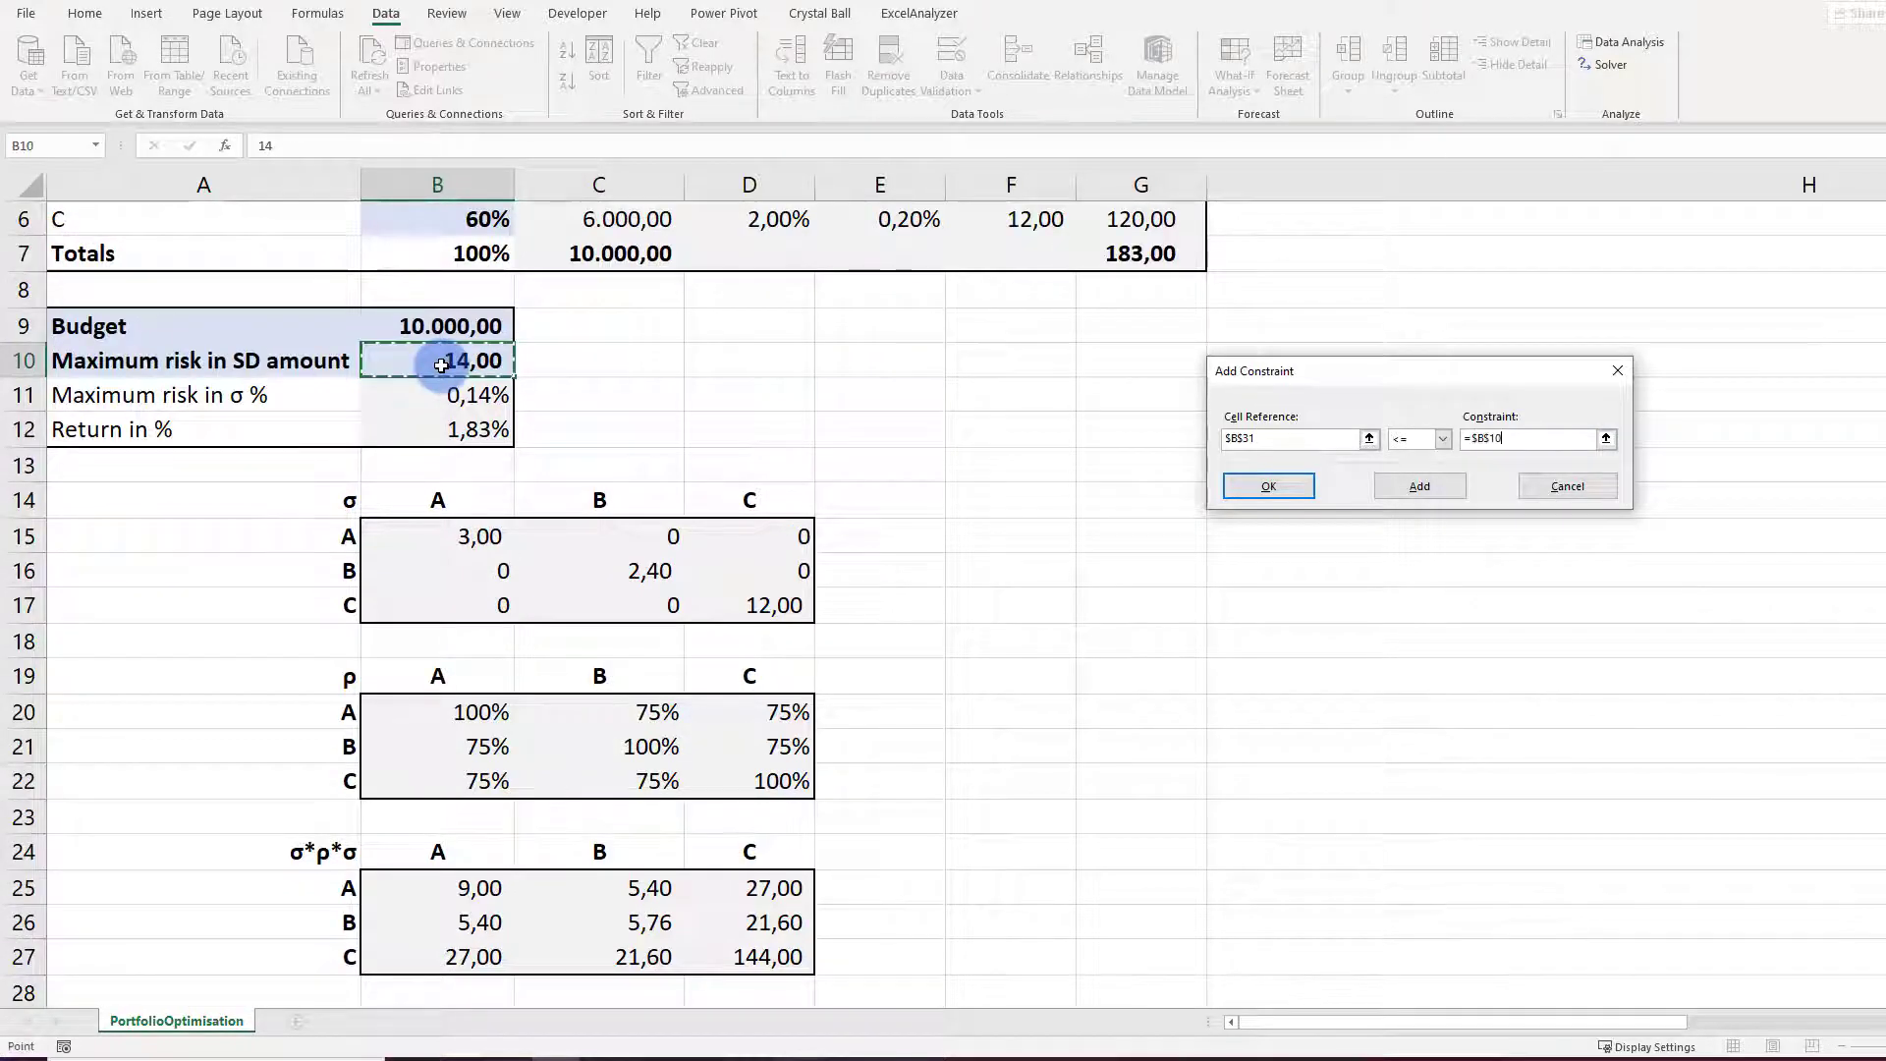
left_click(1424, 488)
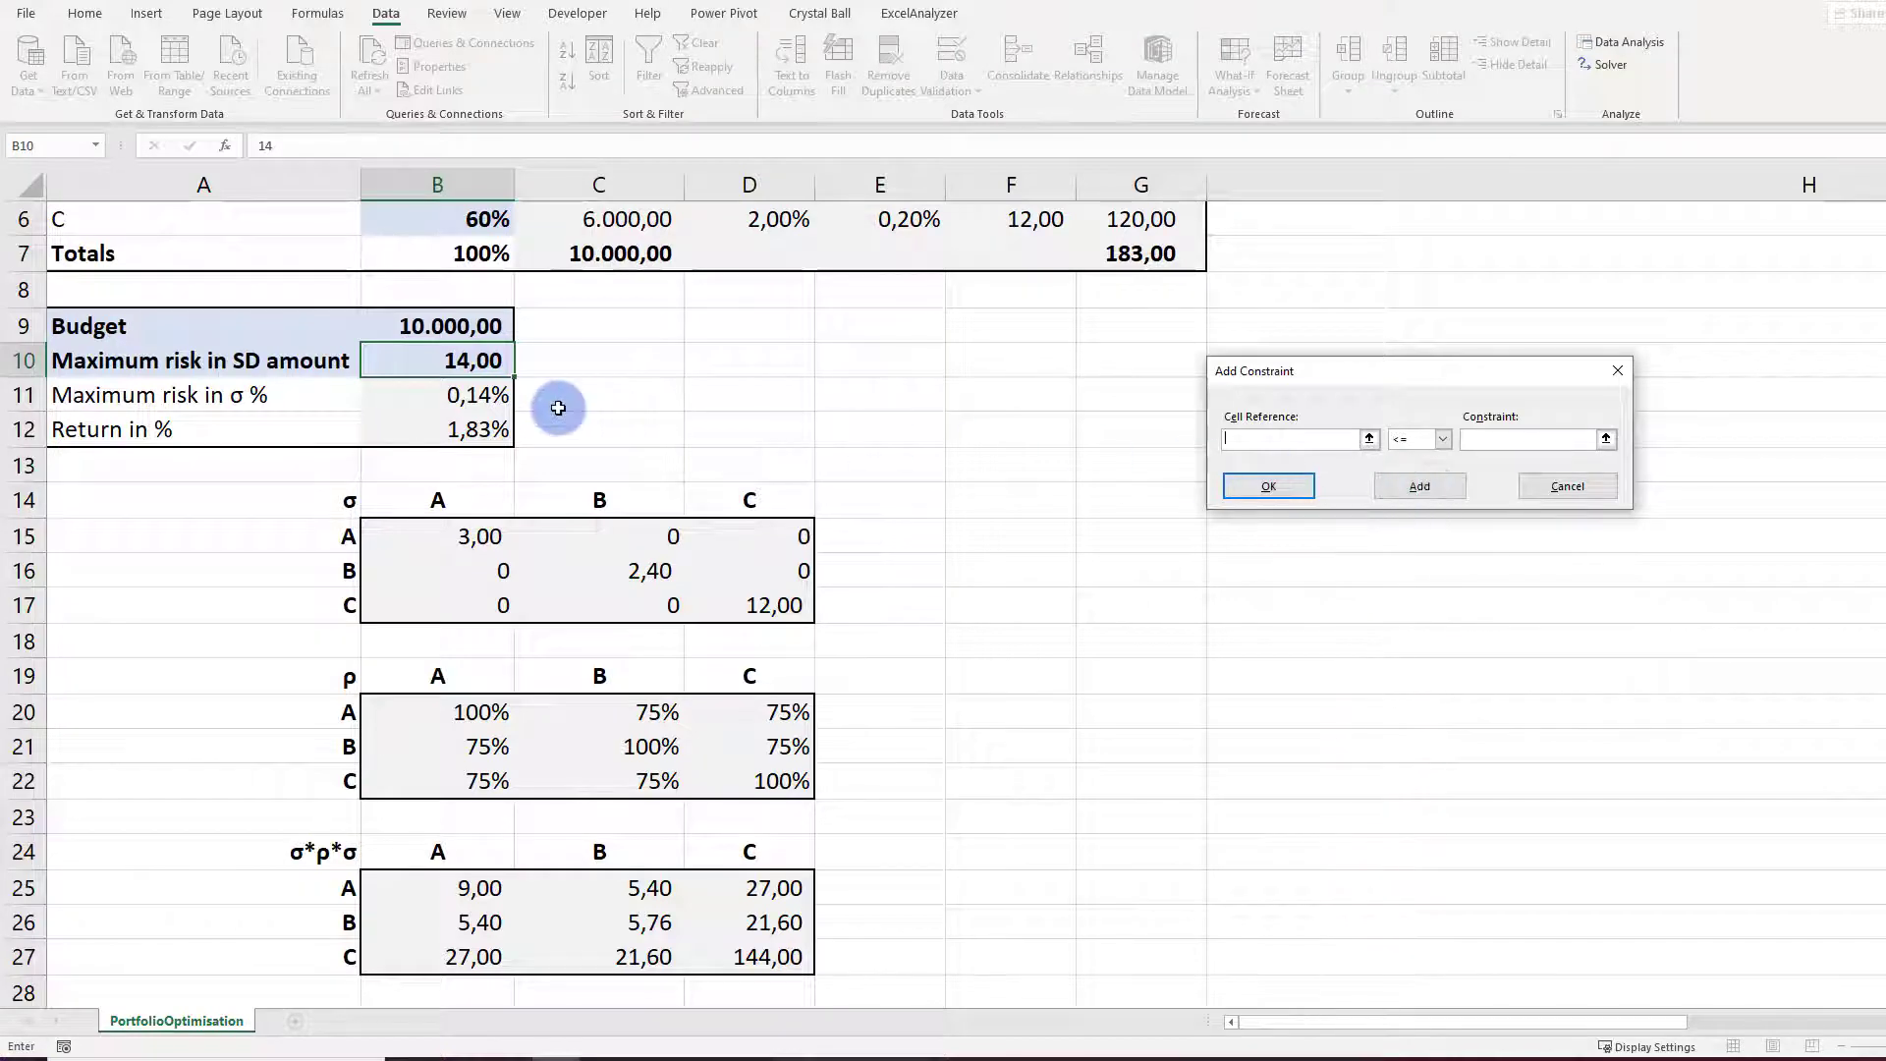
Add the constraint $B$7 = 1 so the allocations total one
scroll(560, 400, "up", 2)
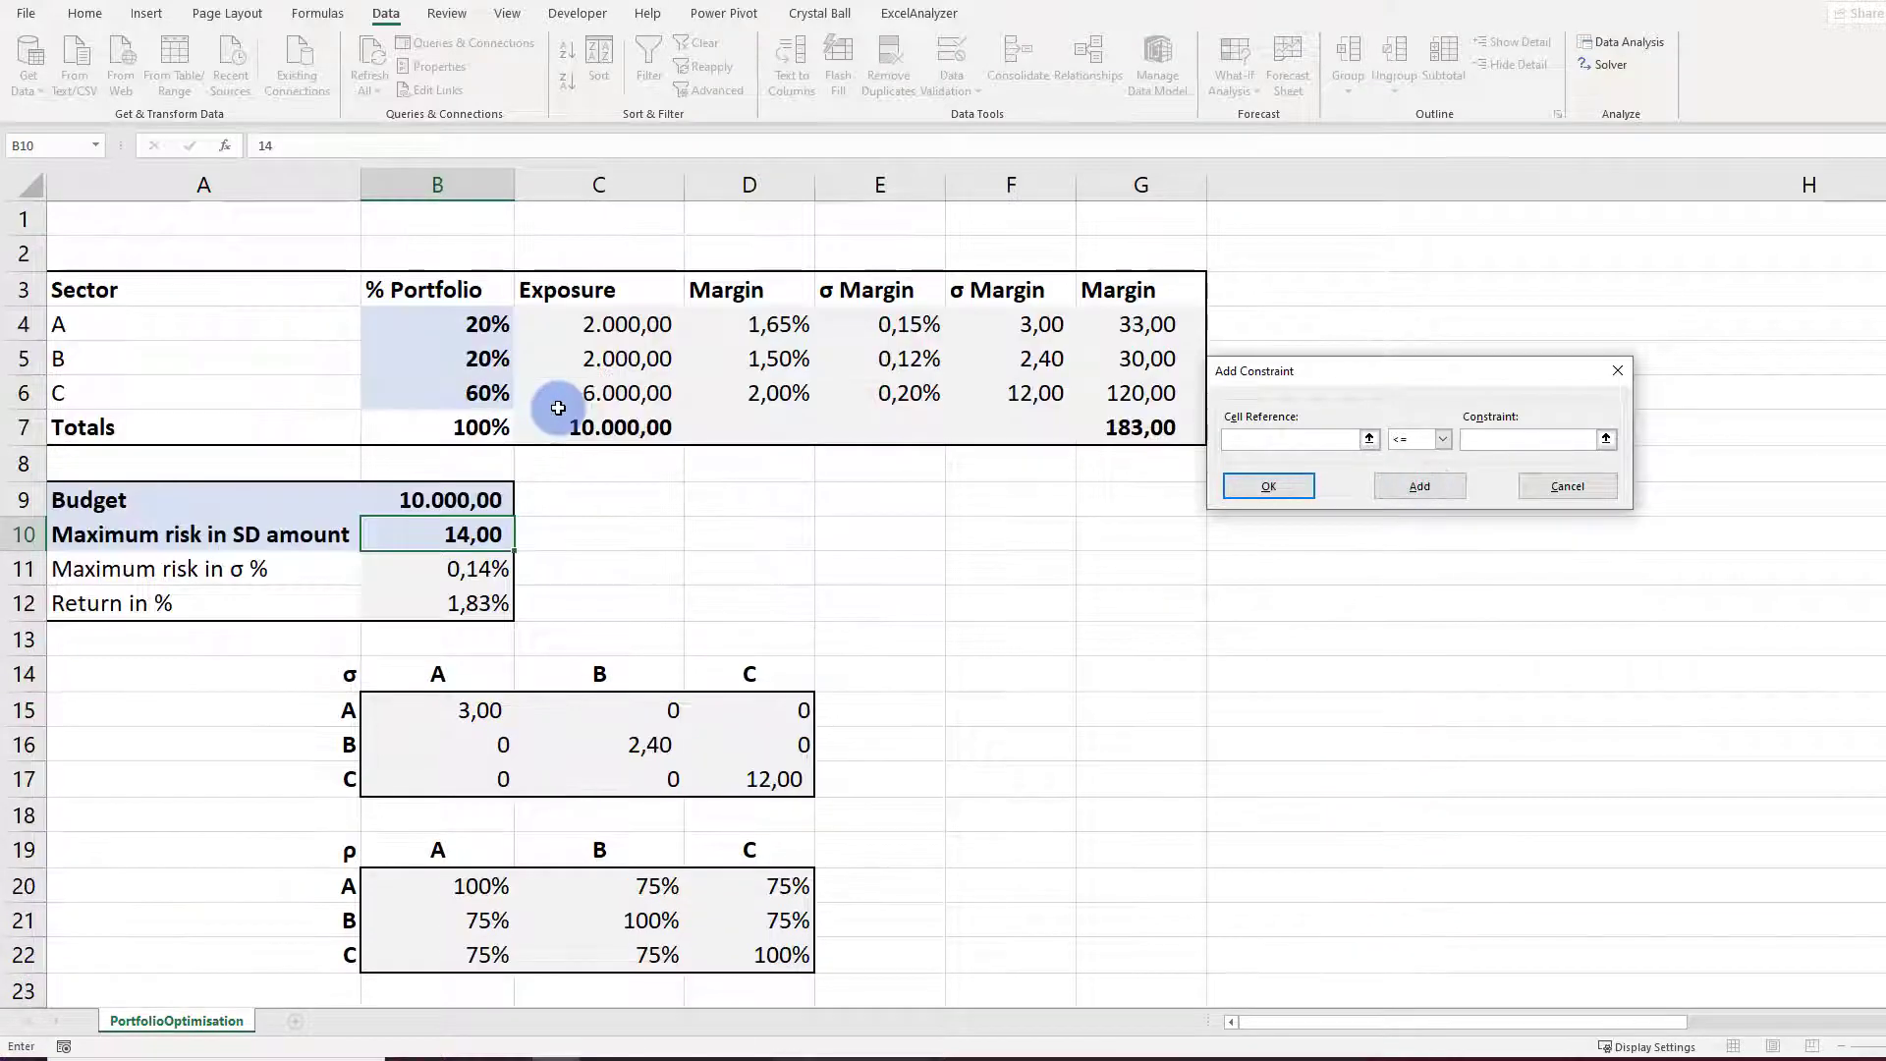
left_click(472, 427)
left_click(1442, 440)
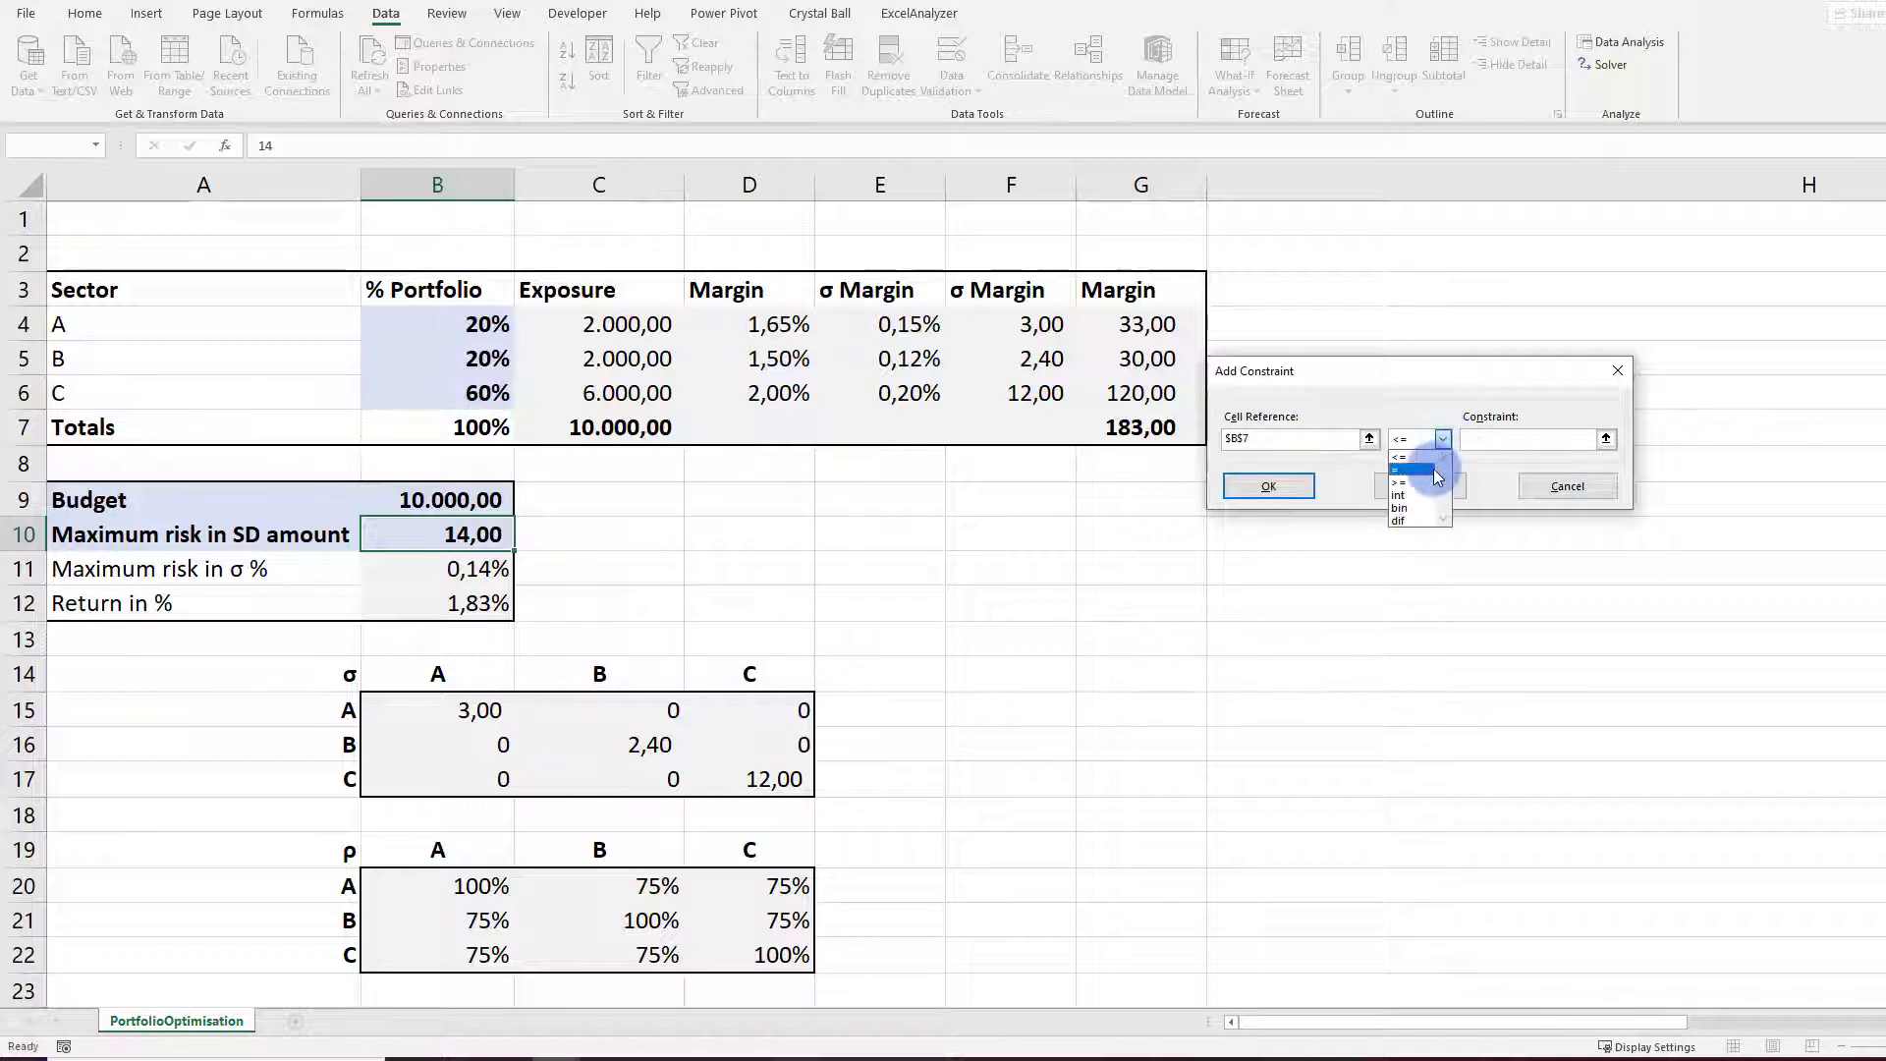
left_click(1415, 469)
left_click(1503, 442)
type("1")
left_click(1269, 486)
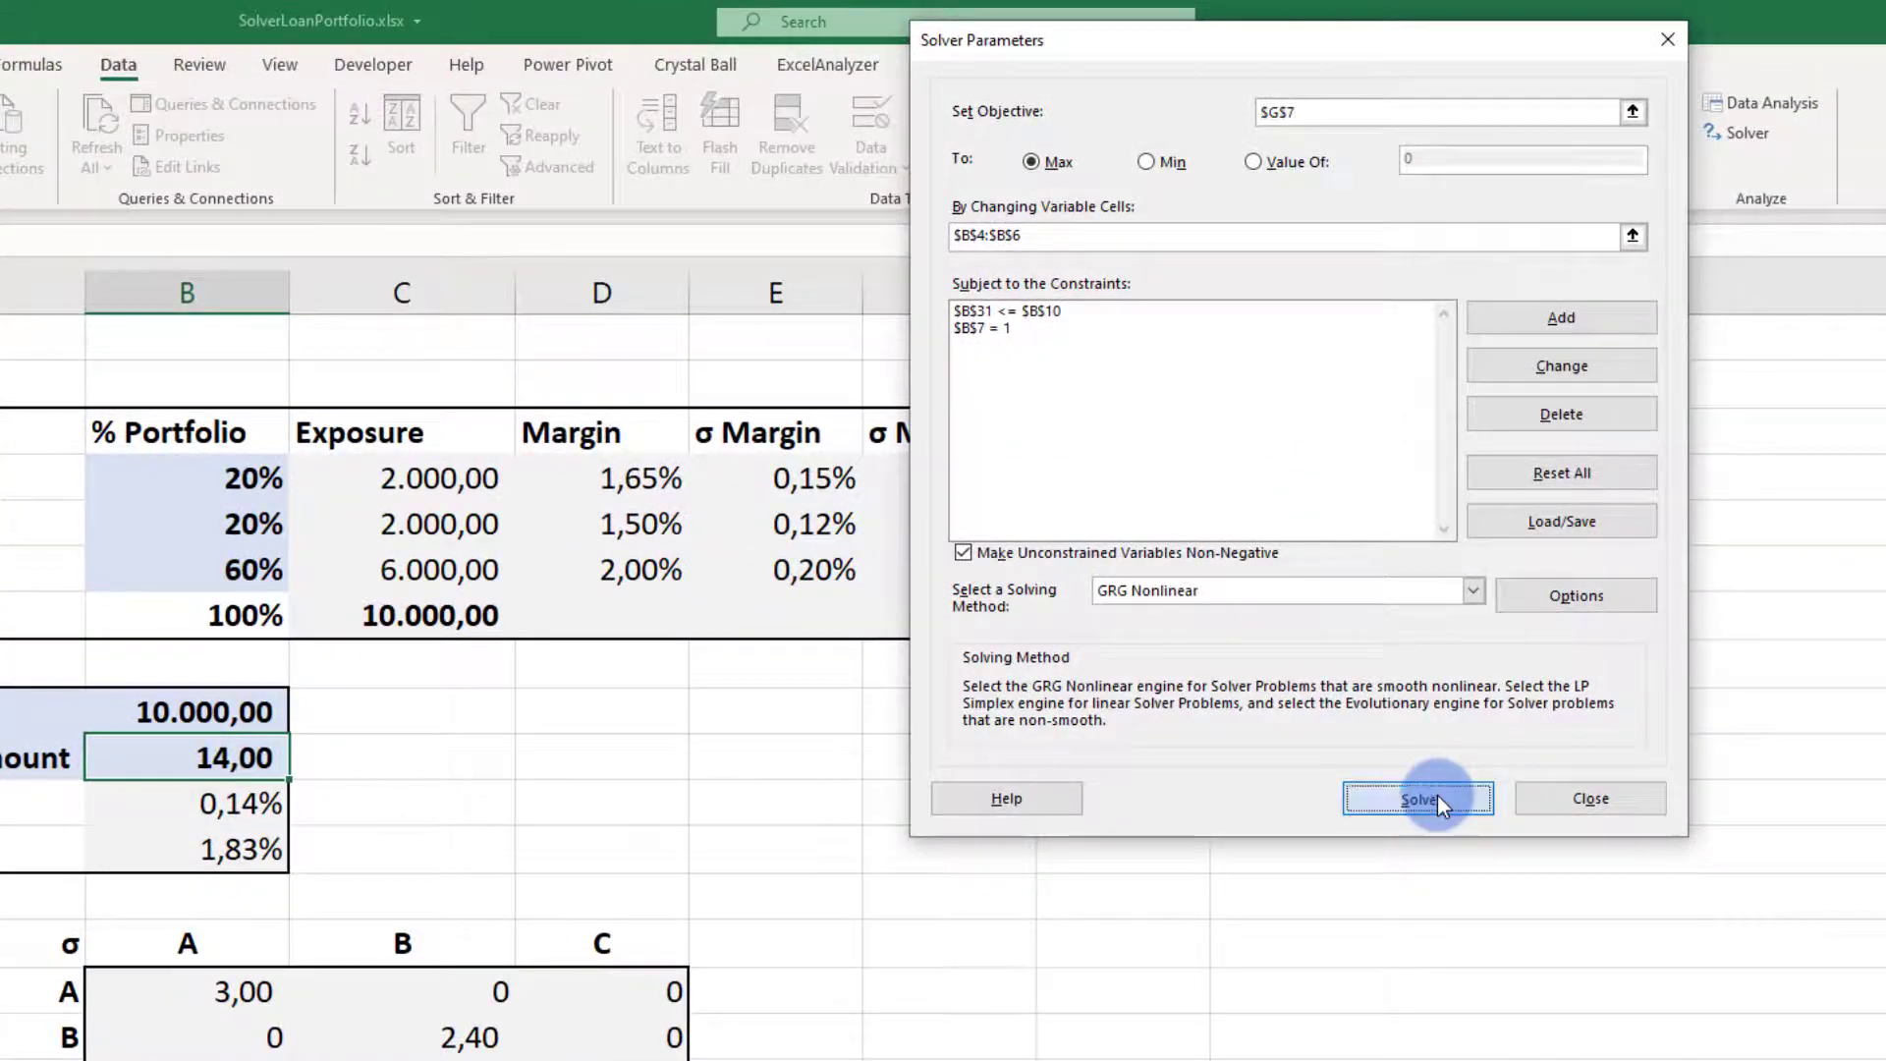
Solve and keep the 24/44/32 allocation, which gives a 169,70 margin
left_click(1436, 796)
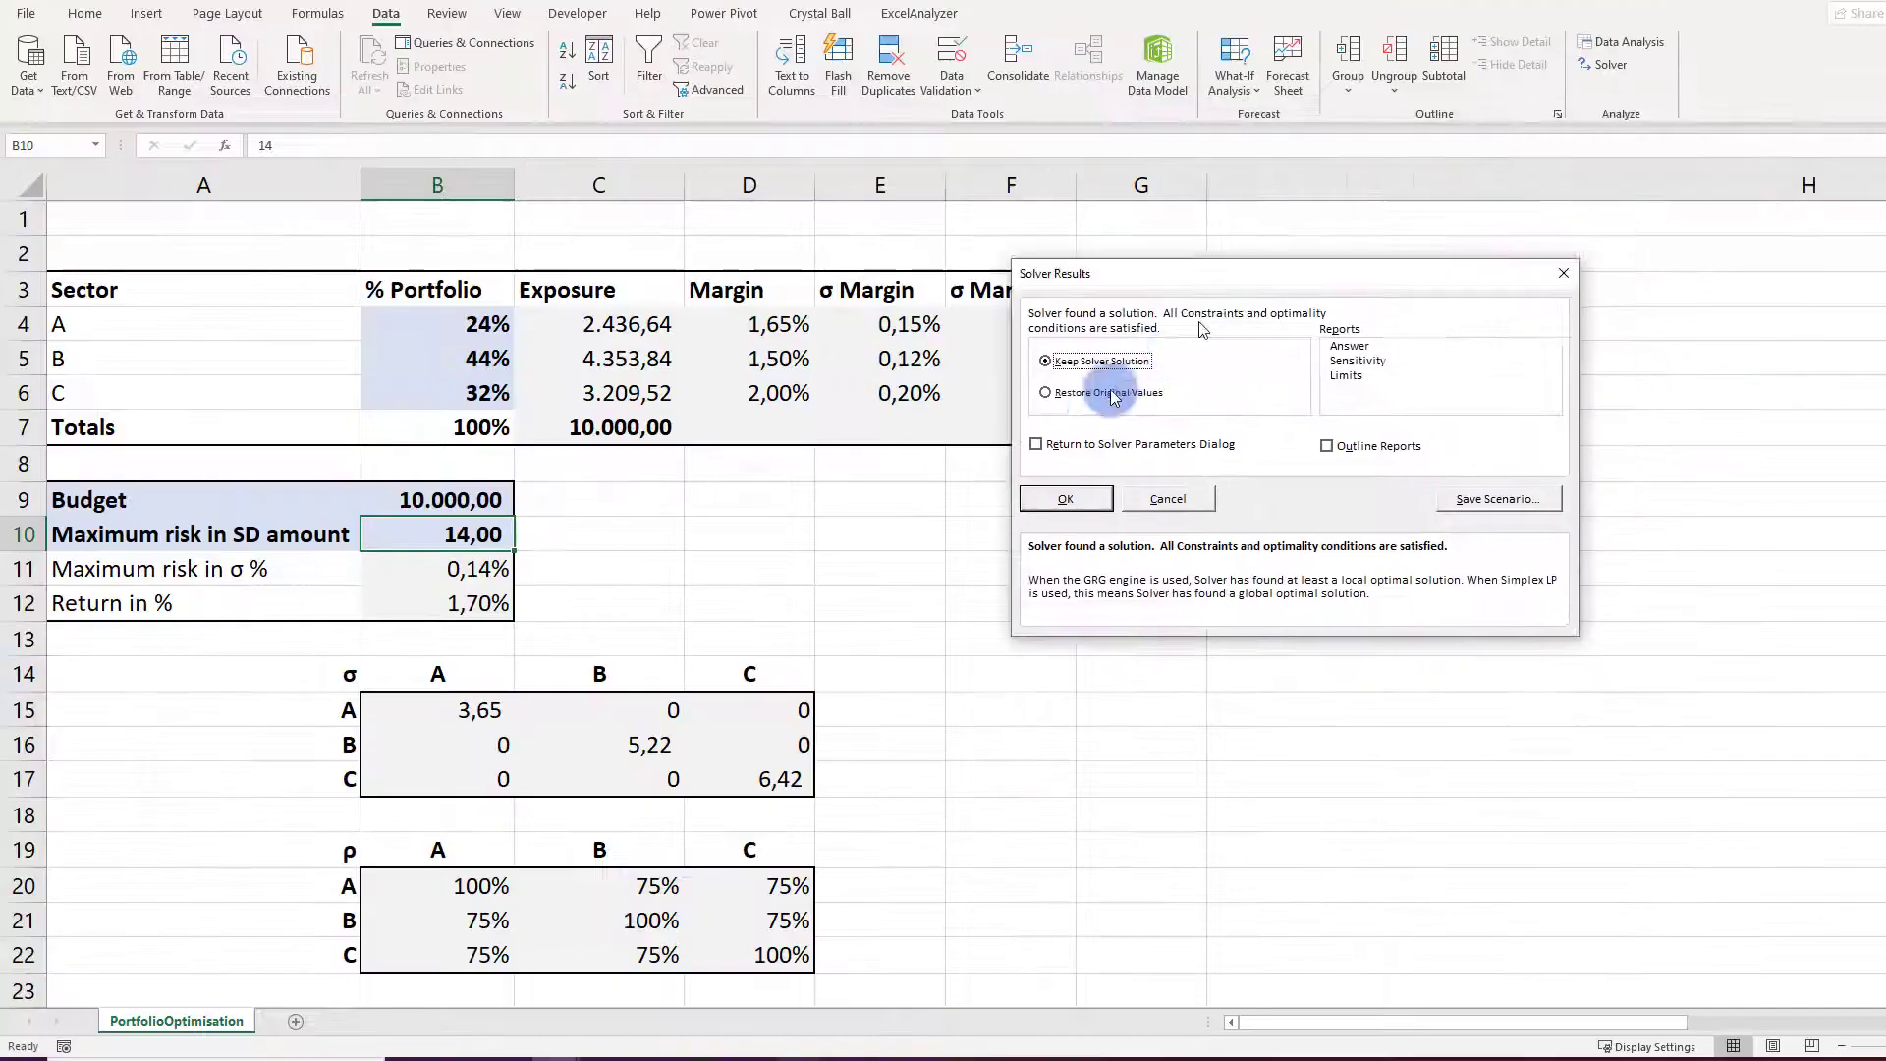
mouse_move(1268, 333)
left_mouse_down()
mouse_move(1057, 379)
mouse_move(1028, 449)
left_mouse_up()
left_click(851, 531)
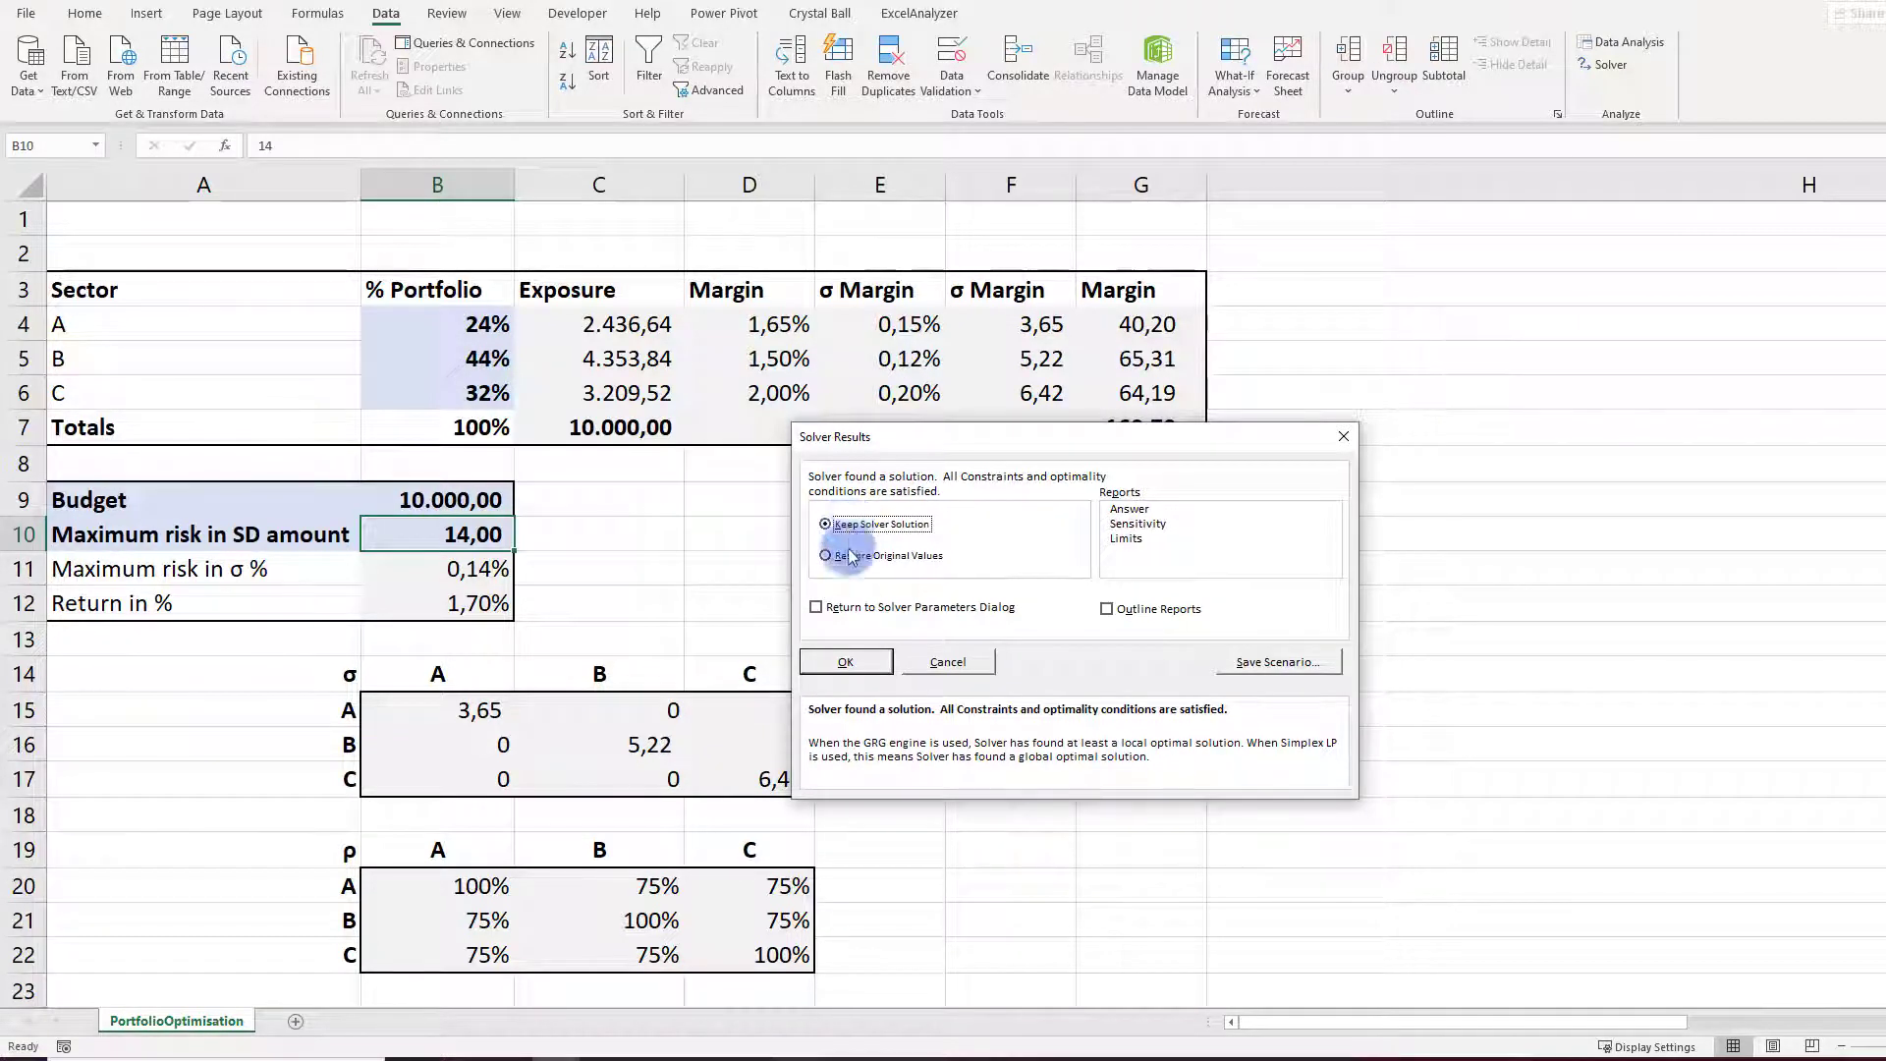
left_click(857, 666)
left_click(857, 666)
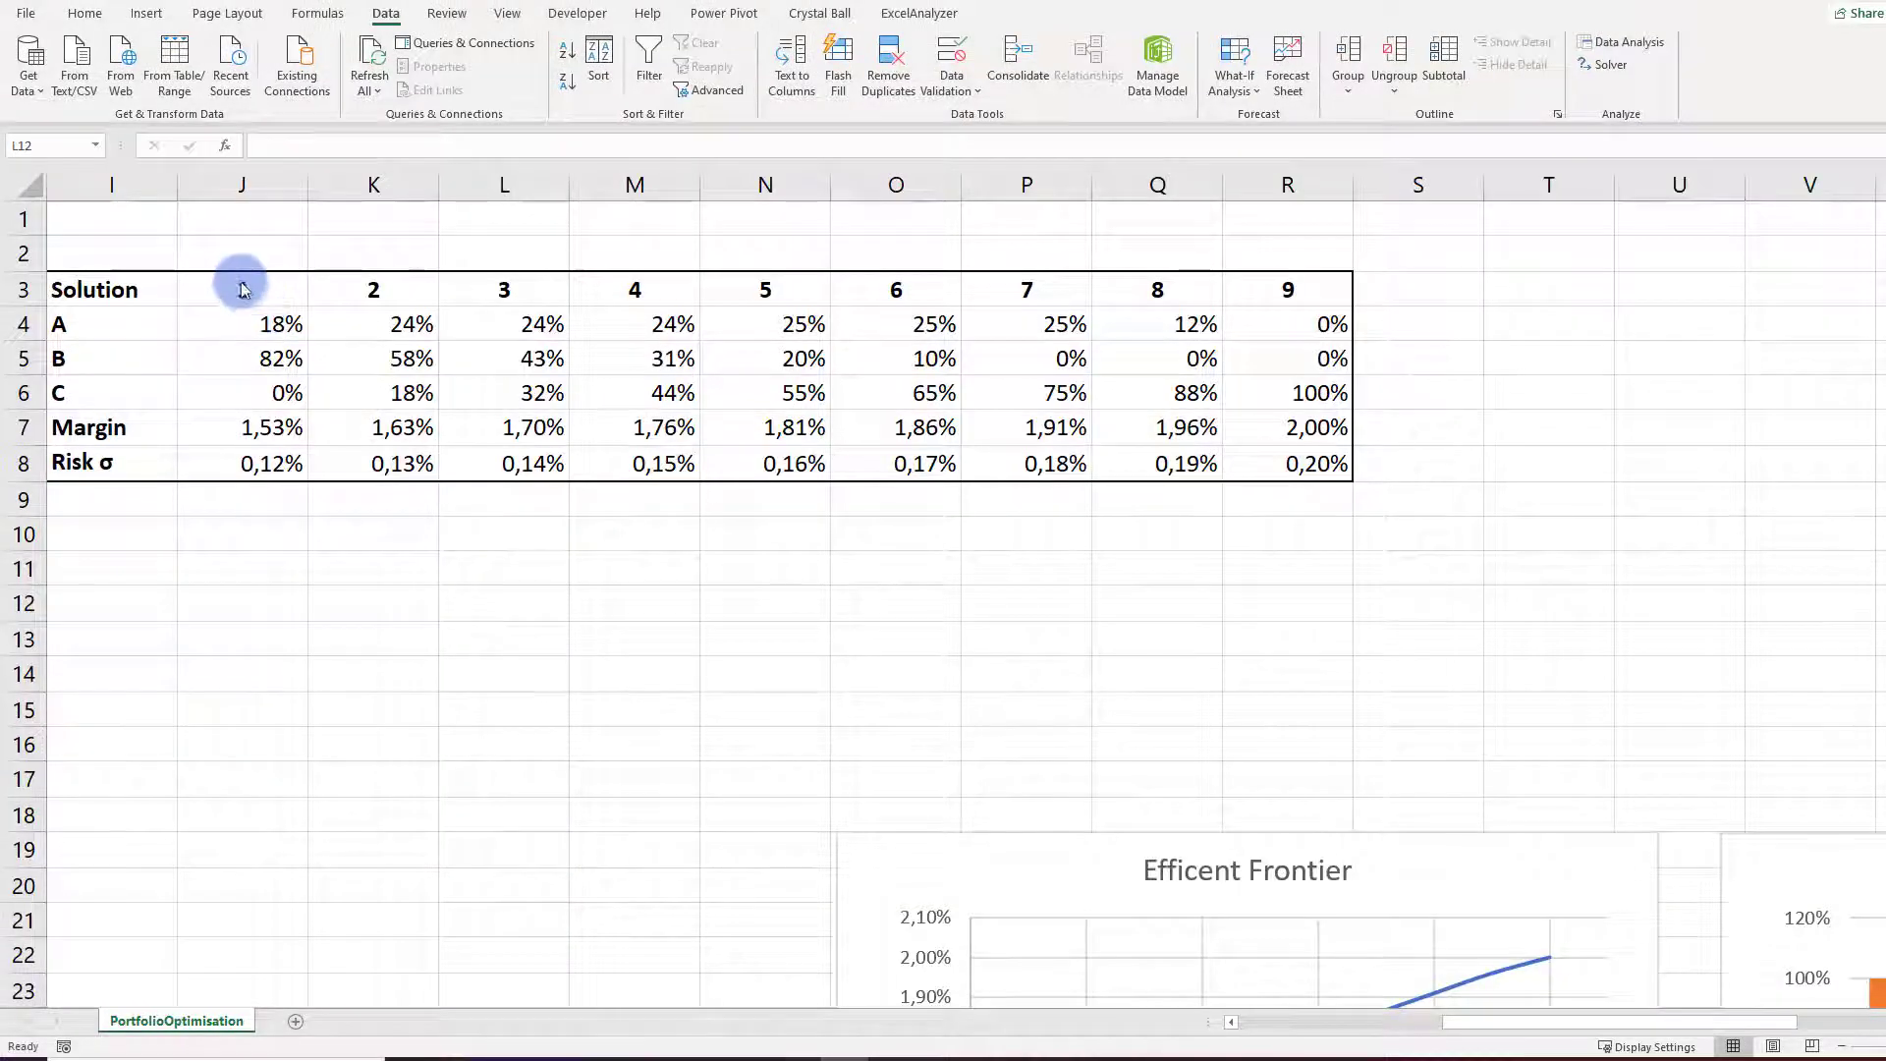
Review the solution numbers and the Risk σ row, then move the Efficient Frontier chart below the table
left_click_drag(236, 287, 1282, 290)
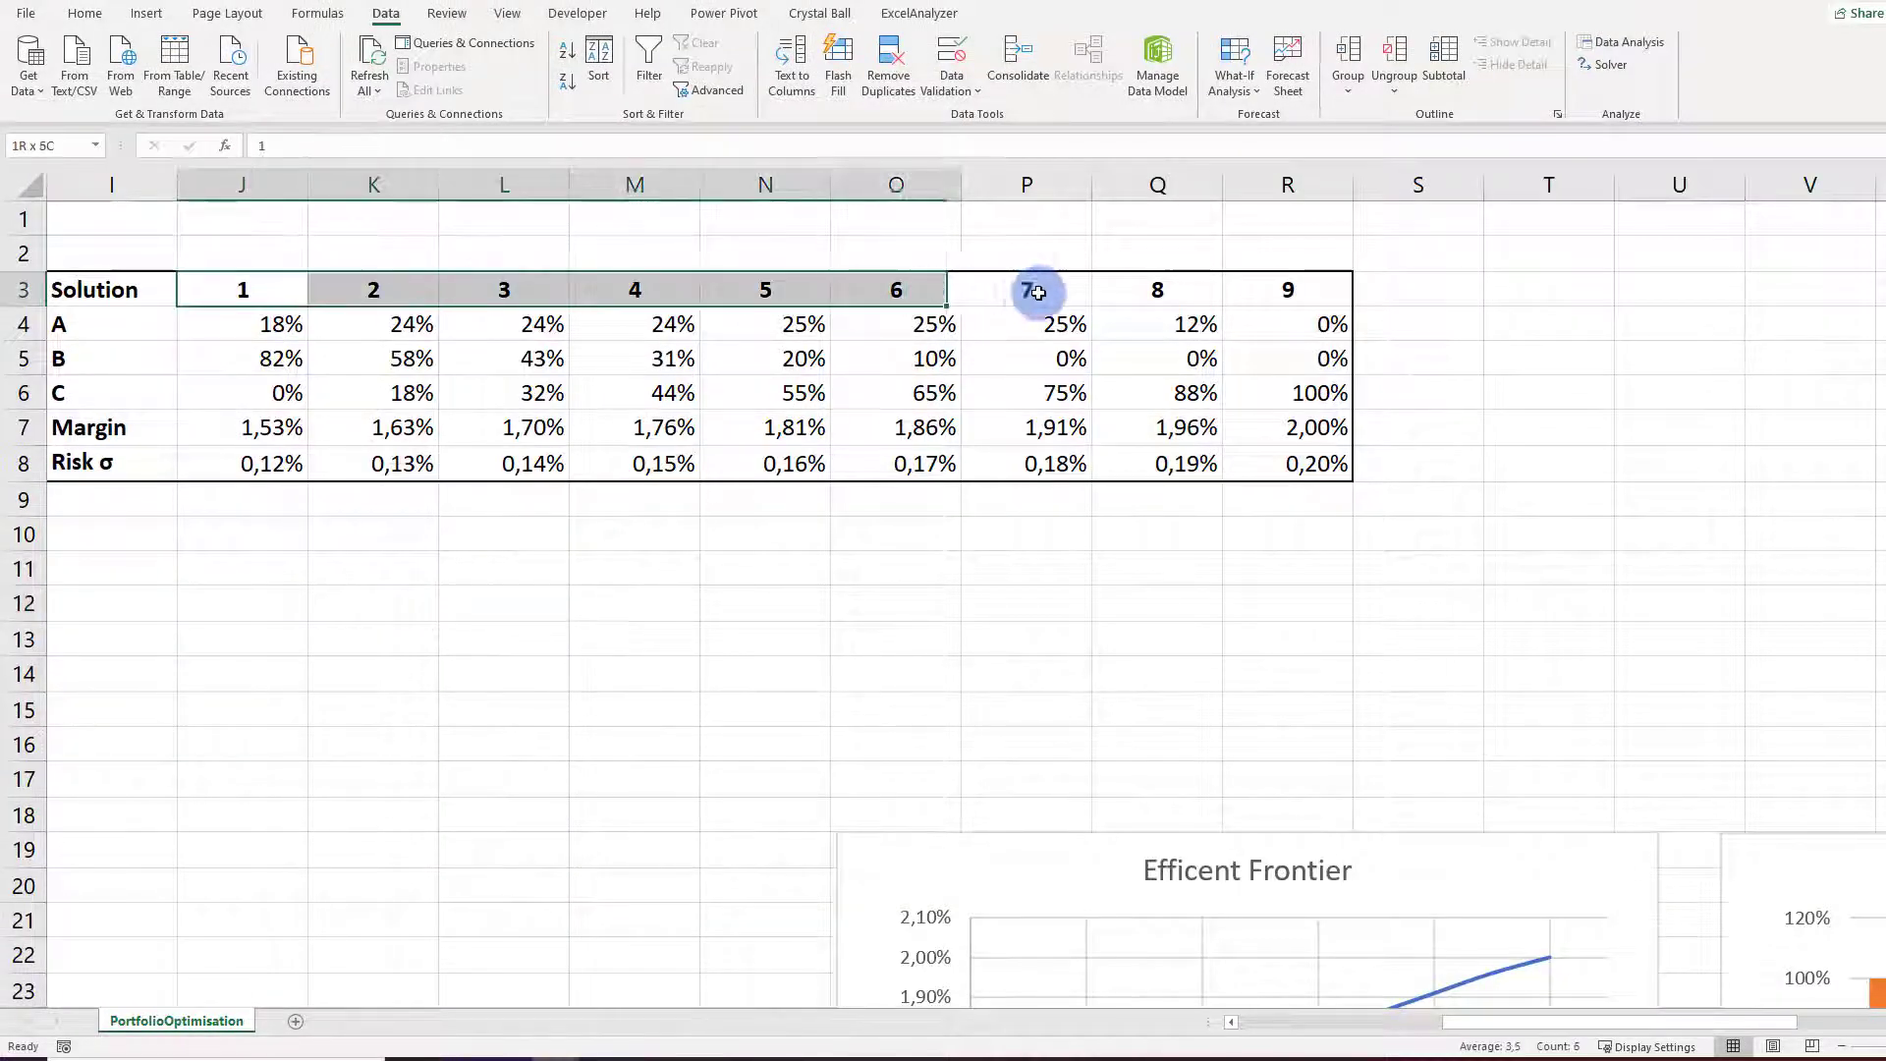
left_click(193, 606)
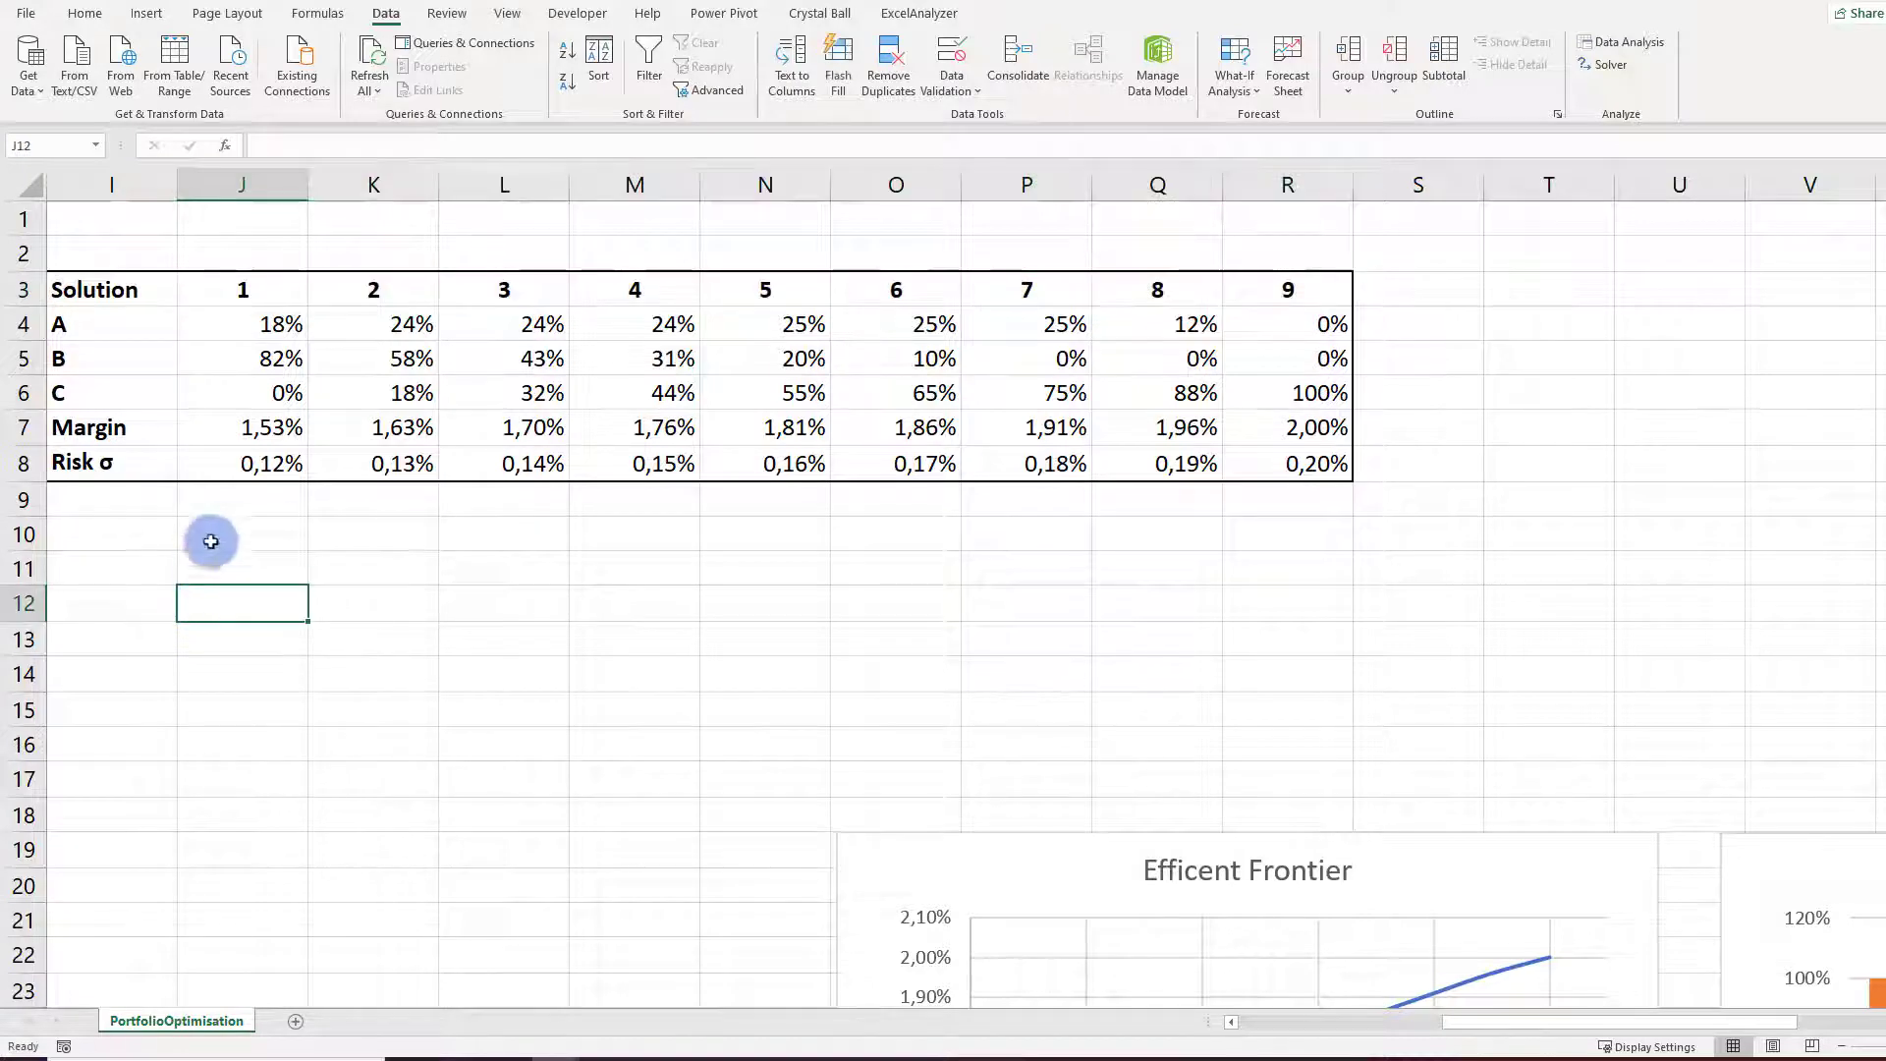
left_click_drag(240, 460, 1289, 462)
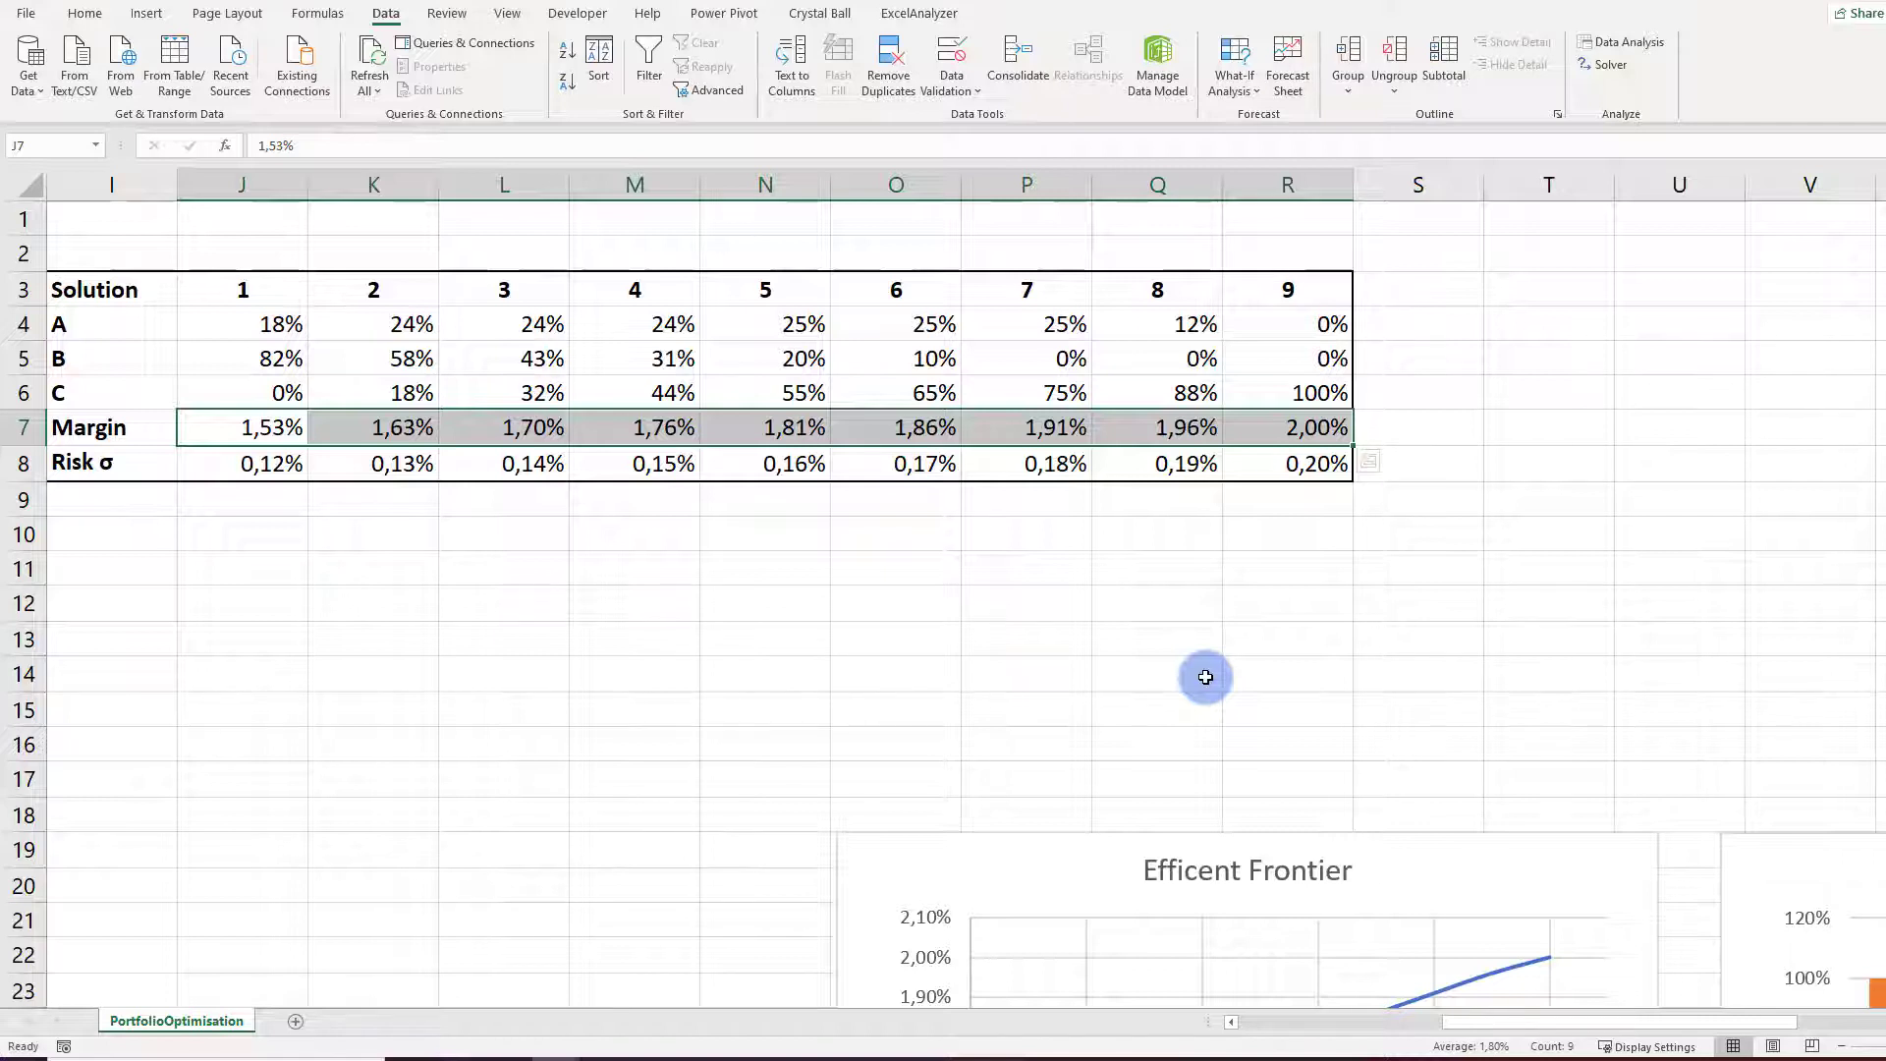
left_click_drag(245, 462, 1290, 462)
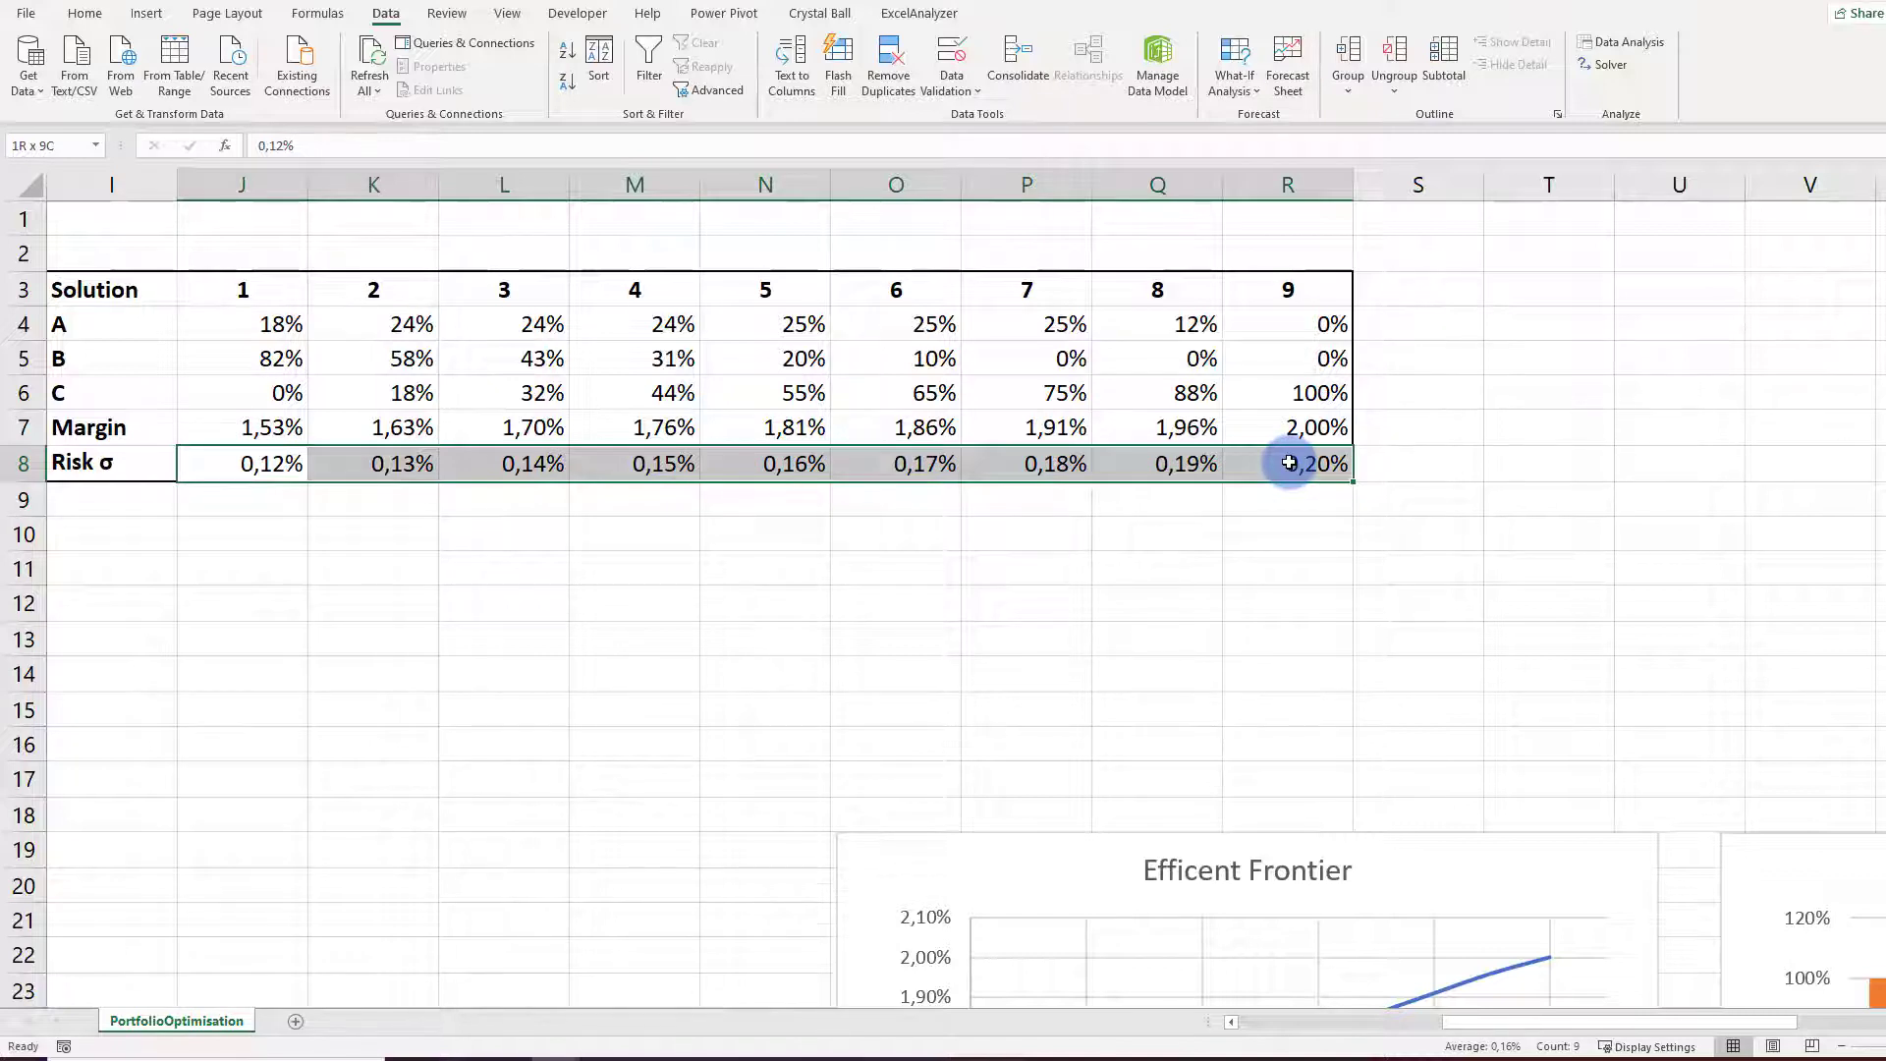
mouse_move(875, 906)
left_mouse_down()
mouse_move(371, 616)
mouse_move(151, 522)
mouse_move(100, 584)
left_mouse_up()
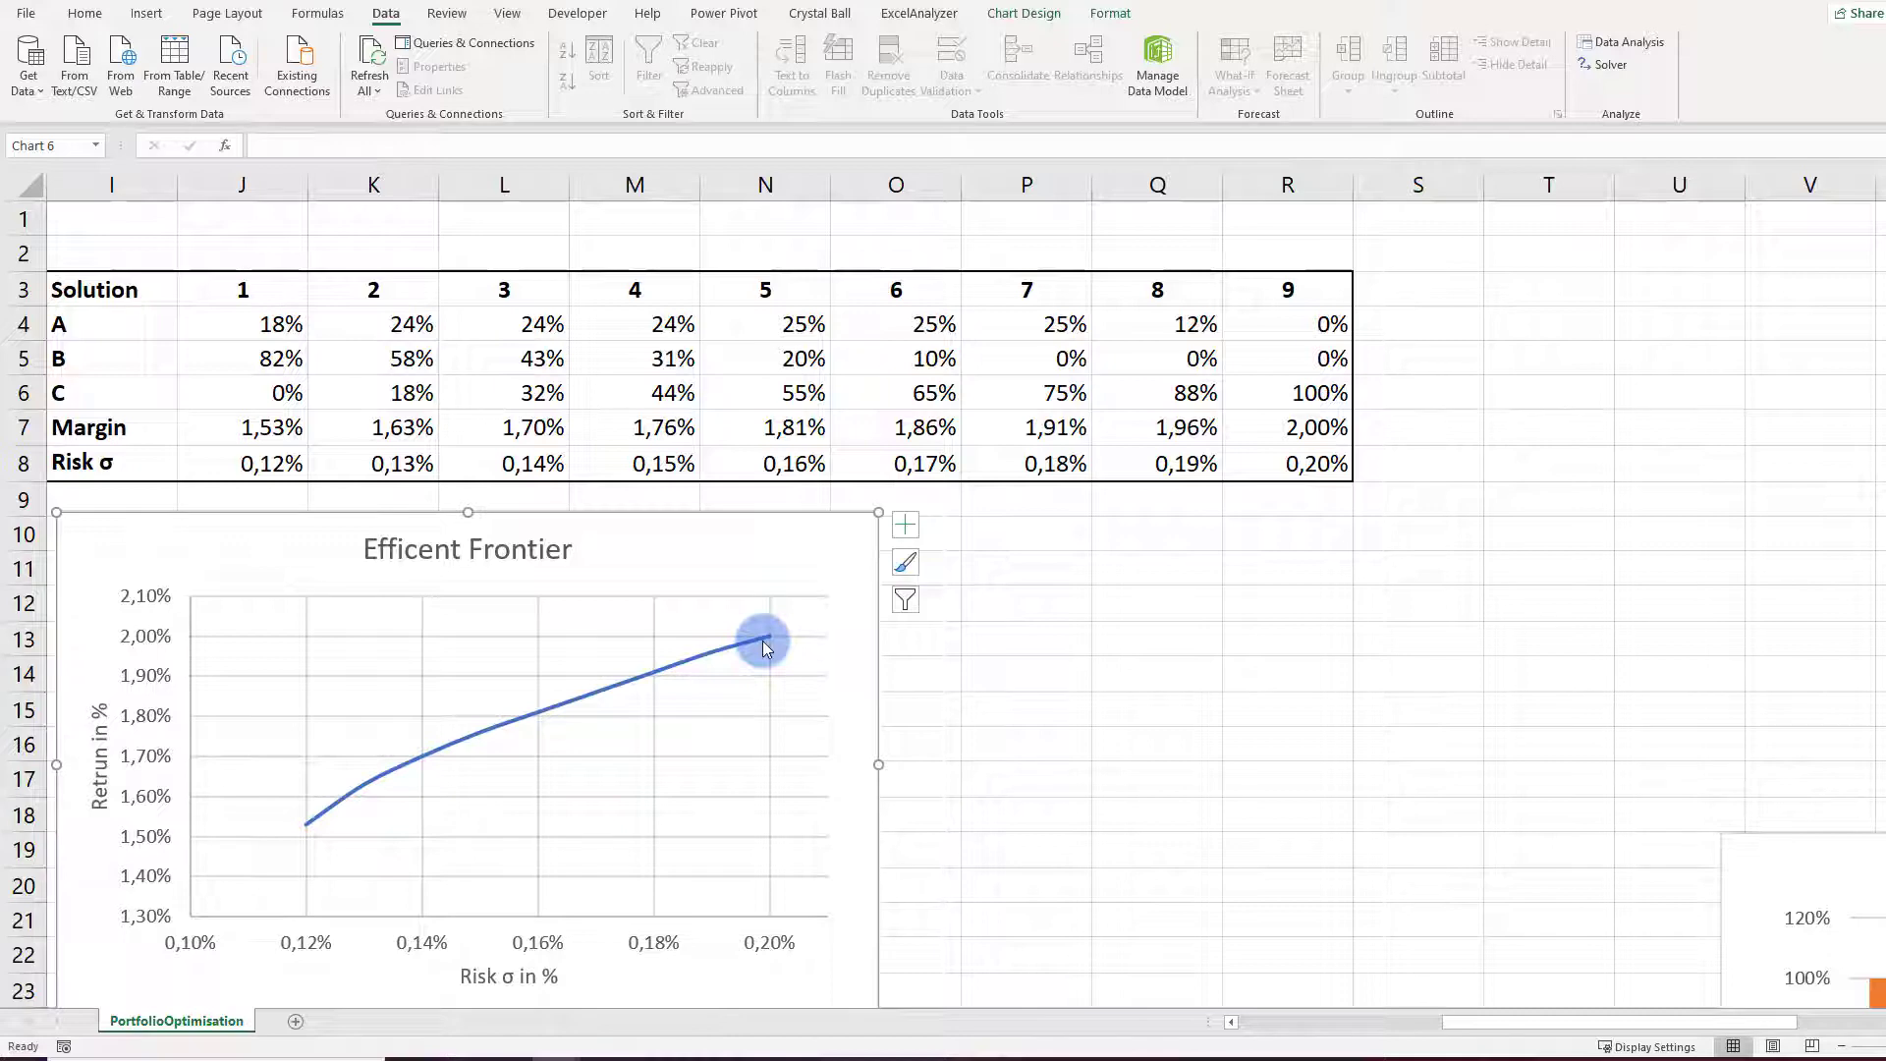
Scroll to view the Portfolio Composition chart beside the Efficient Frontier
scroll(1761, 593, "down", 3)
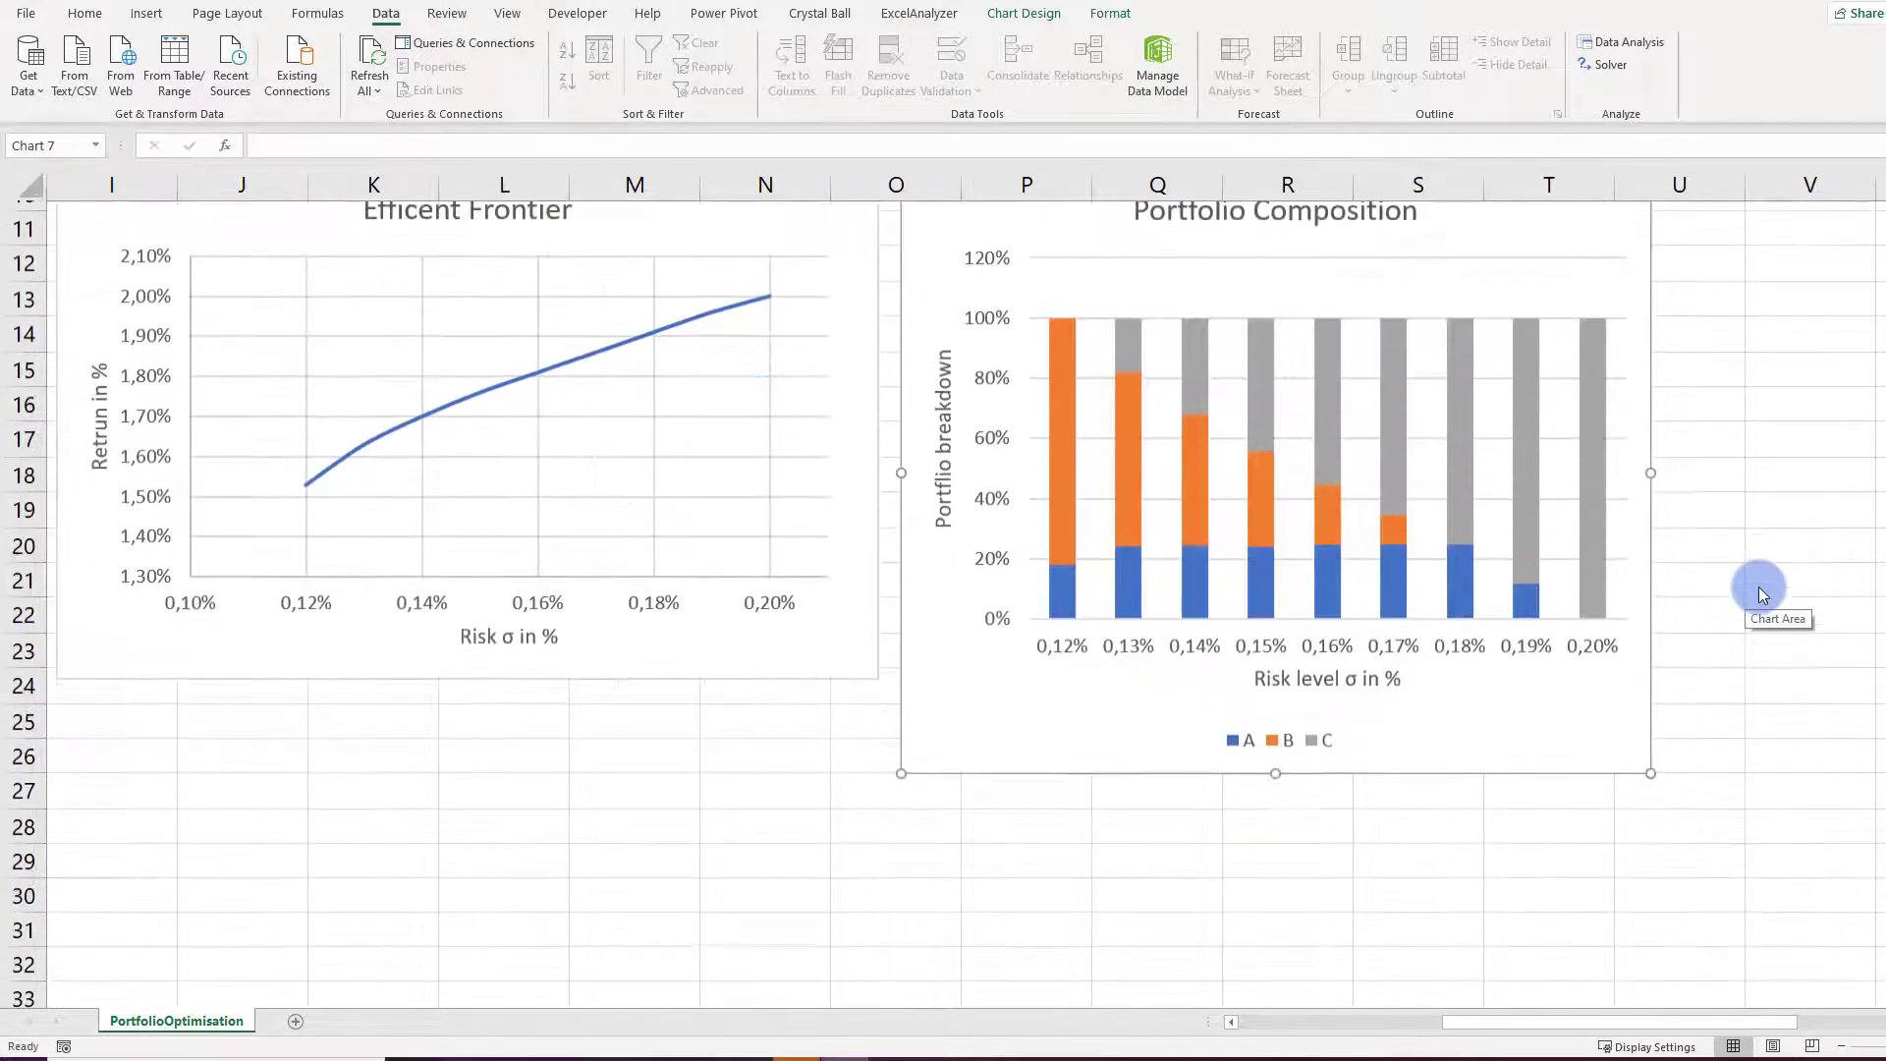
scroll(982, 267, "up", 2)
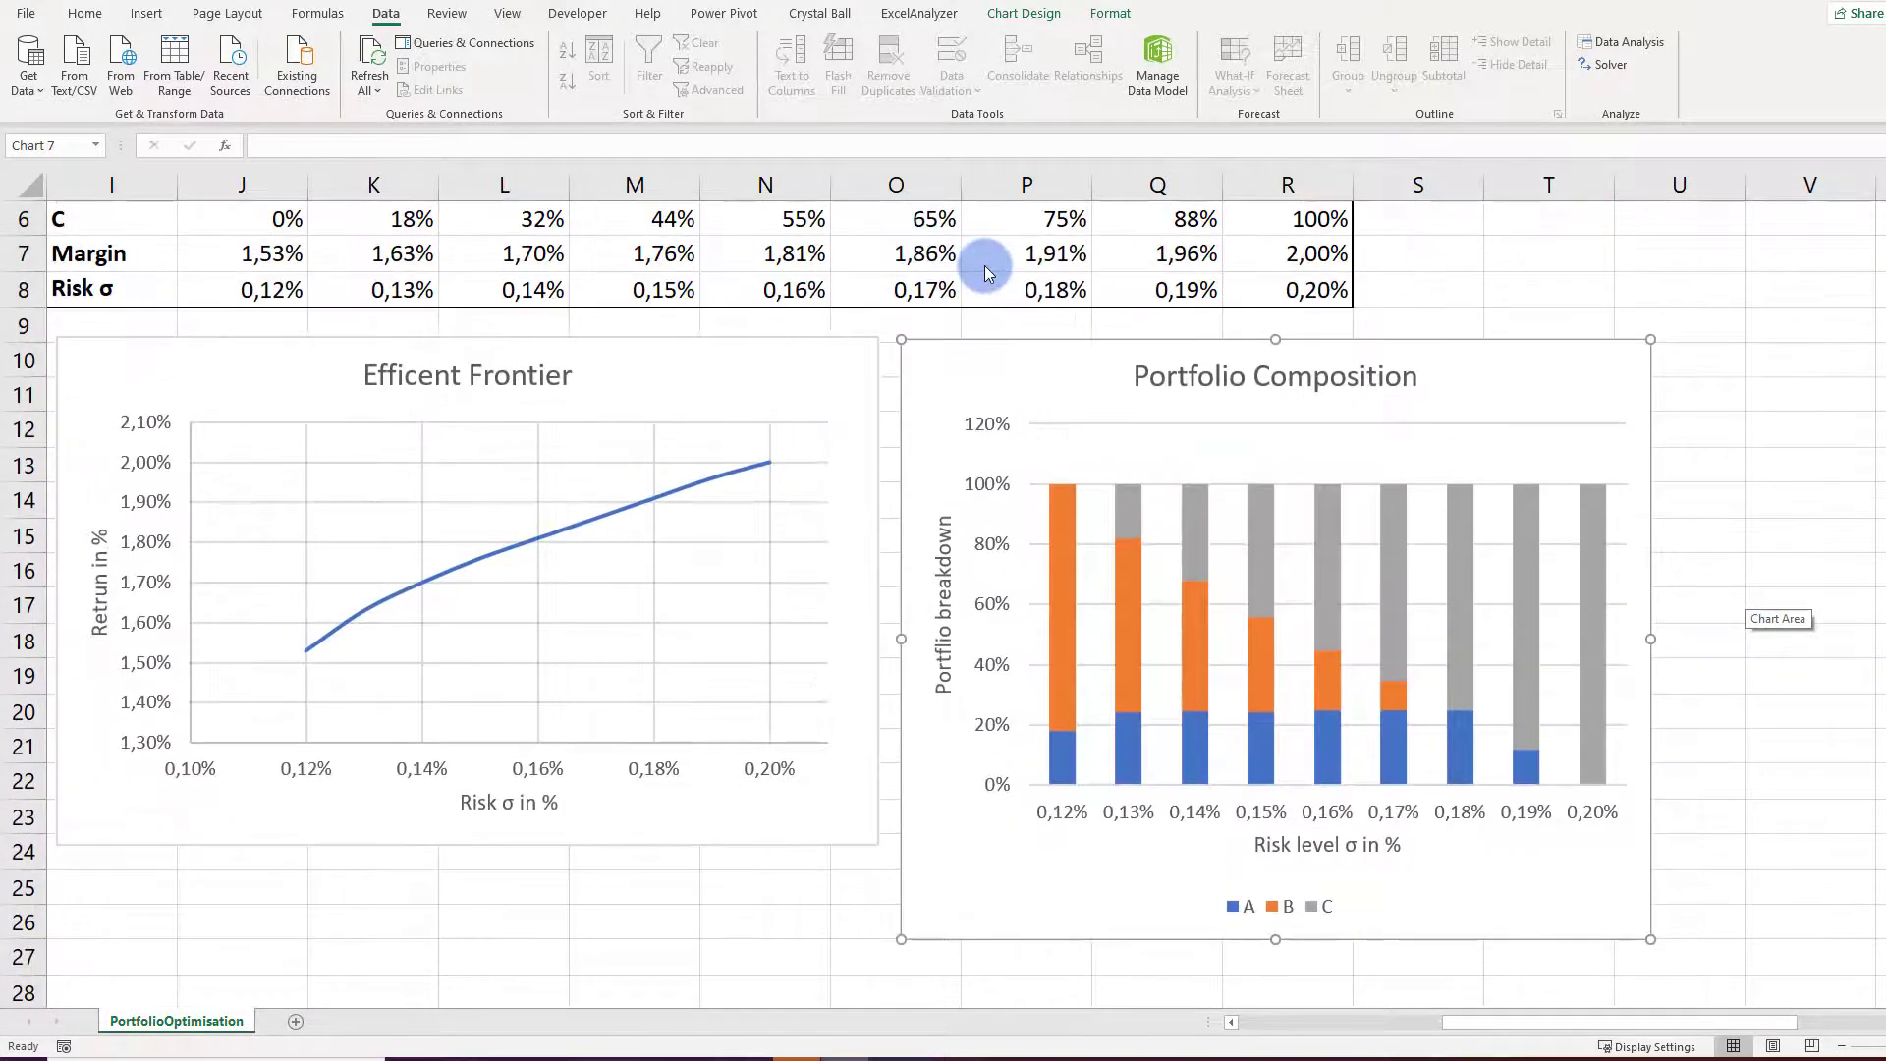